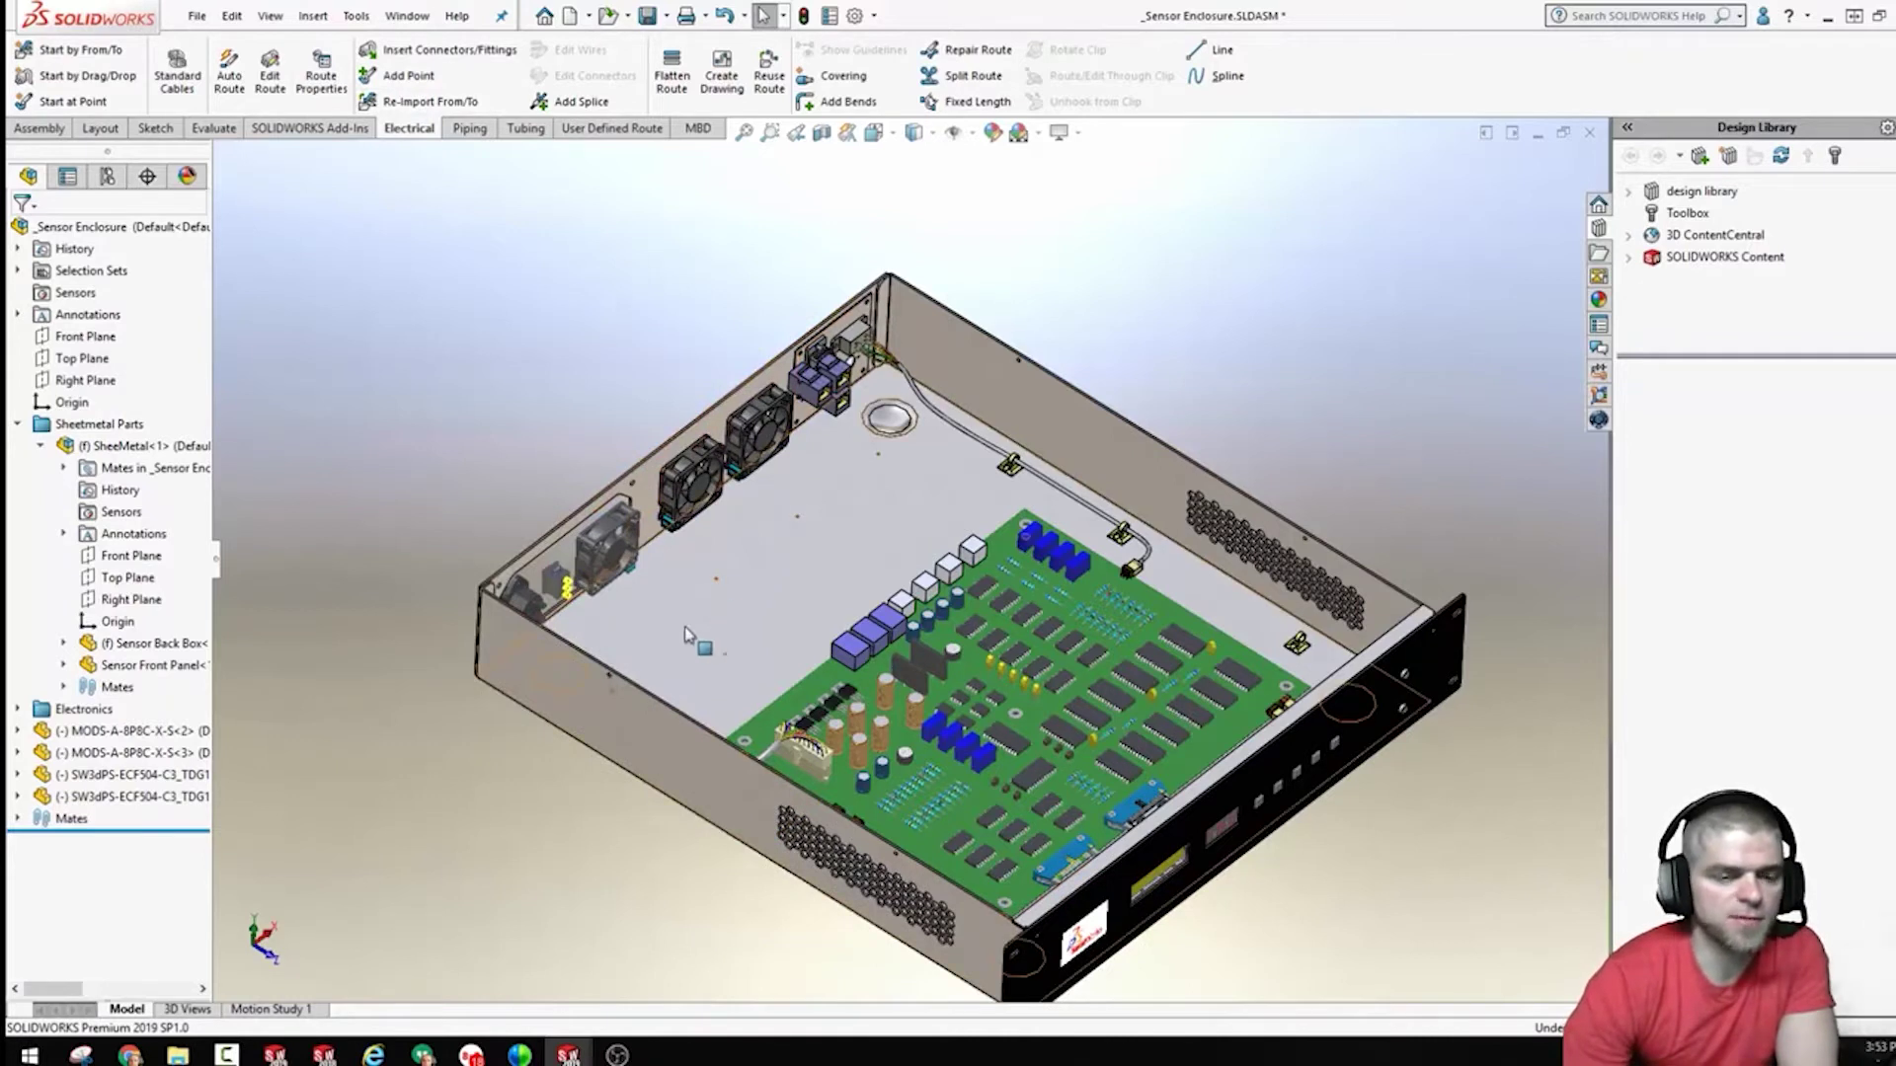
# Step: Open the electrical folder under routing in the design library
pyautogui.scroll(-2, 780, 543)
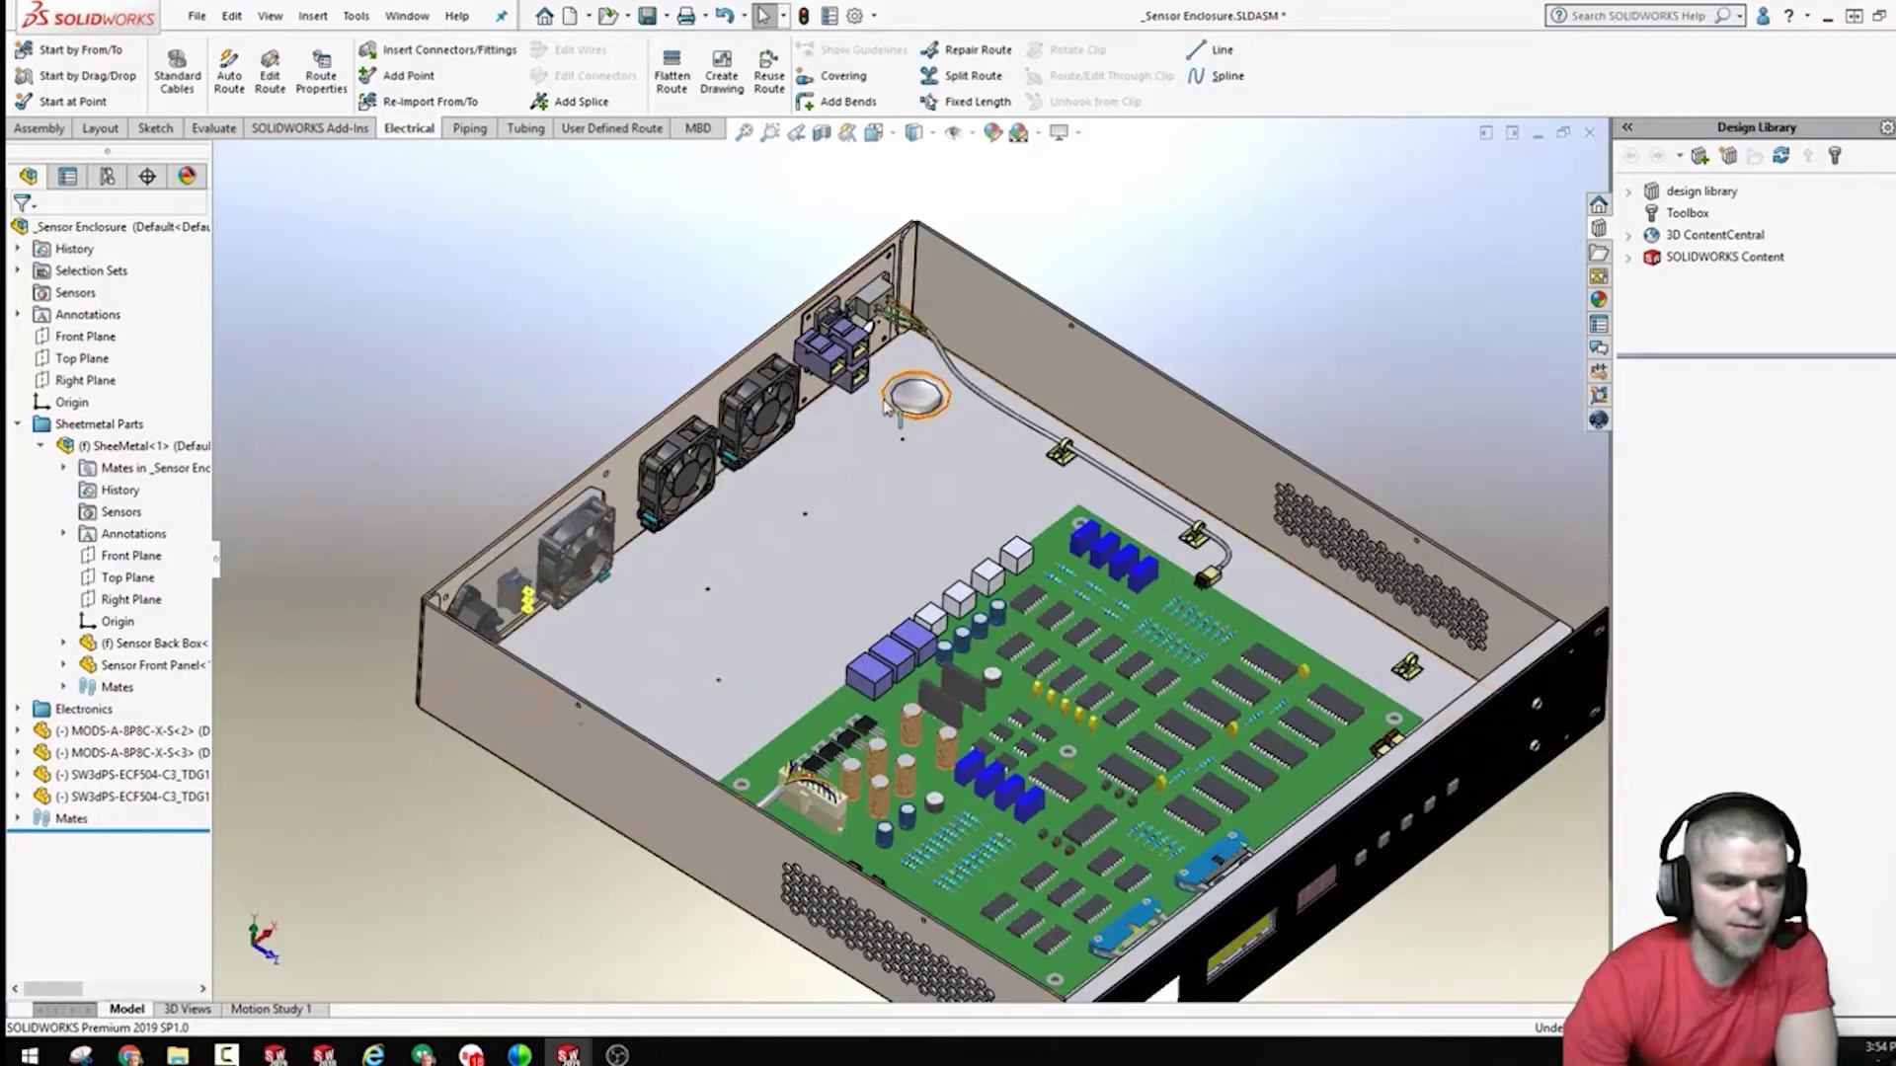
pyautogui.moveTo(847, 592); pyautogui.dragTo(902, 660, button='middle')
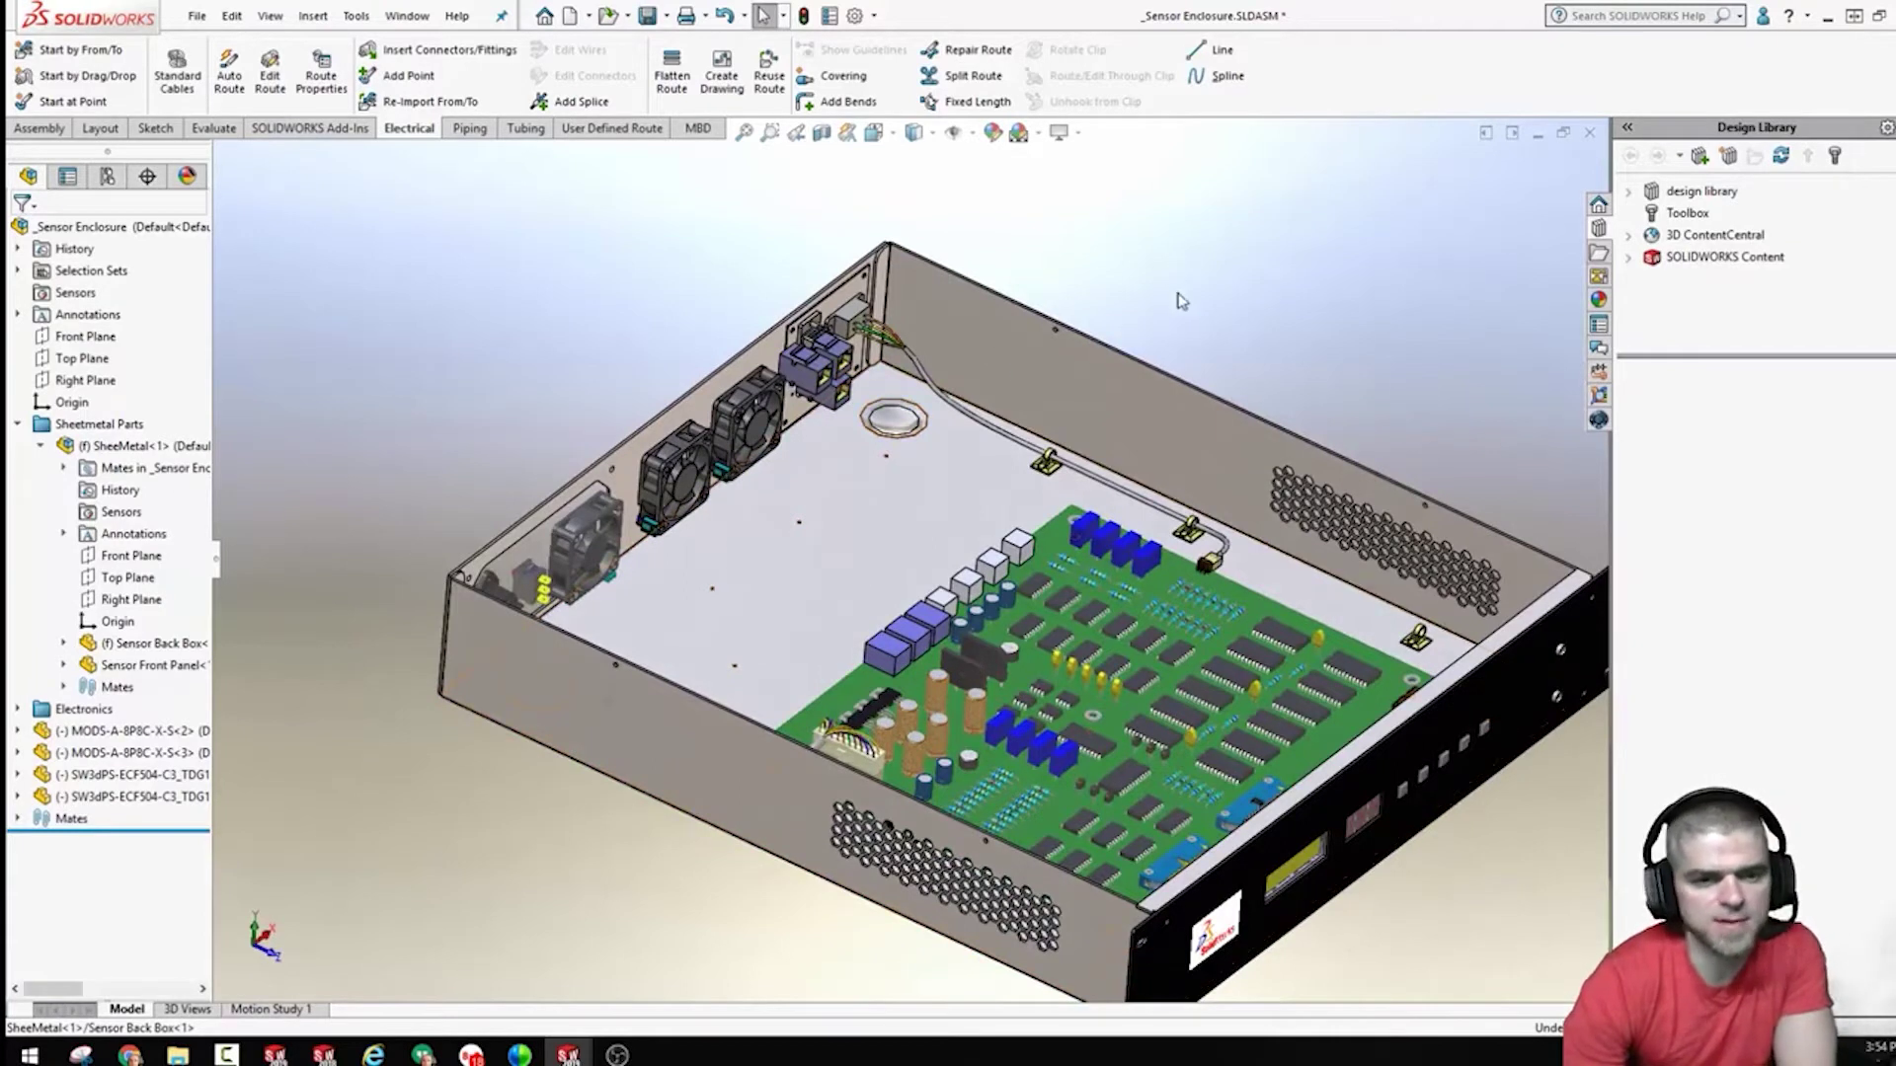
pyautogui.scroll(2, 938, 395)
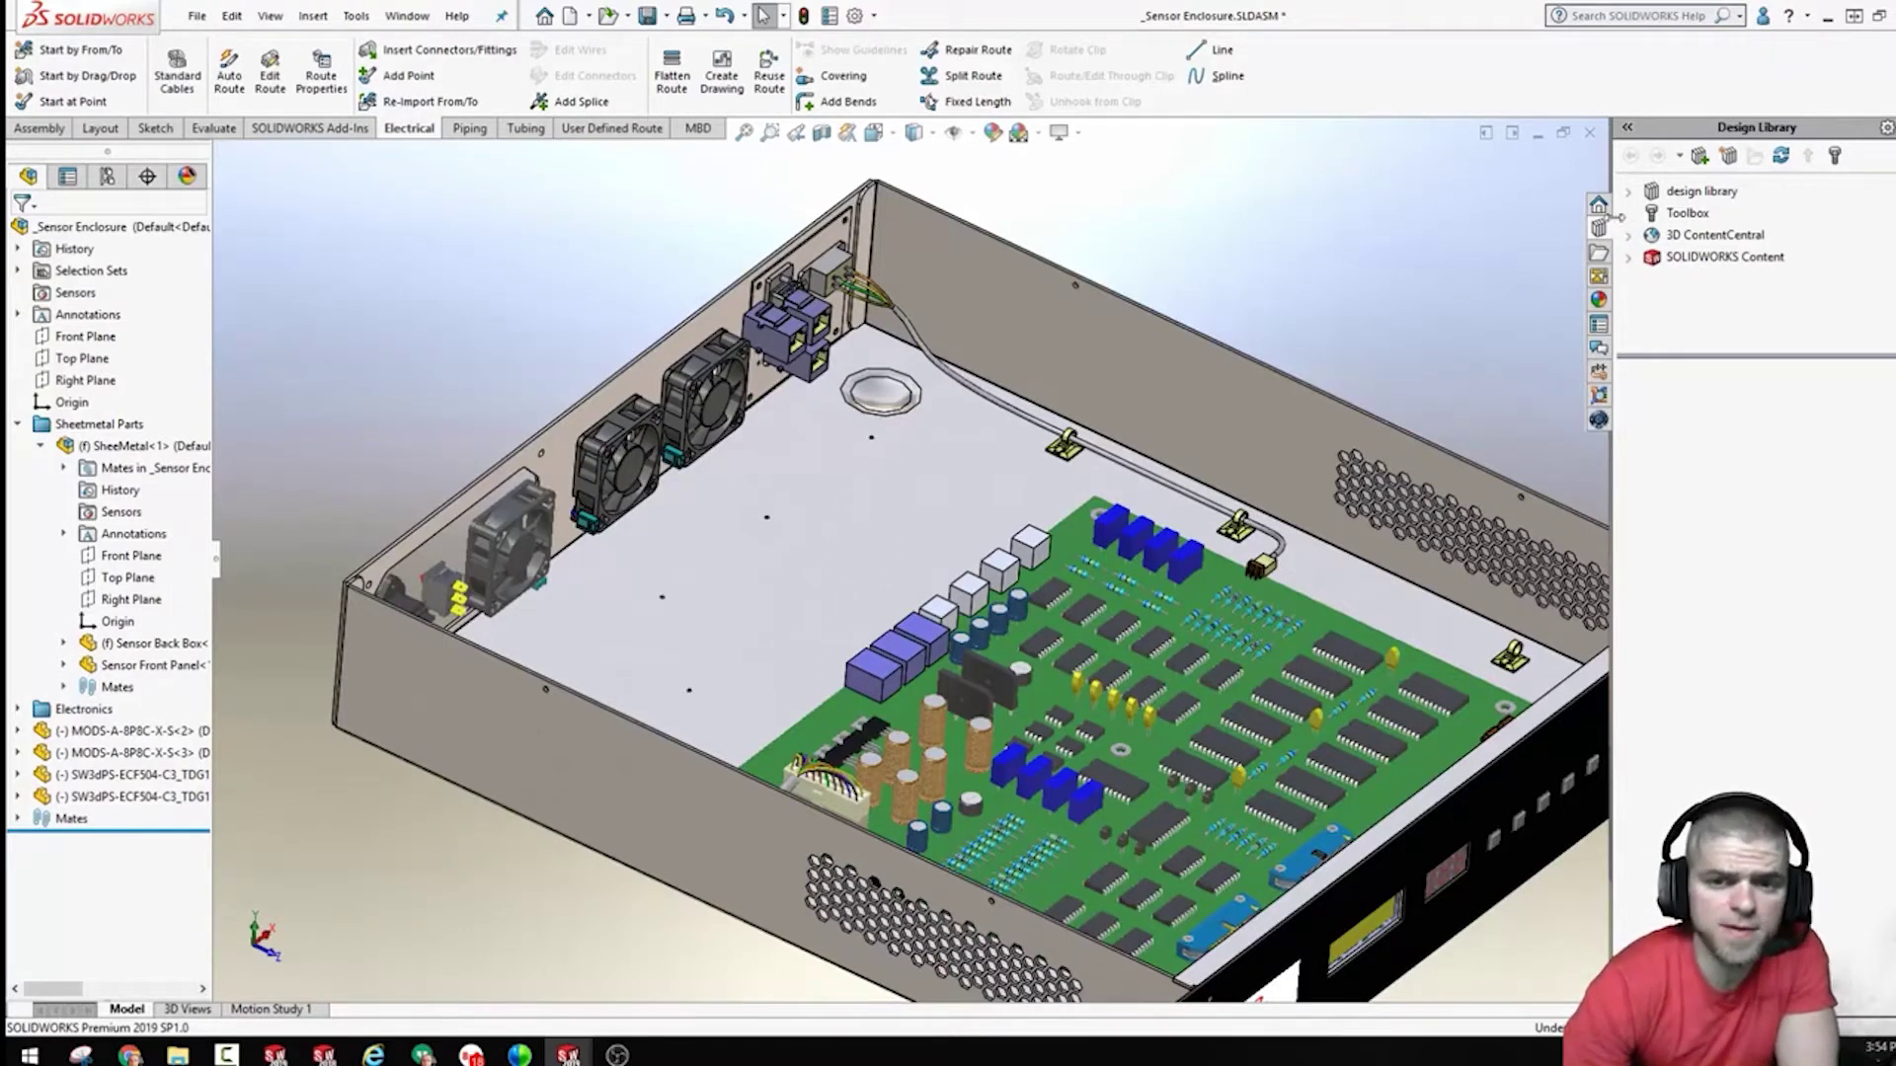
pyautogui.click(1631, 192)
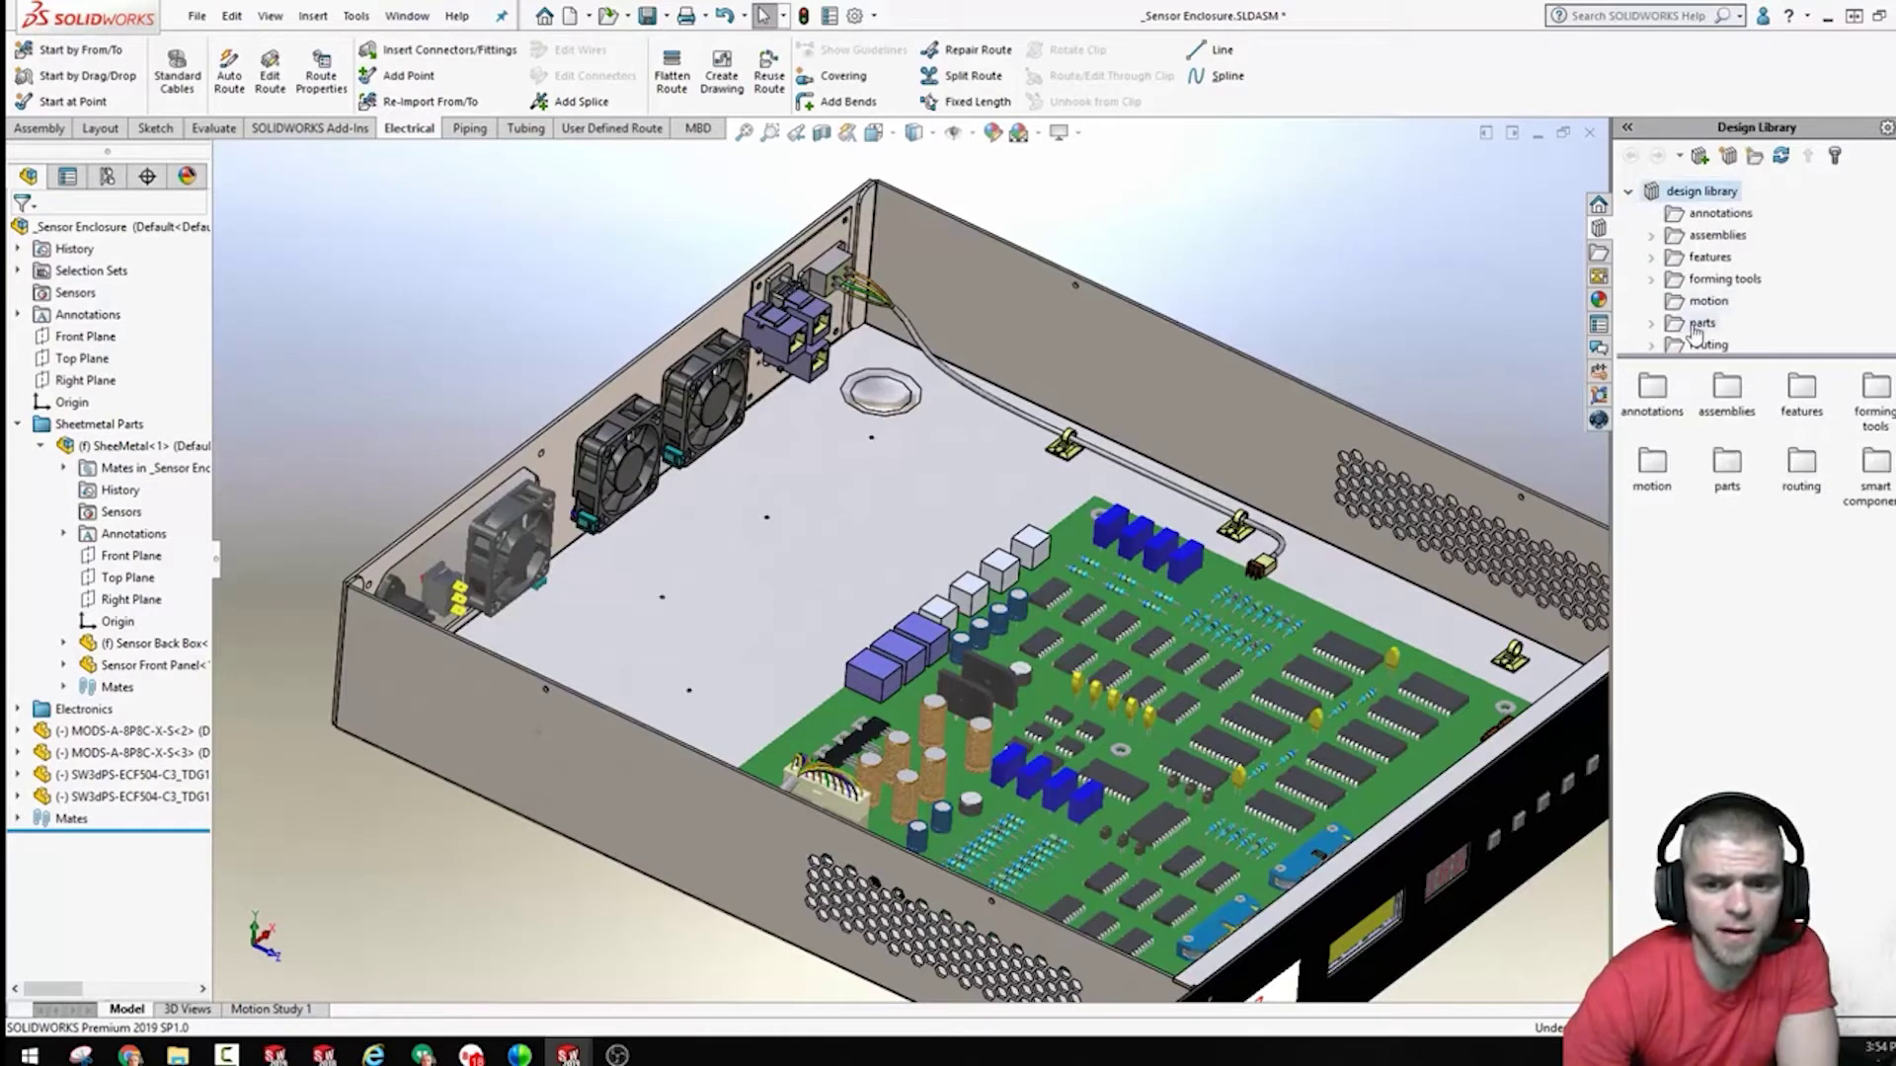
pyautogui.click(1651, 345)
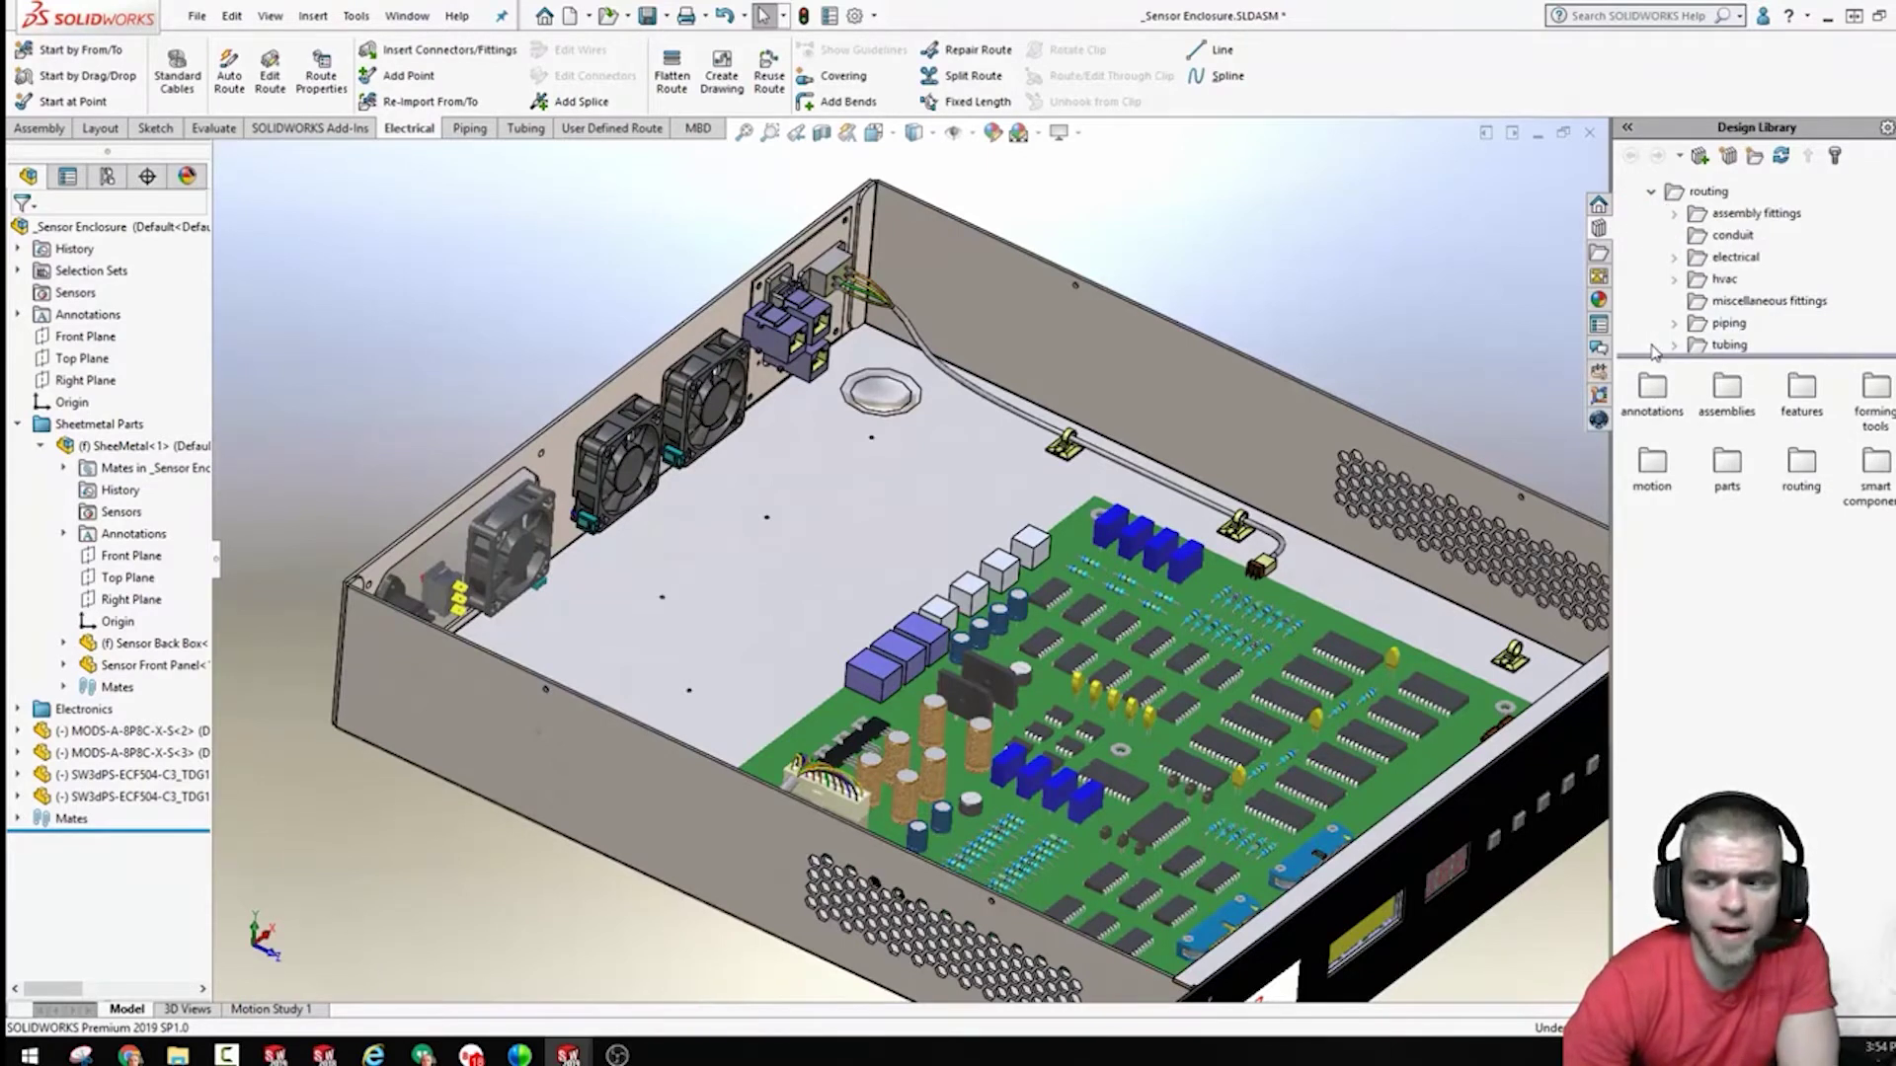
pyautogui.scroll(-2, 1881, 301)
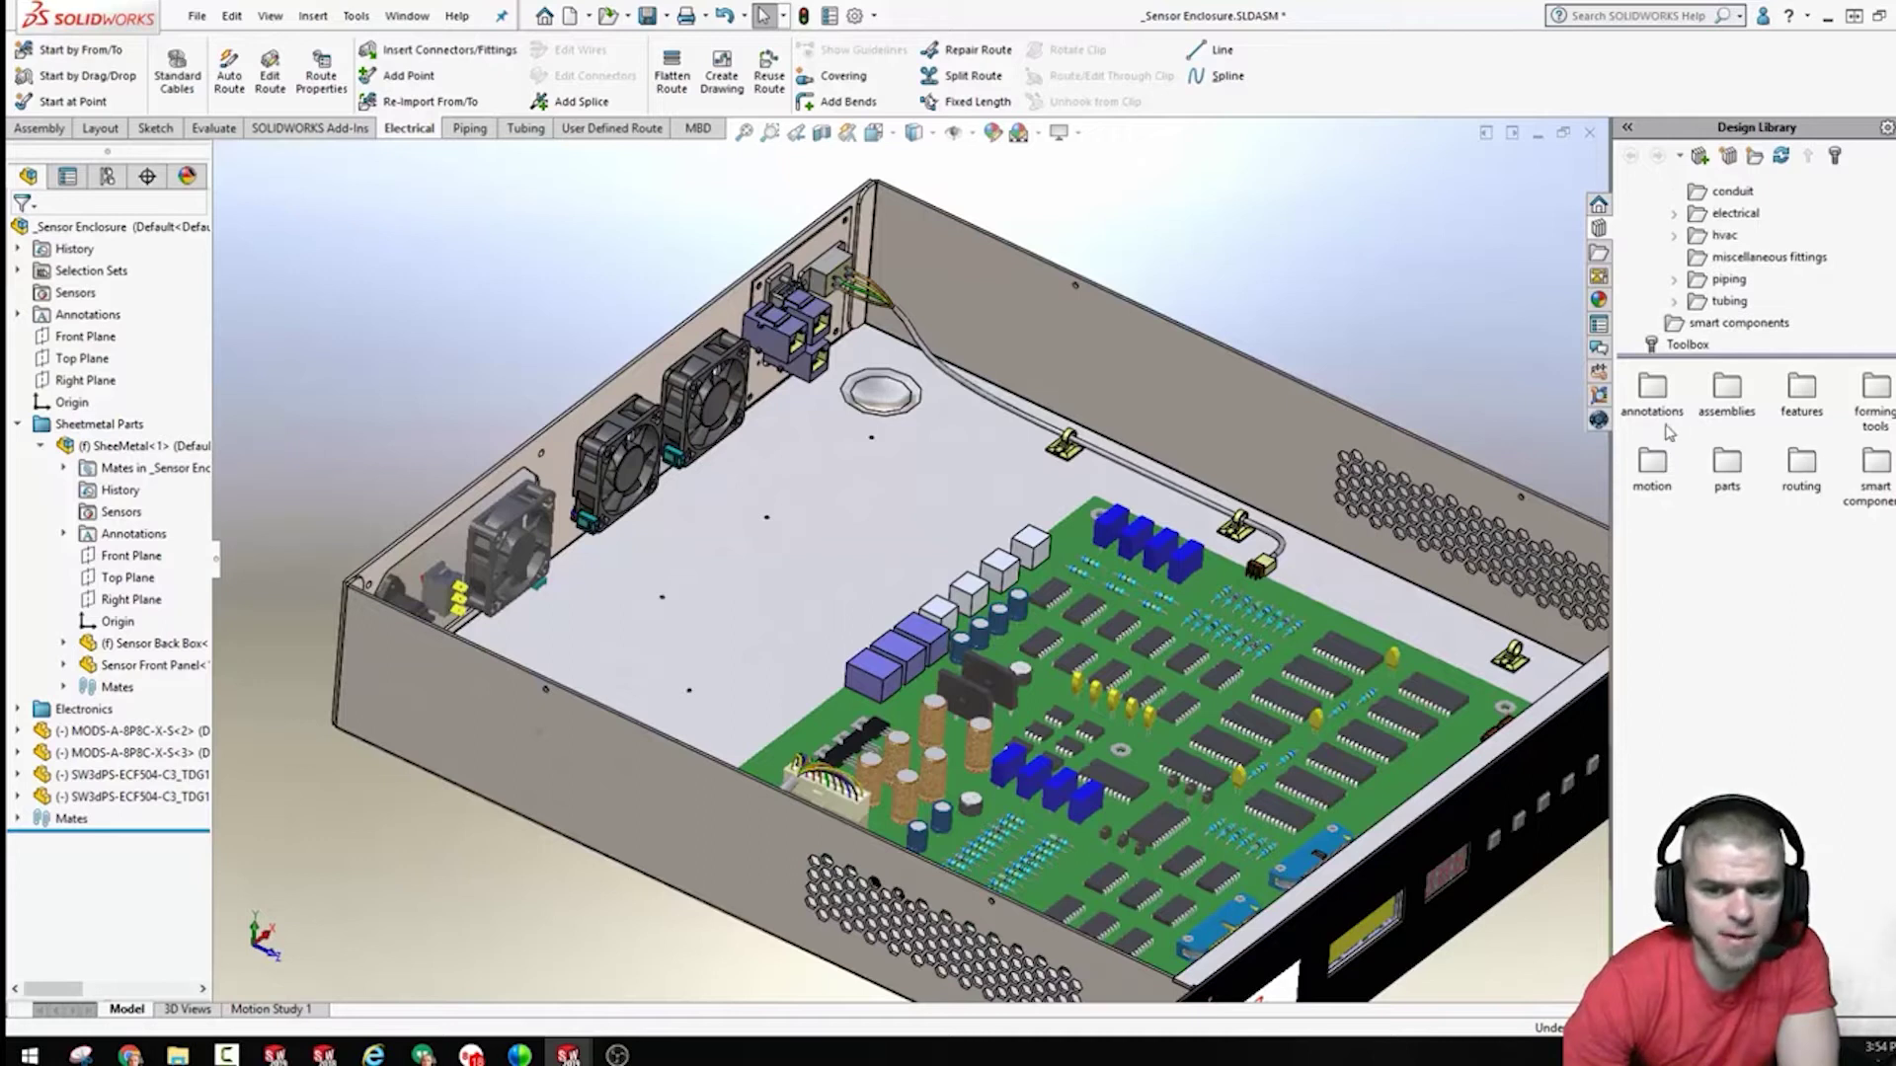
pyautogui.doubleClick(1798, 462)
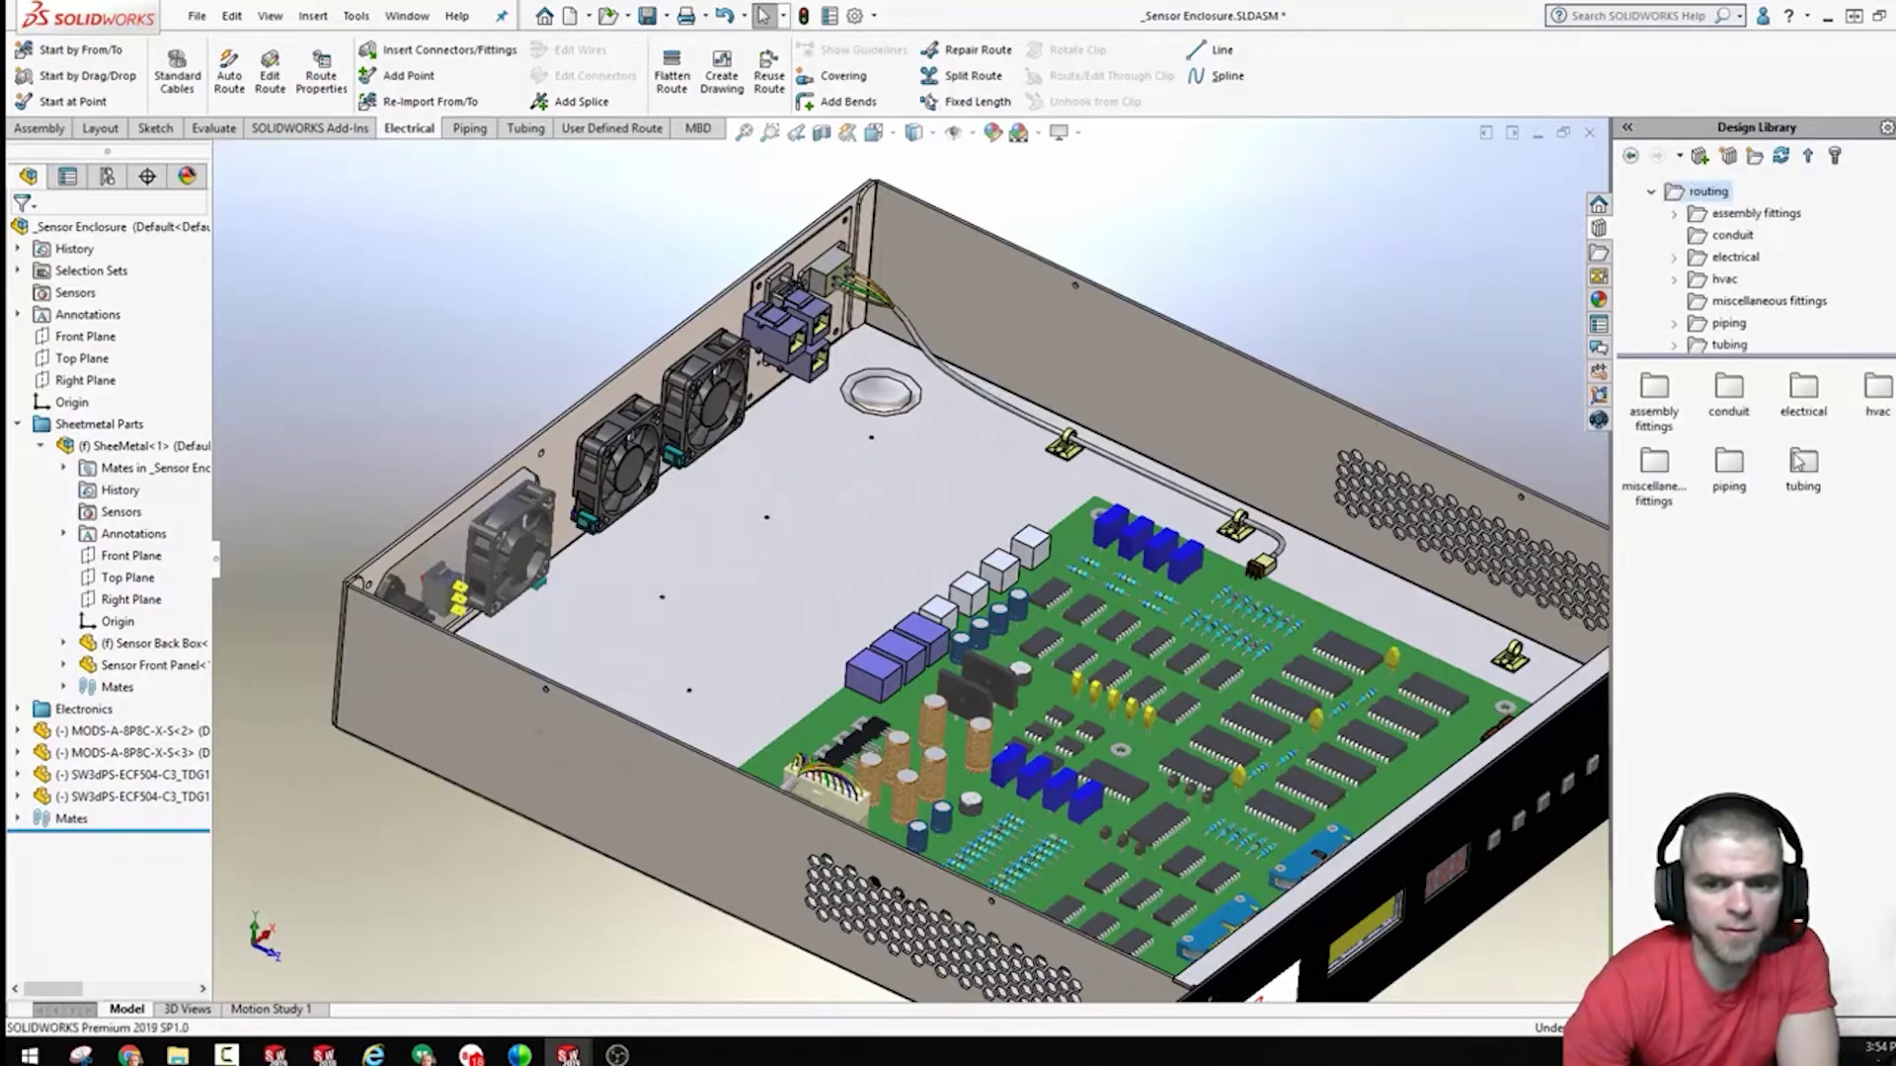
pyautogui.doubleClick(1807, 388)
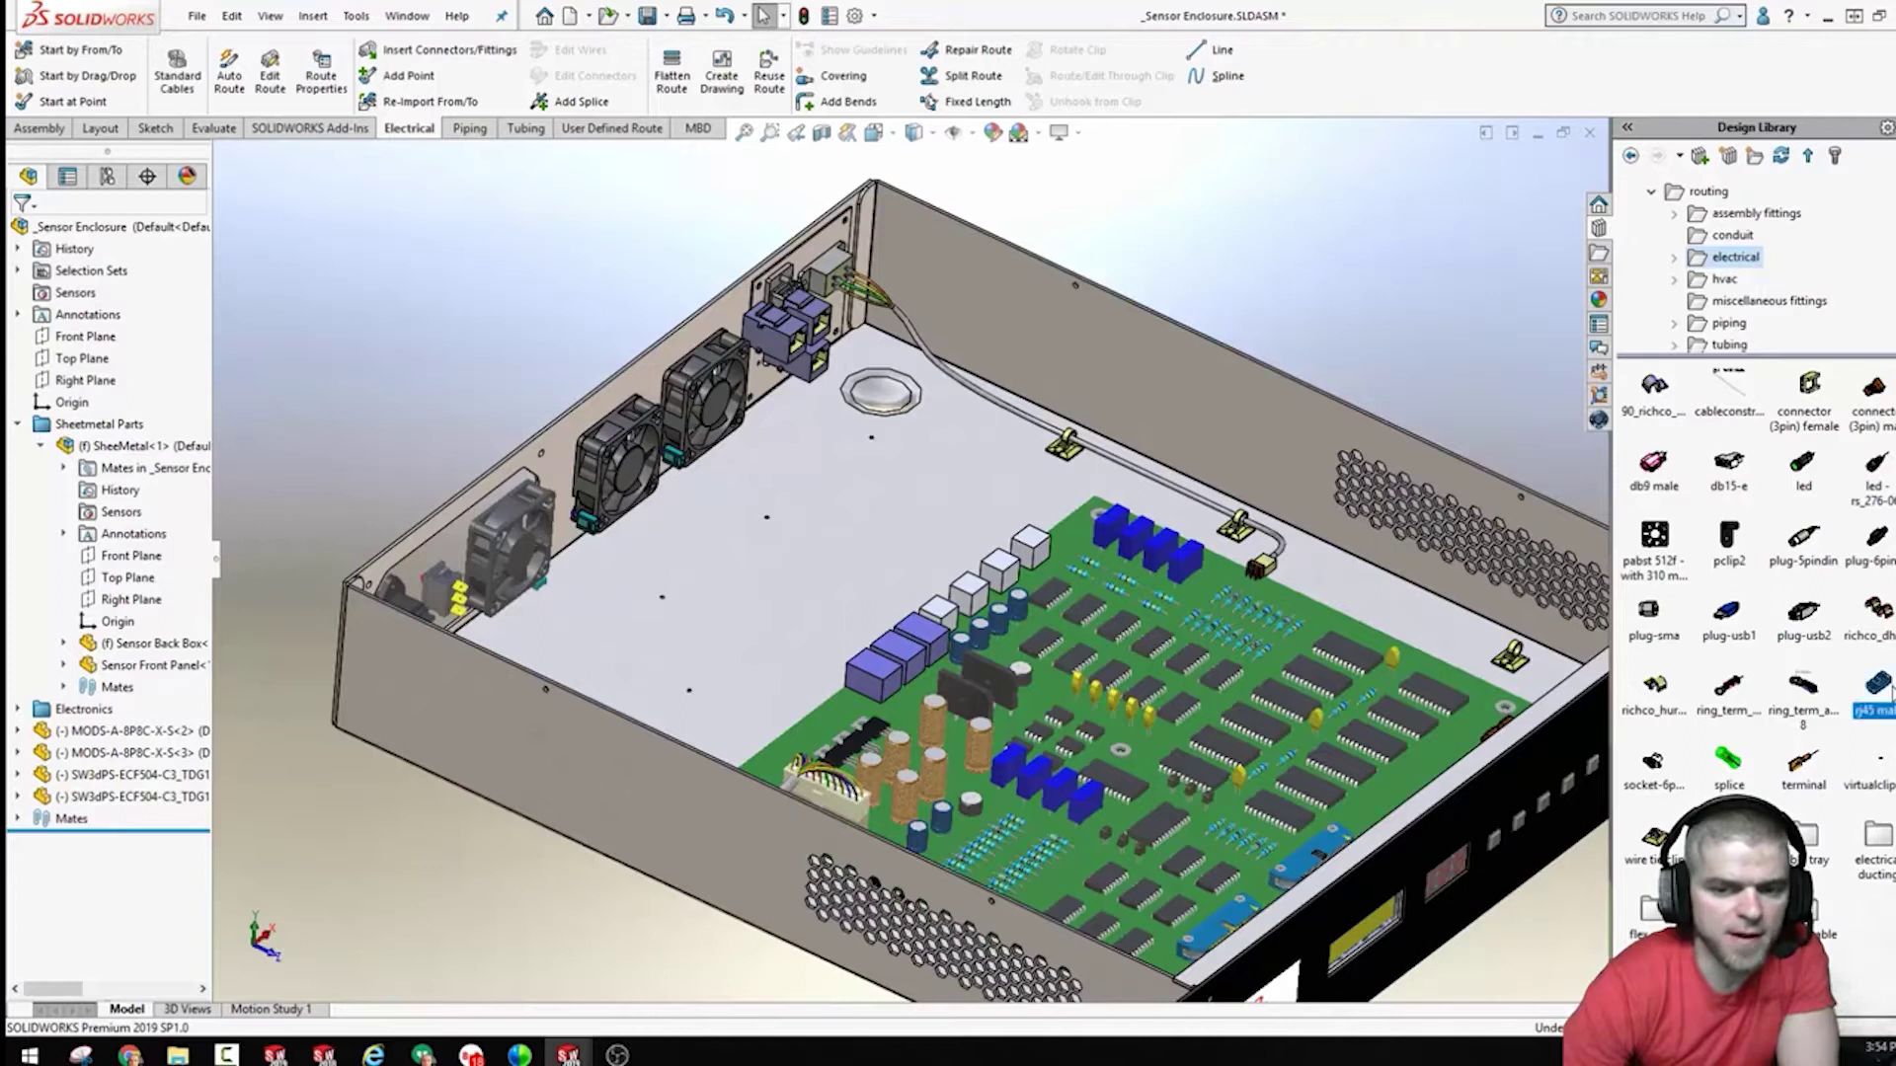
# Step: Place an RJ45 male connector in a rear-panel jack, accept the default harness route properties, and decline saving the modified documents
pyautogui.moveTo(1876, 686); pyautogui.dragTo(807, 346)
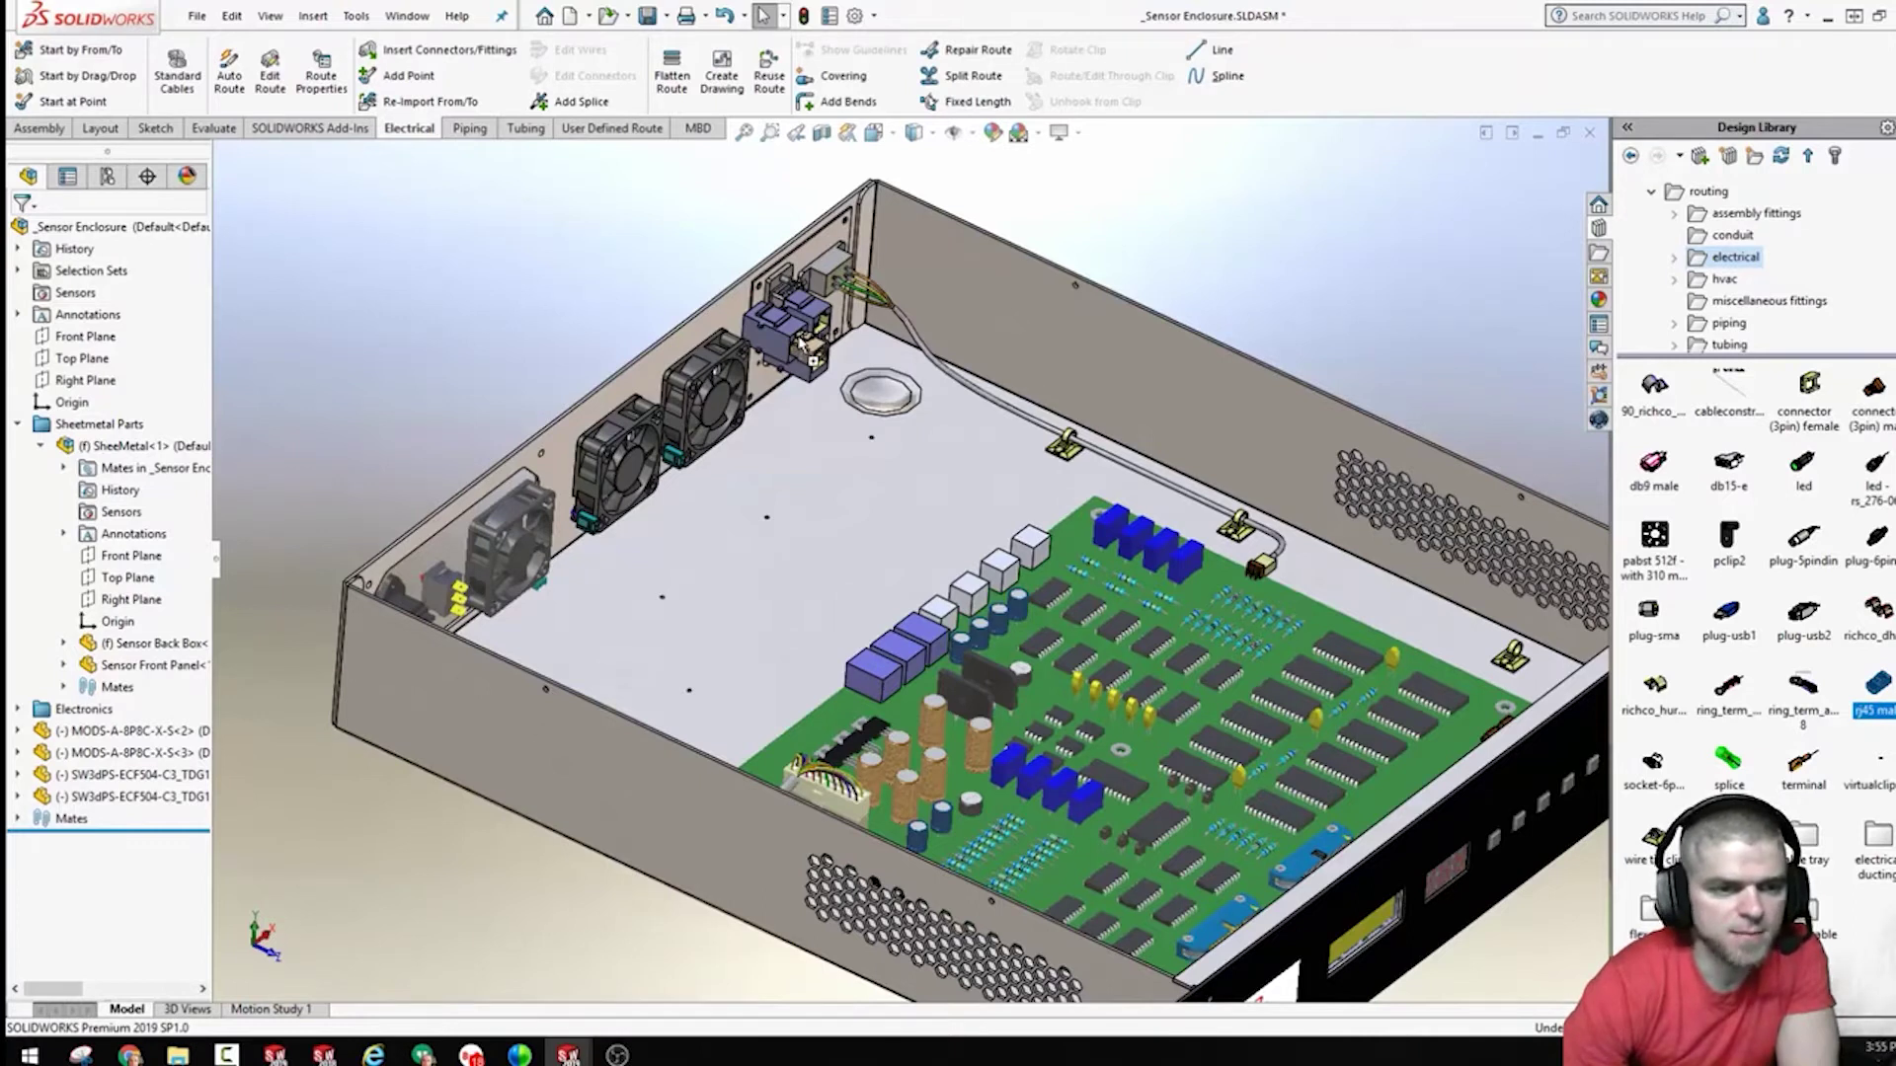
pyautogui.moveTo(806, 343); pyautogui.dragTo(800, 337)
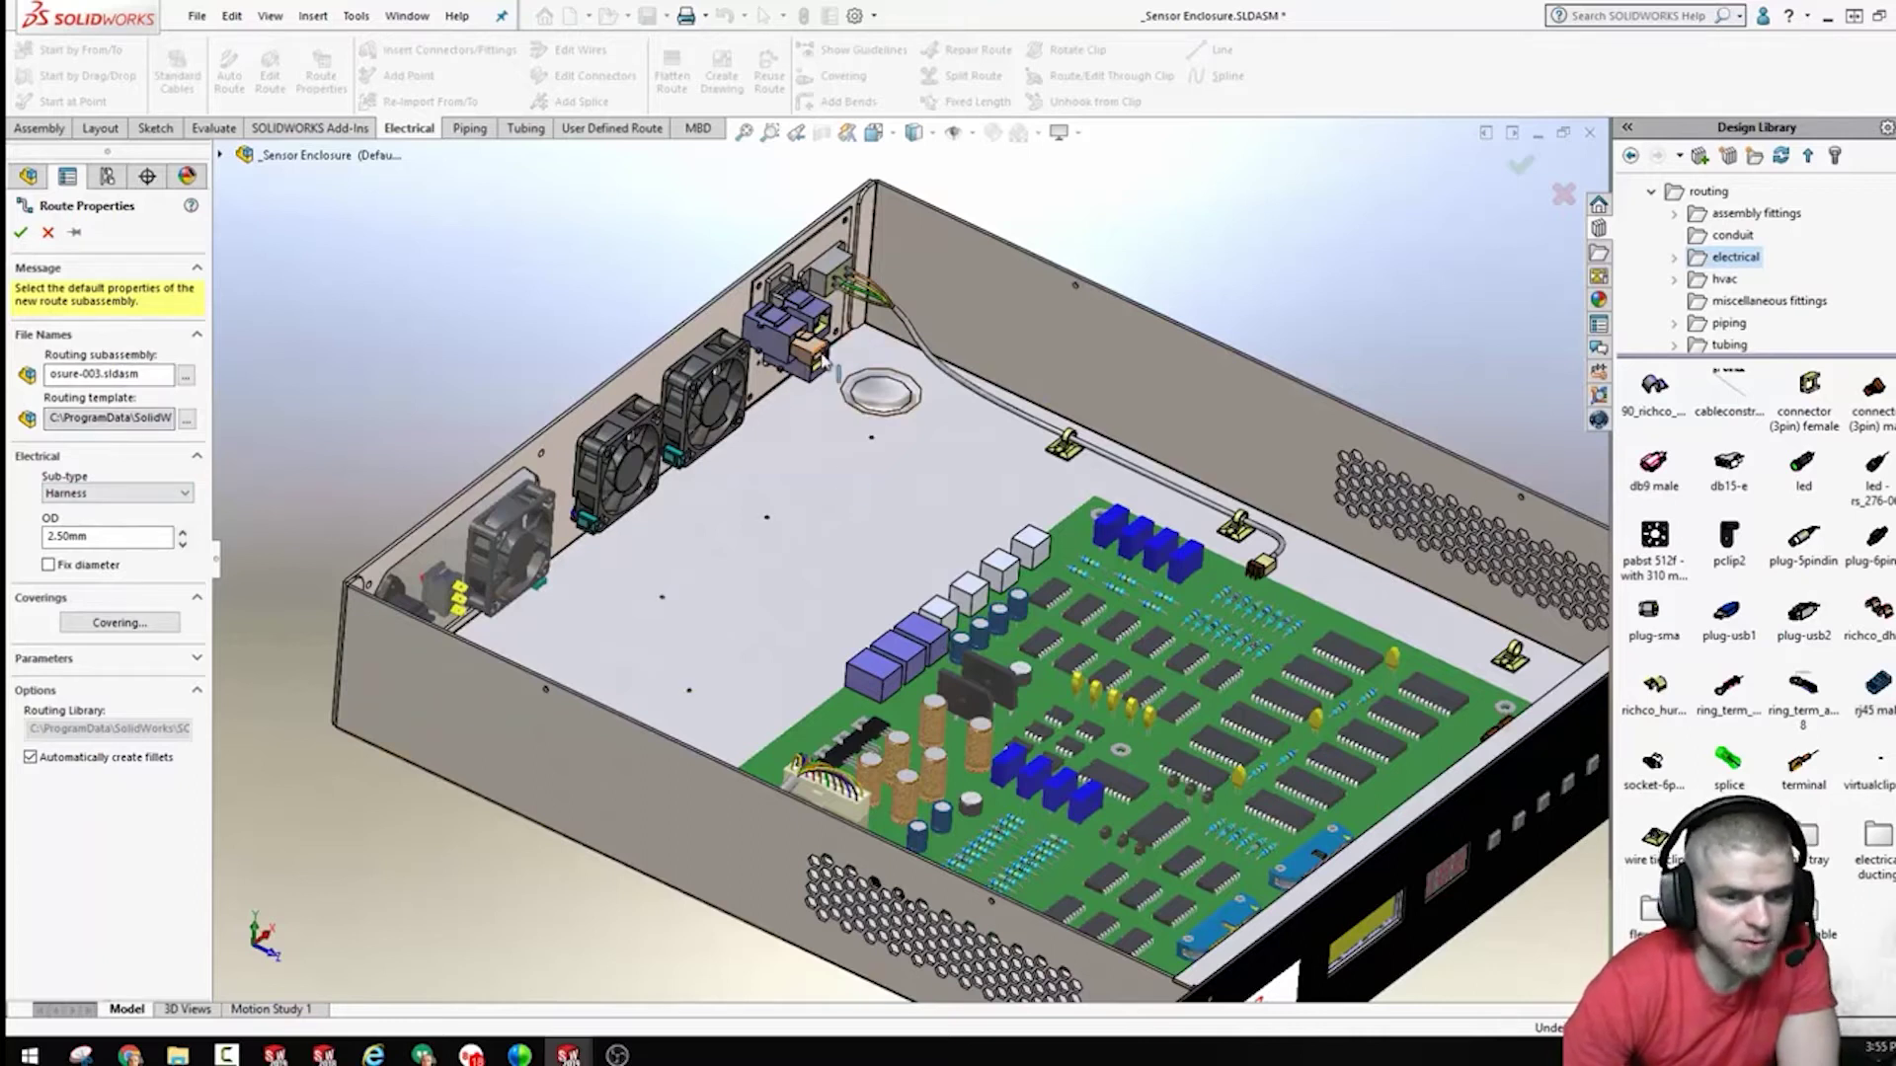
pyautogui.click(21, 231)
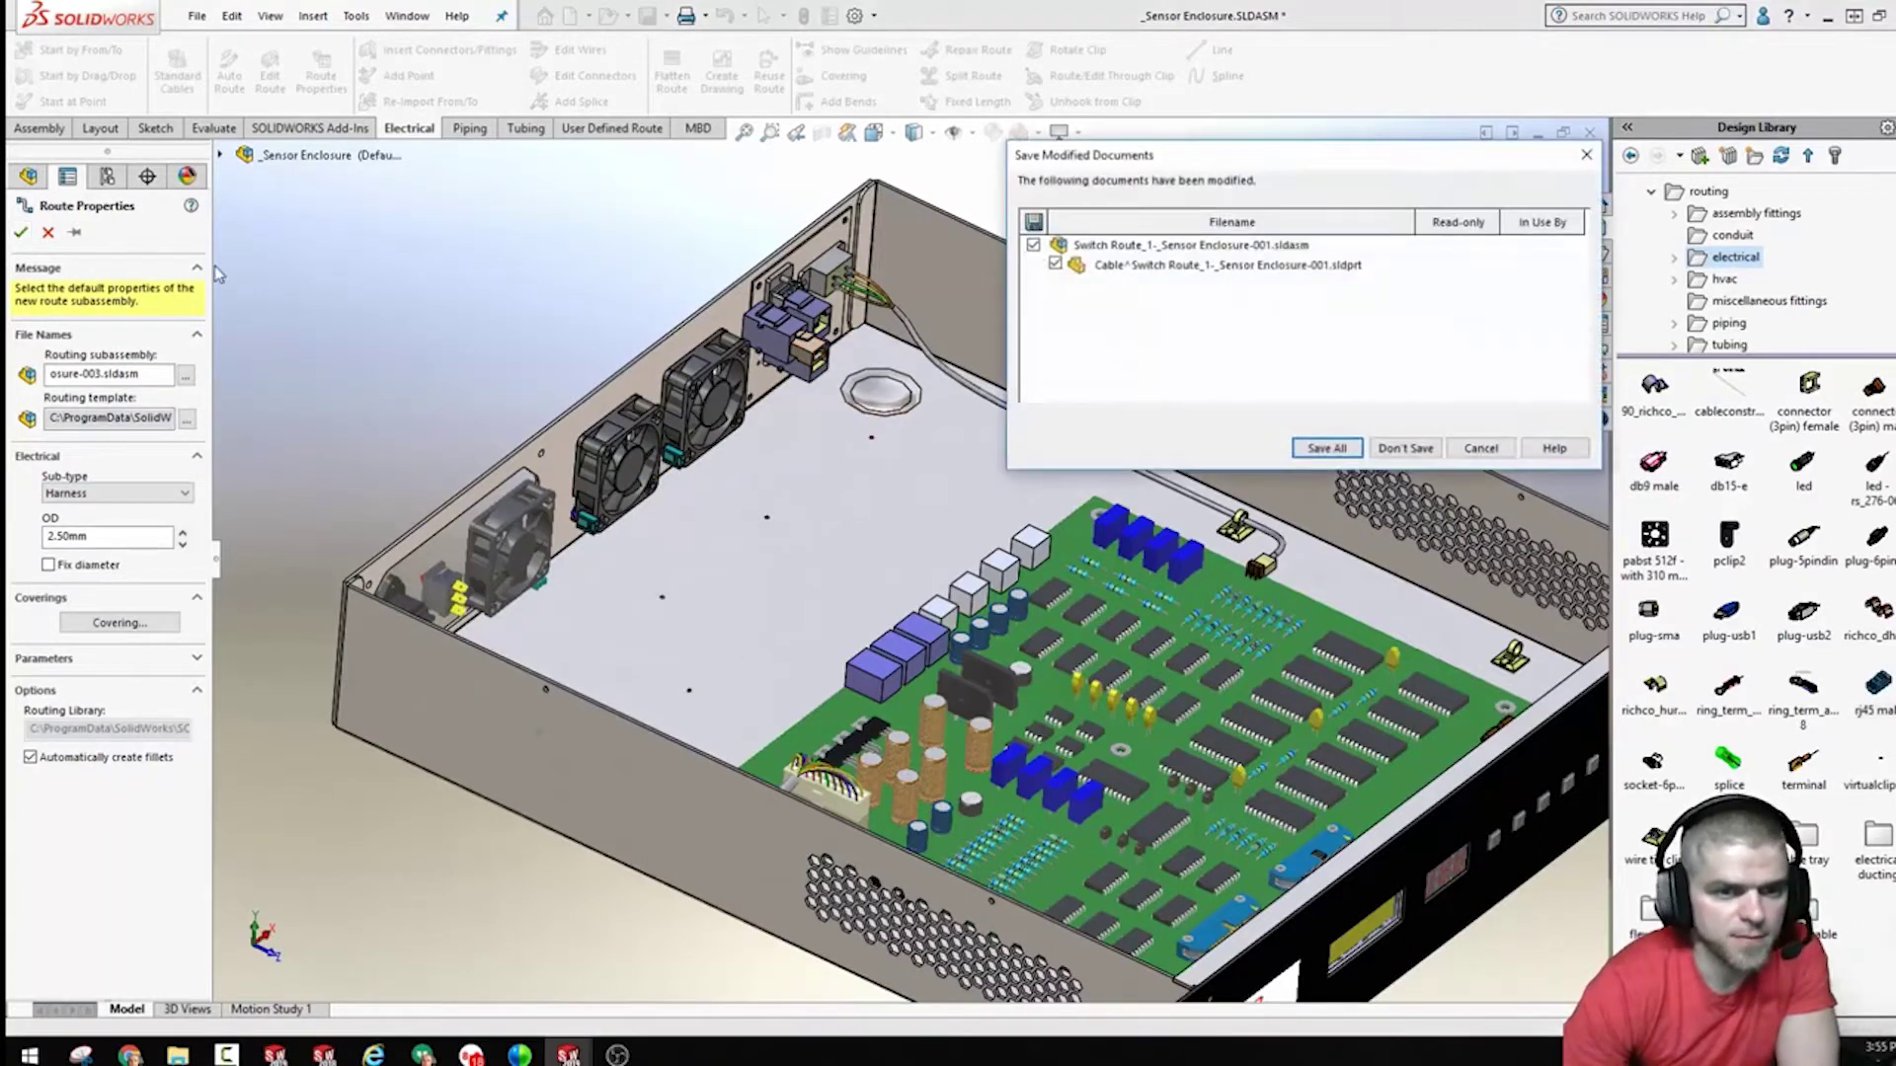
pyautogui.click(1410, 449)
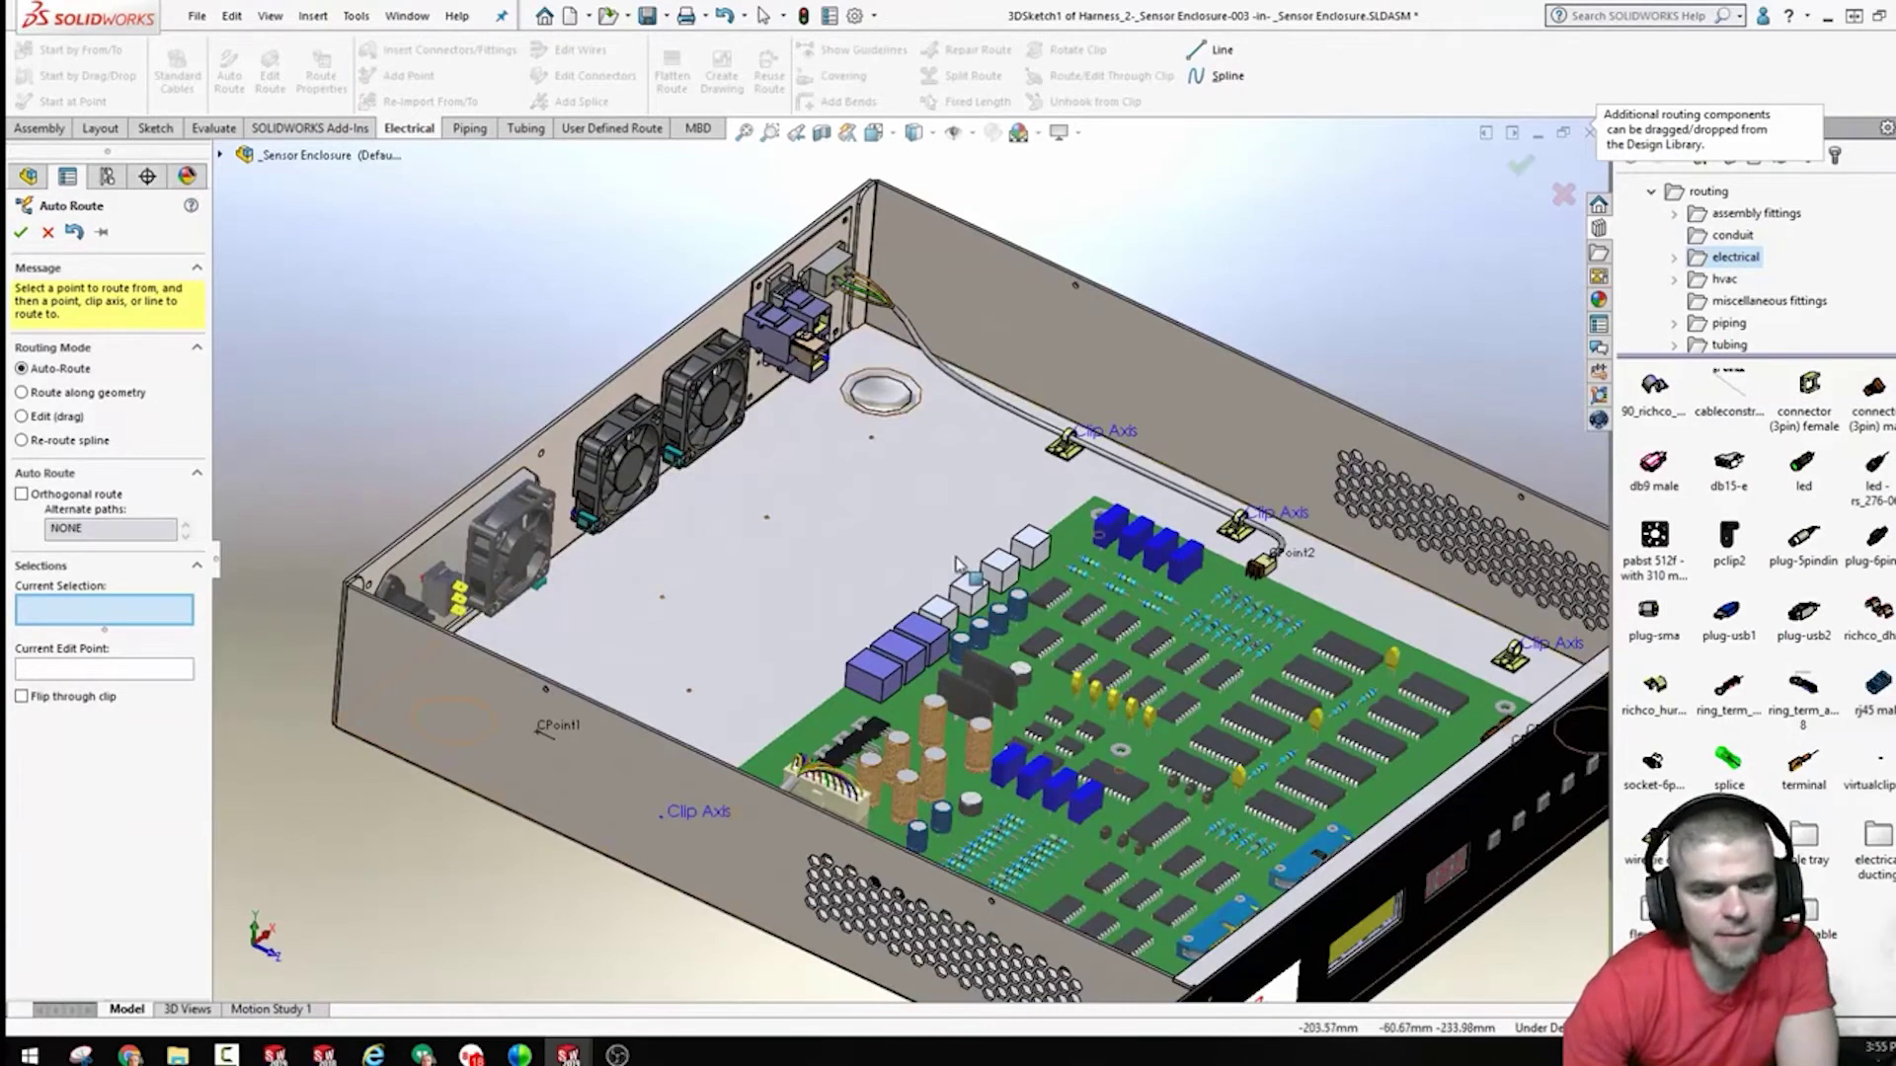
# Step: Add a second RJ45 male connector to the circuit board's purple jack closest to the white connectors
pyautogui.moveTo(867, 602); pyautogui.dragTo(809, 553, button='middle')
pyautogui.moveTo(825, 447); pyautogui.dragTo(984, 591, button='middle')
pyautogui.scroll(-8, 985, 590)
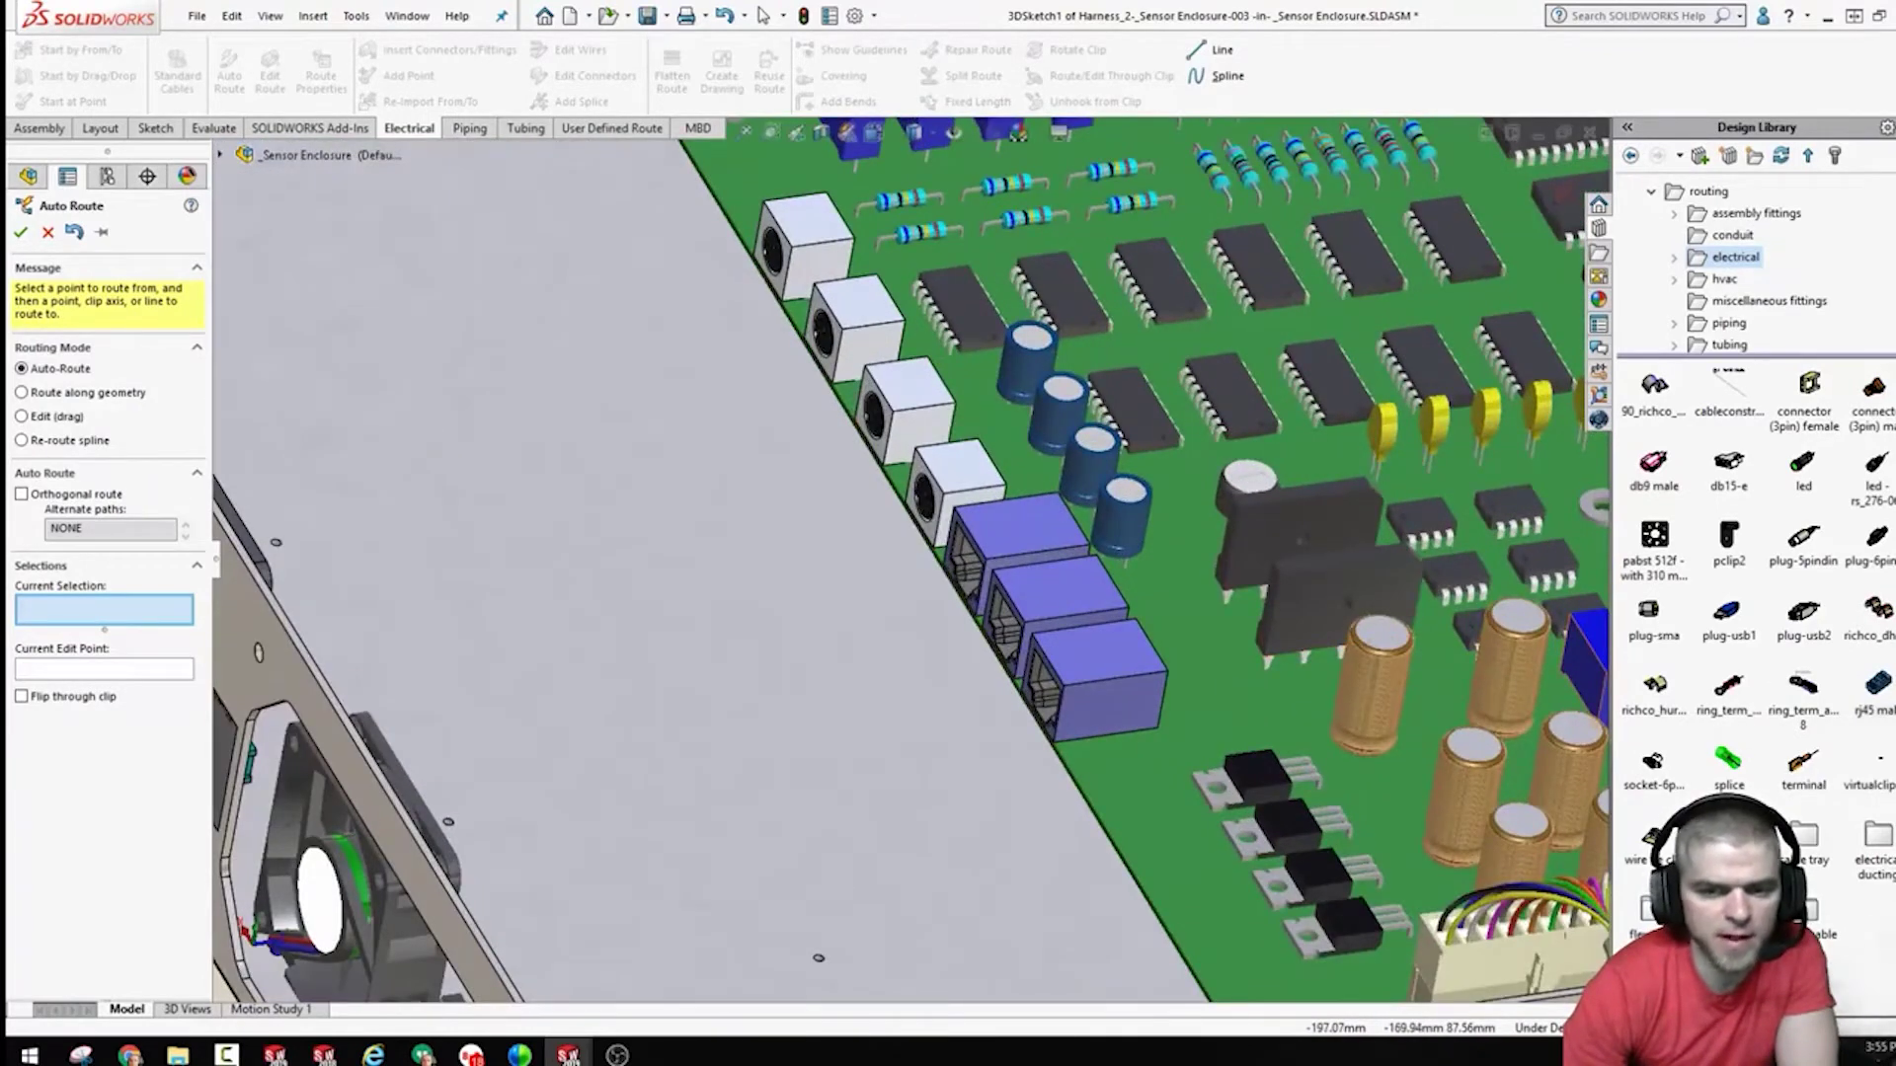
pyautogui.moveTo(1892, 689); pyautogui.dragTo(981, 584)
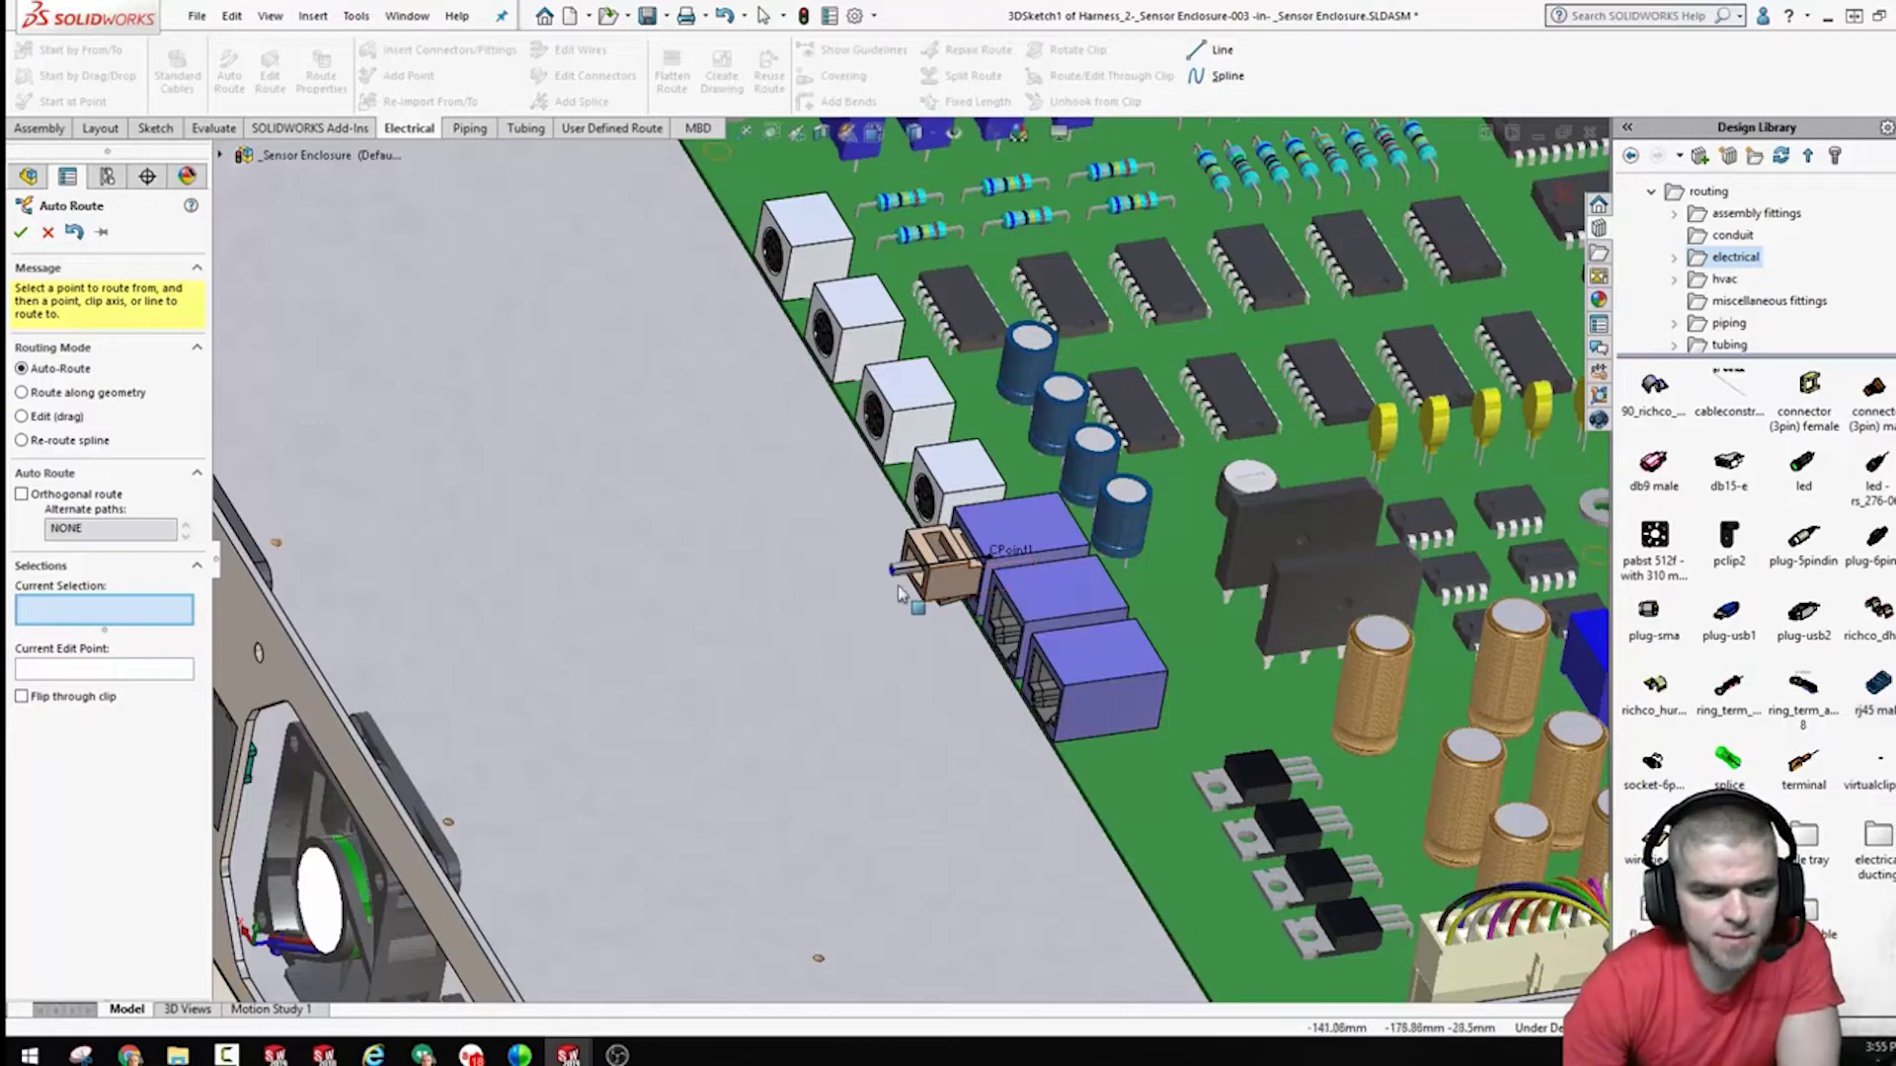
# Step: Auto-route a cable between the end points of the rear-panel and circuit-board RJ45 connectors, and exit route editing
pyautogui.scroll(6, 868, 661)
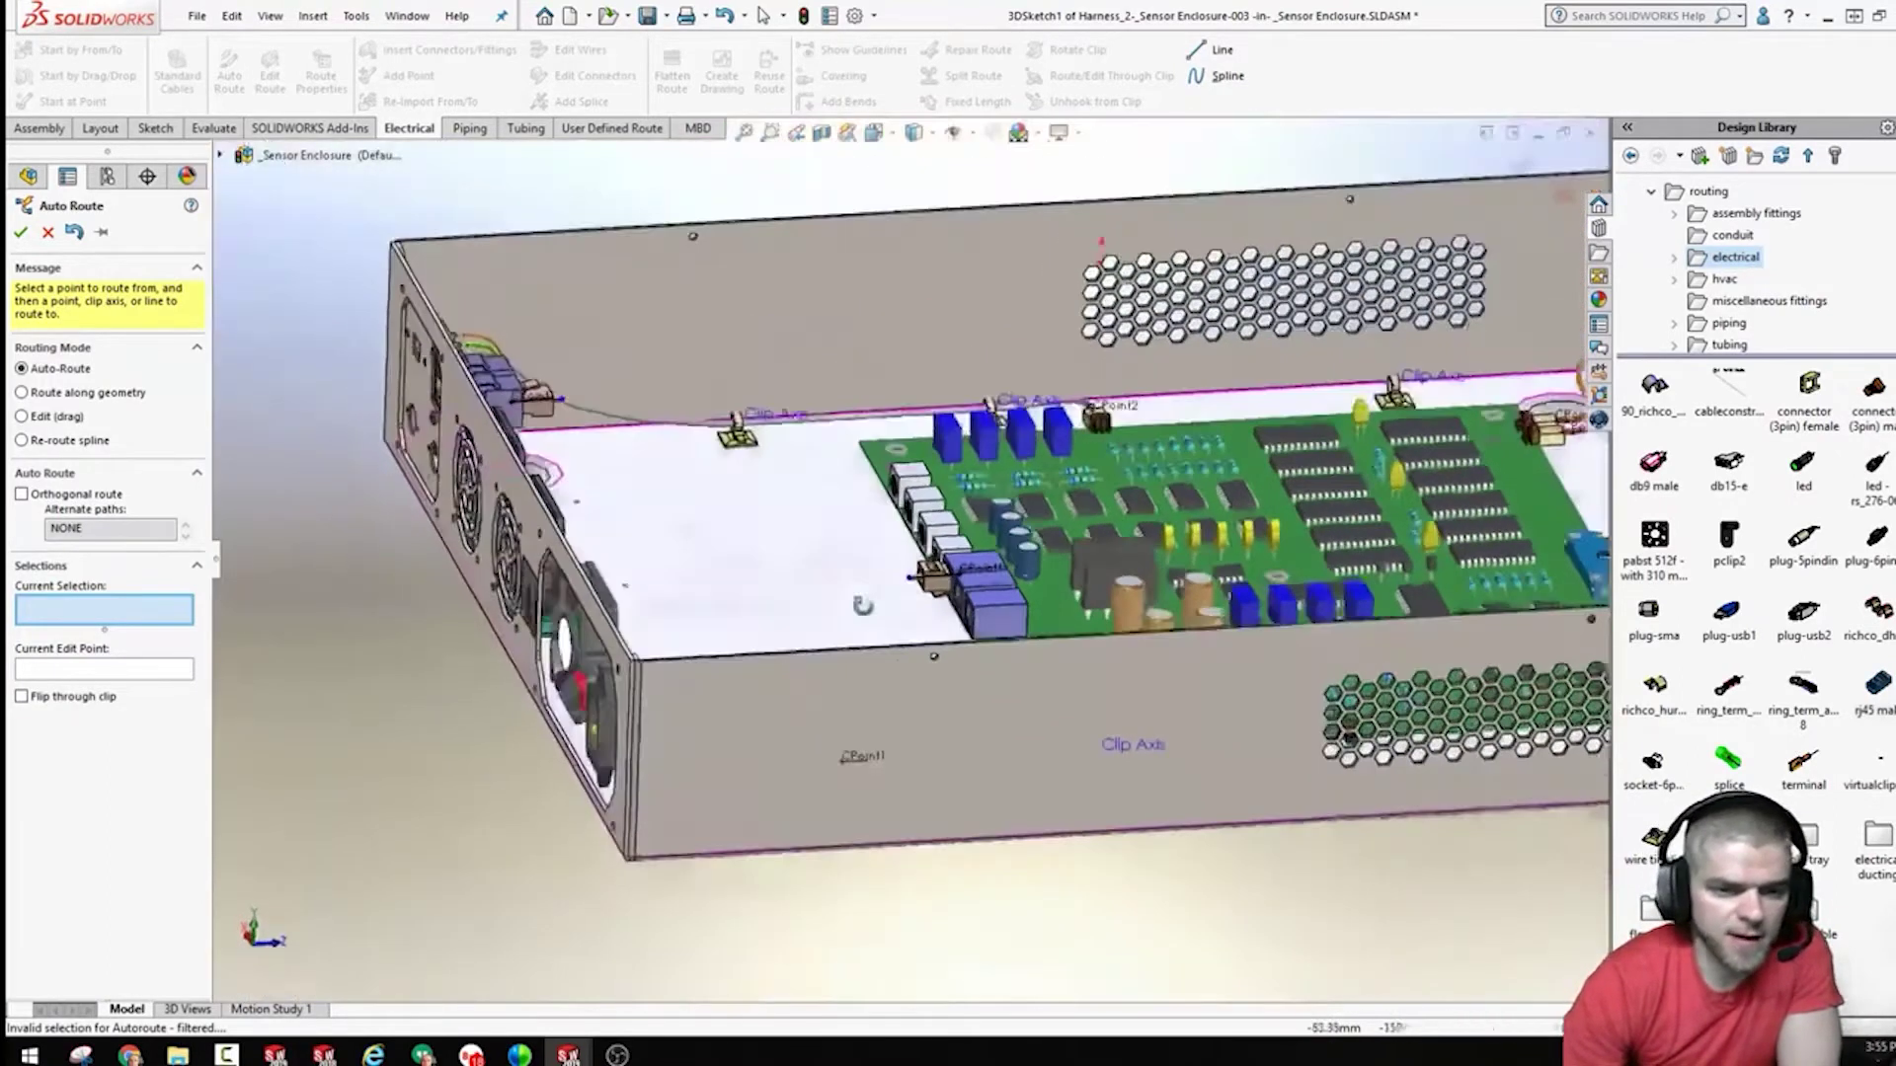
pyautogui.moveTo(861, 605); pyautogui.dragTo(774, 688, button='middle')
pyautogui.scroll(-8, 1002, 232)
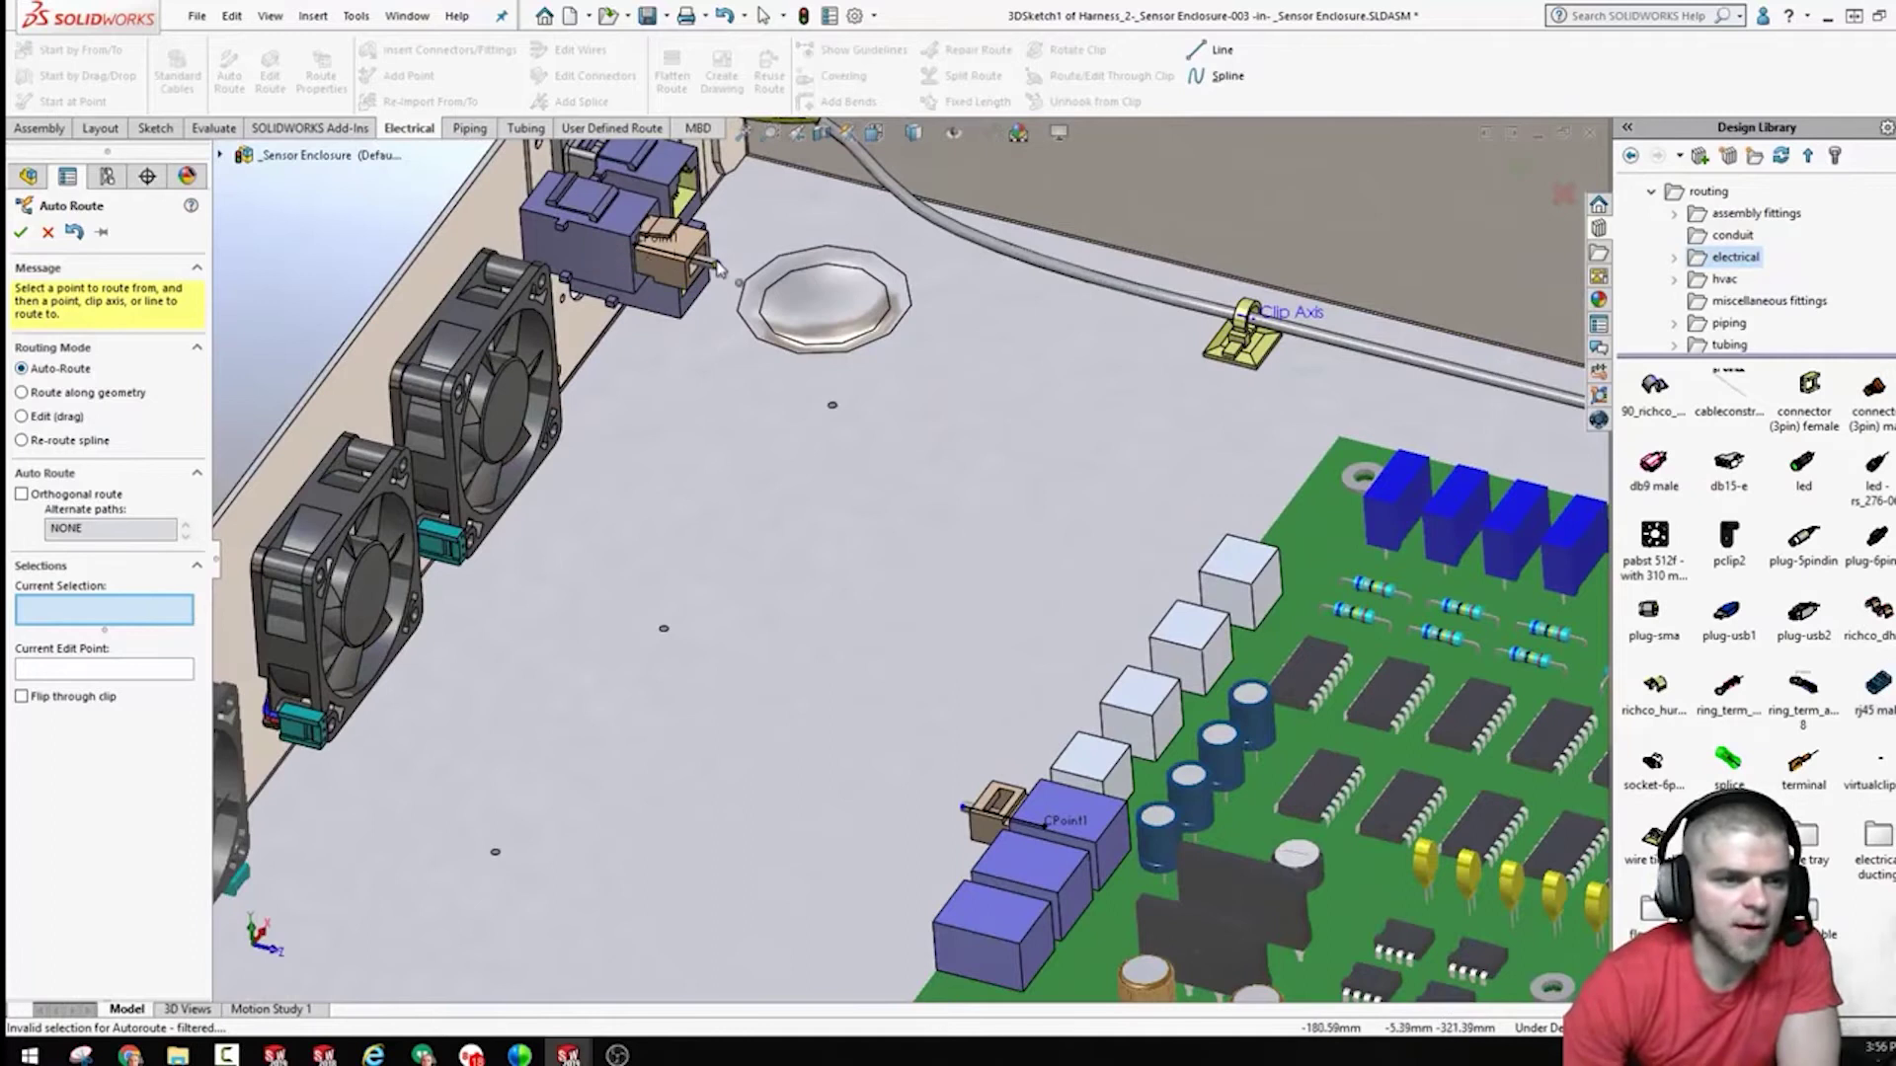
pyautogui.click(716, 265)
pyautogui.click(962, 805)
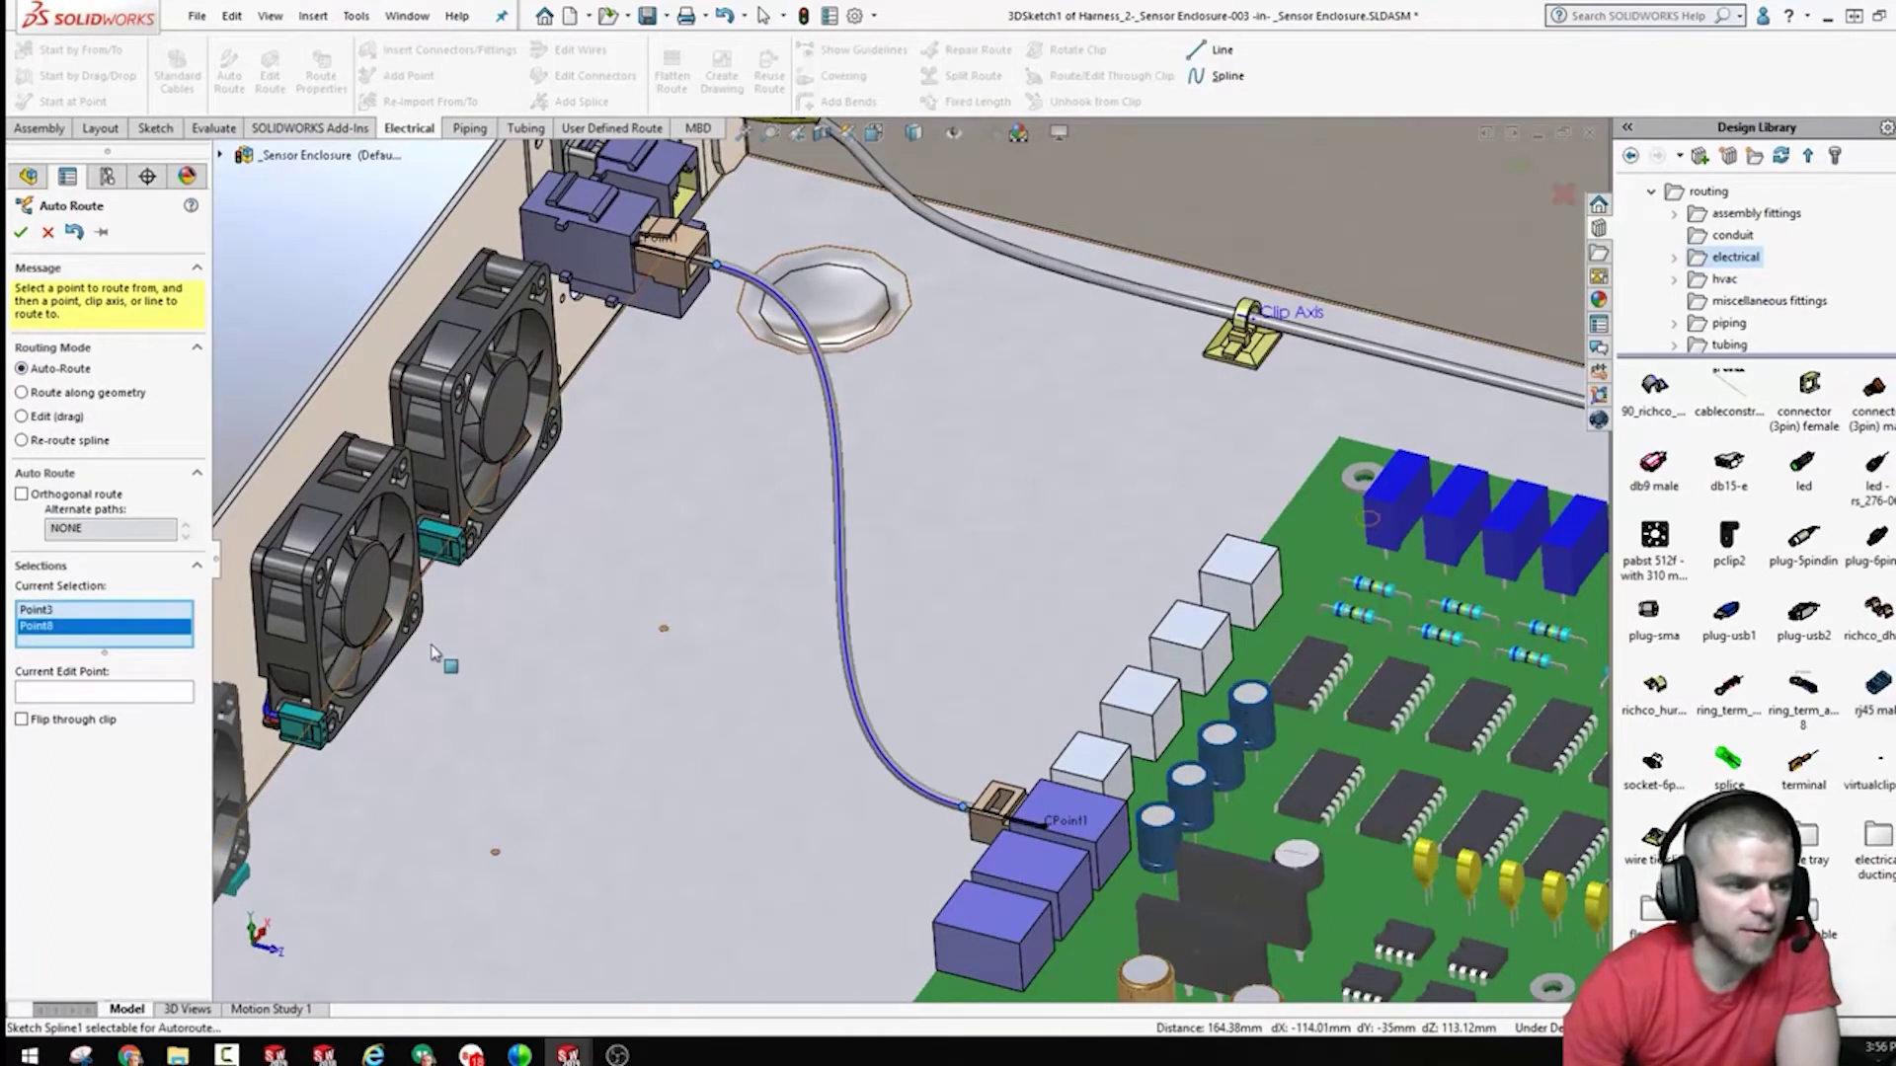
pyautogui.click(22, 233)
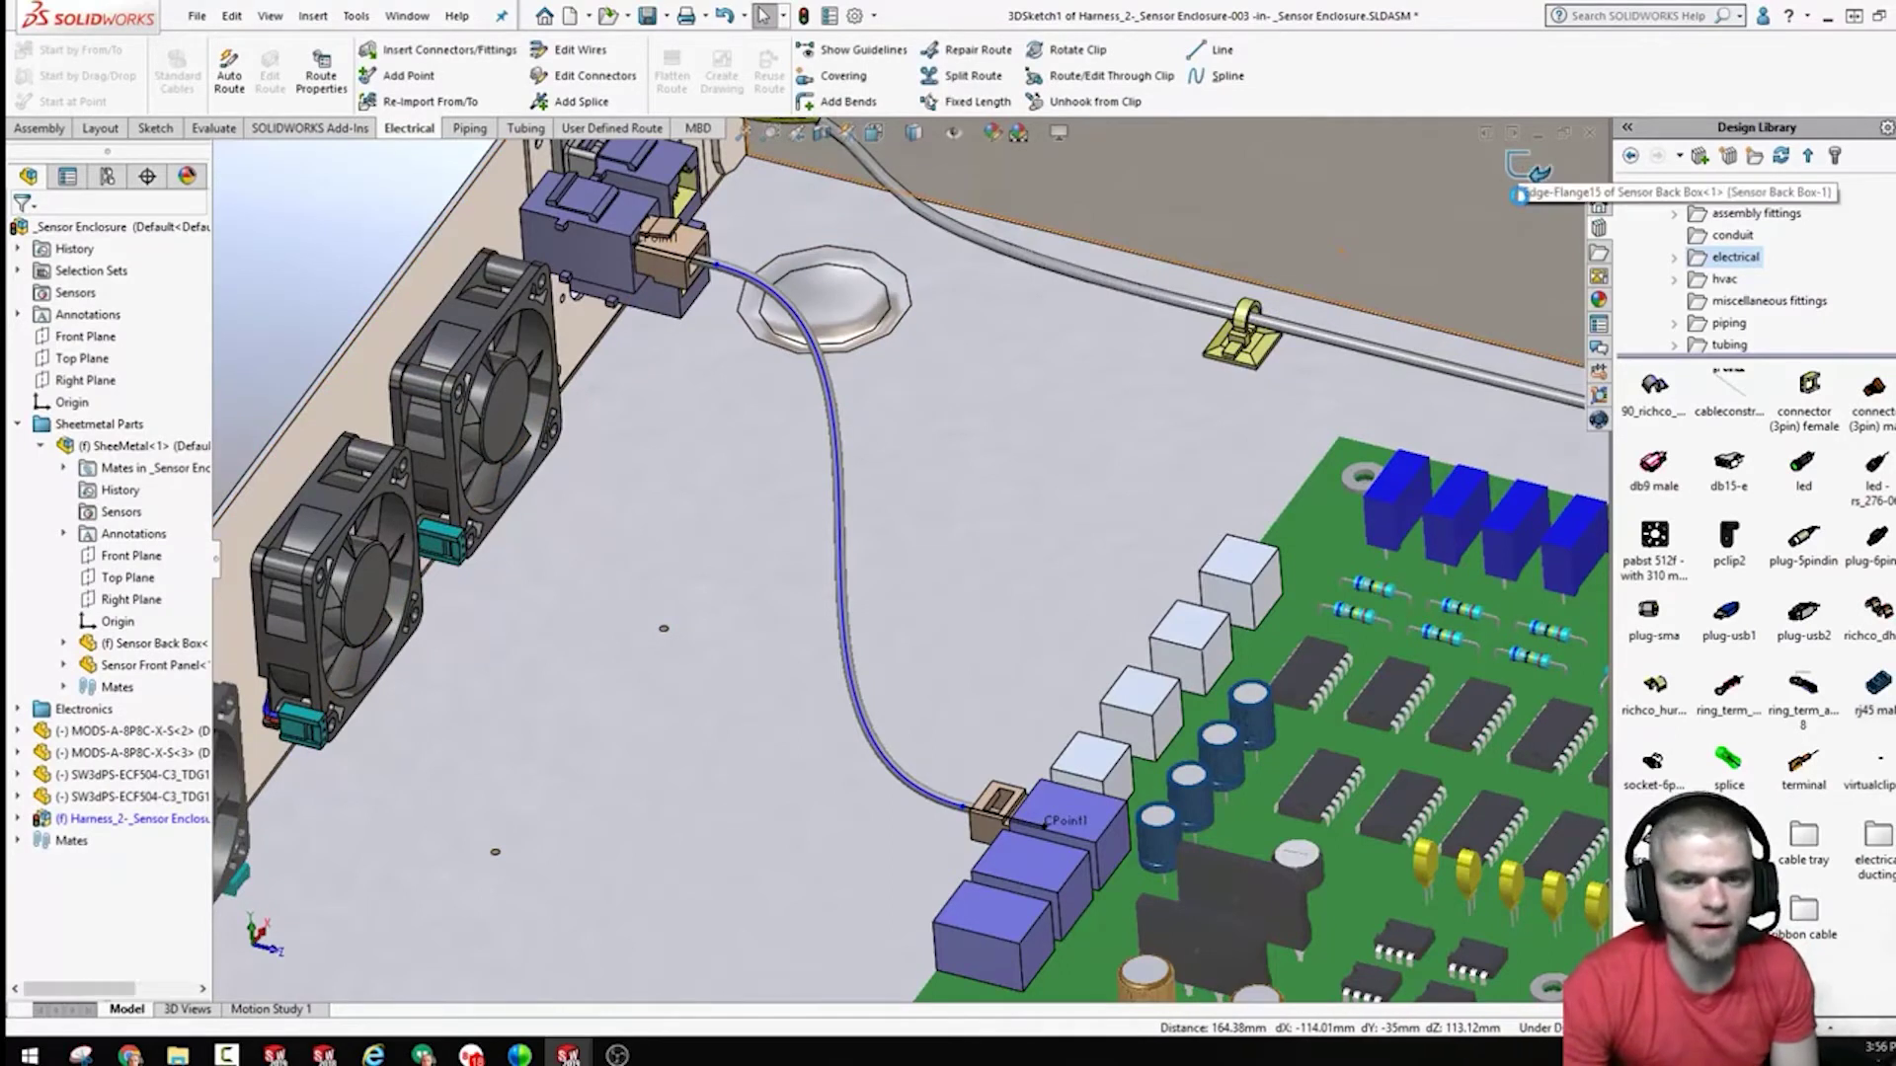
pyautogui.click(1525, 178)
pyautogui.click(1526, 179)
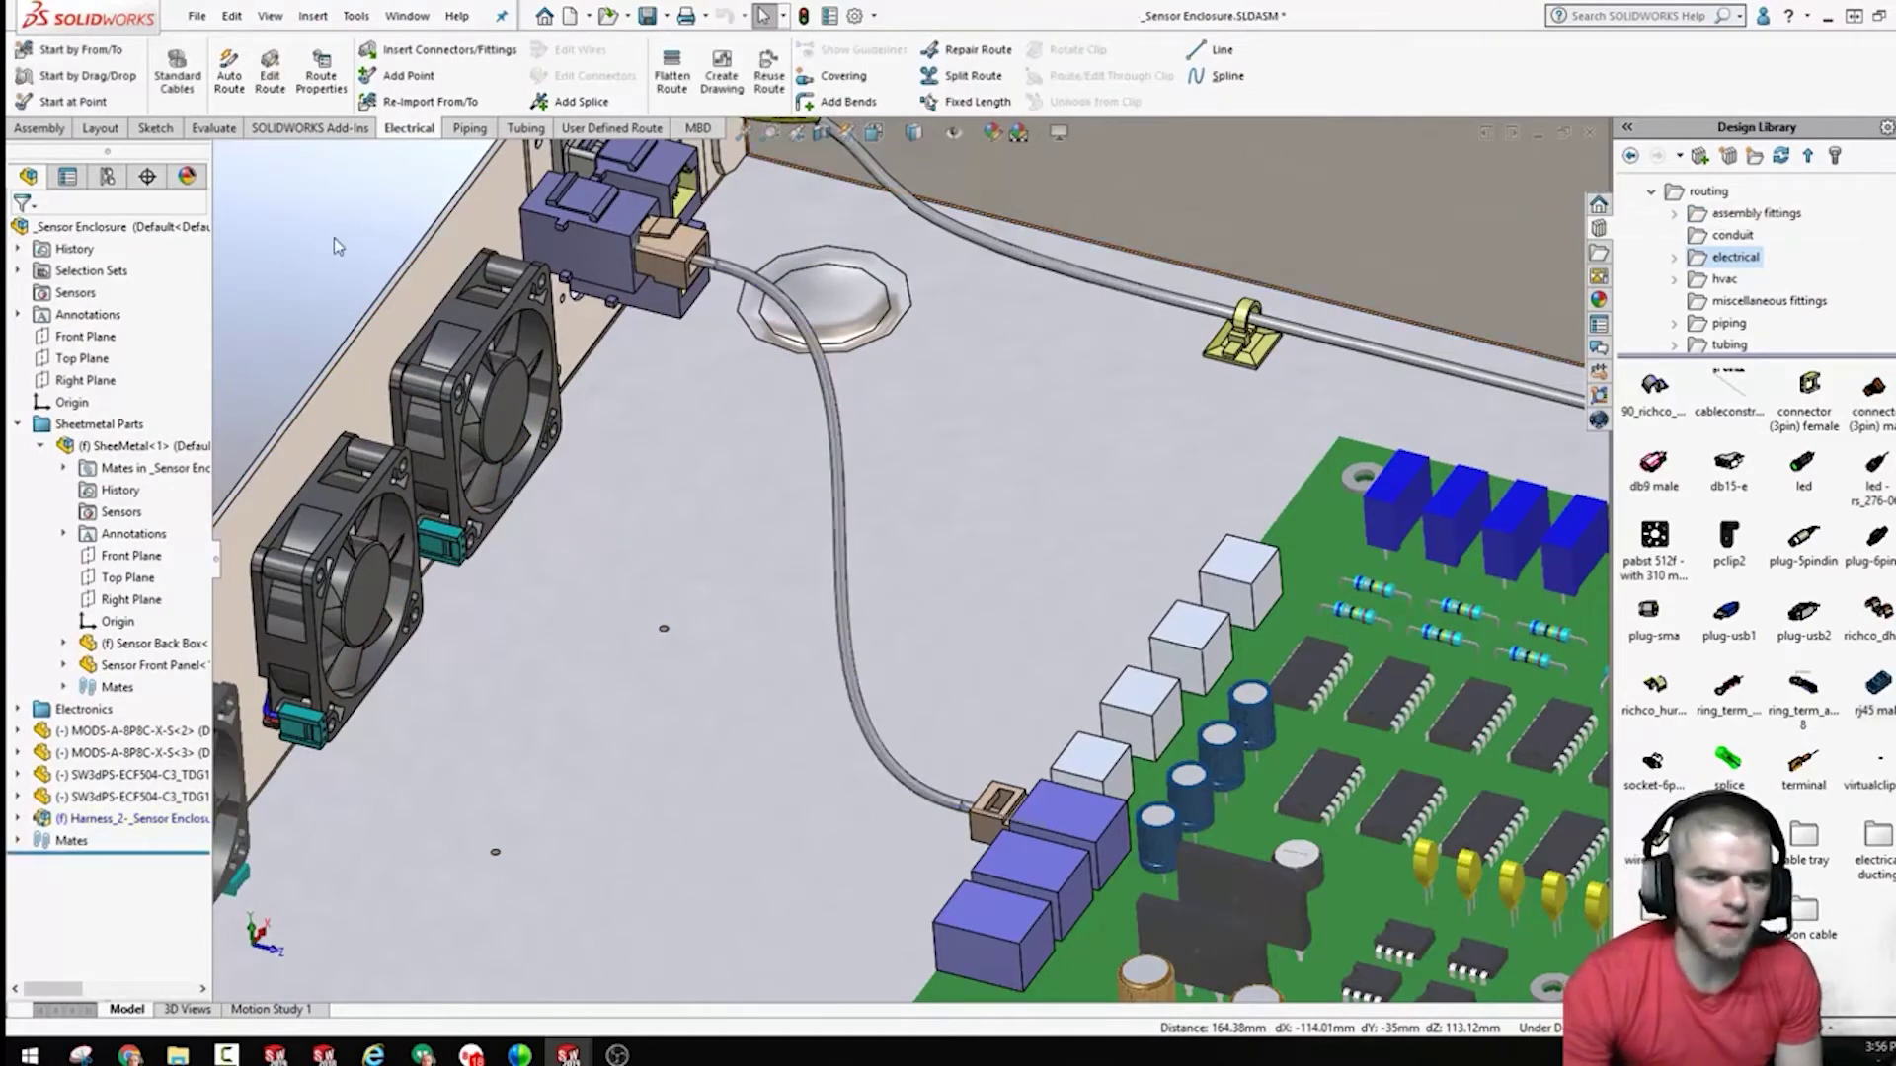
# Step: Choose the Test Wire standard cable with RJ45 male connectors and set its length to 200 mm
pyautogui.scroll(3, 904, 612)
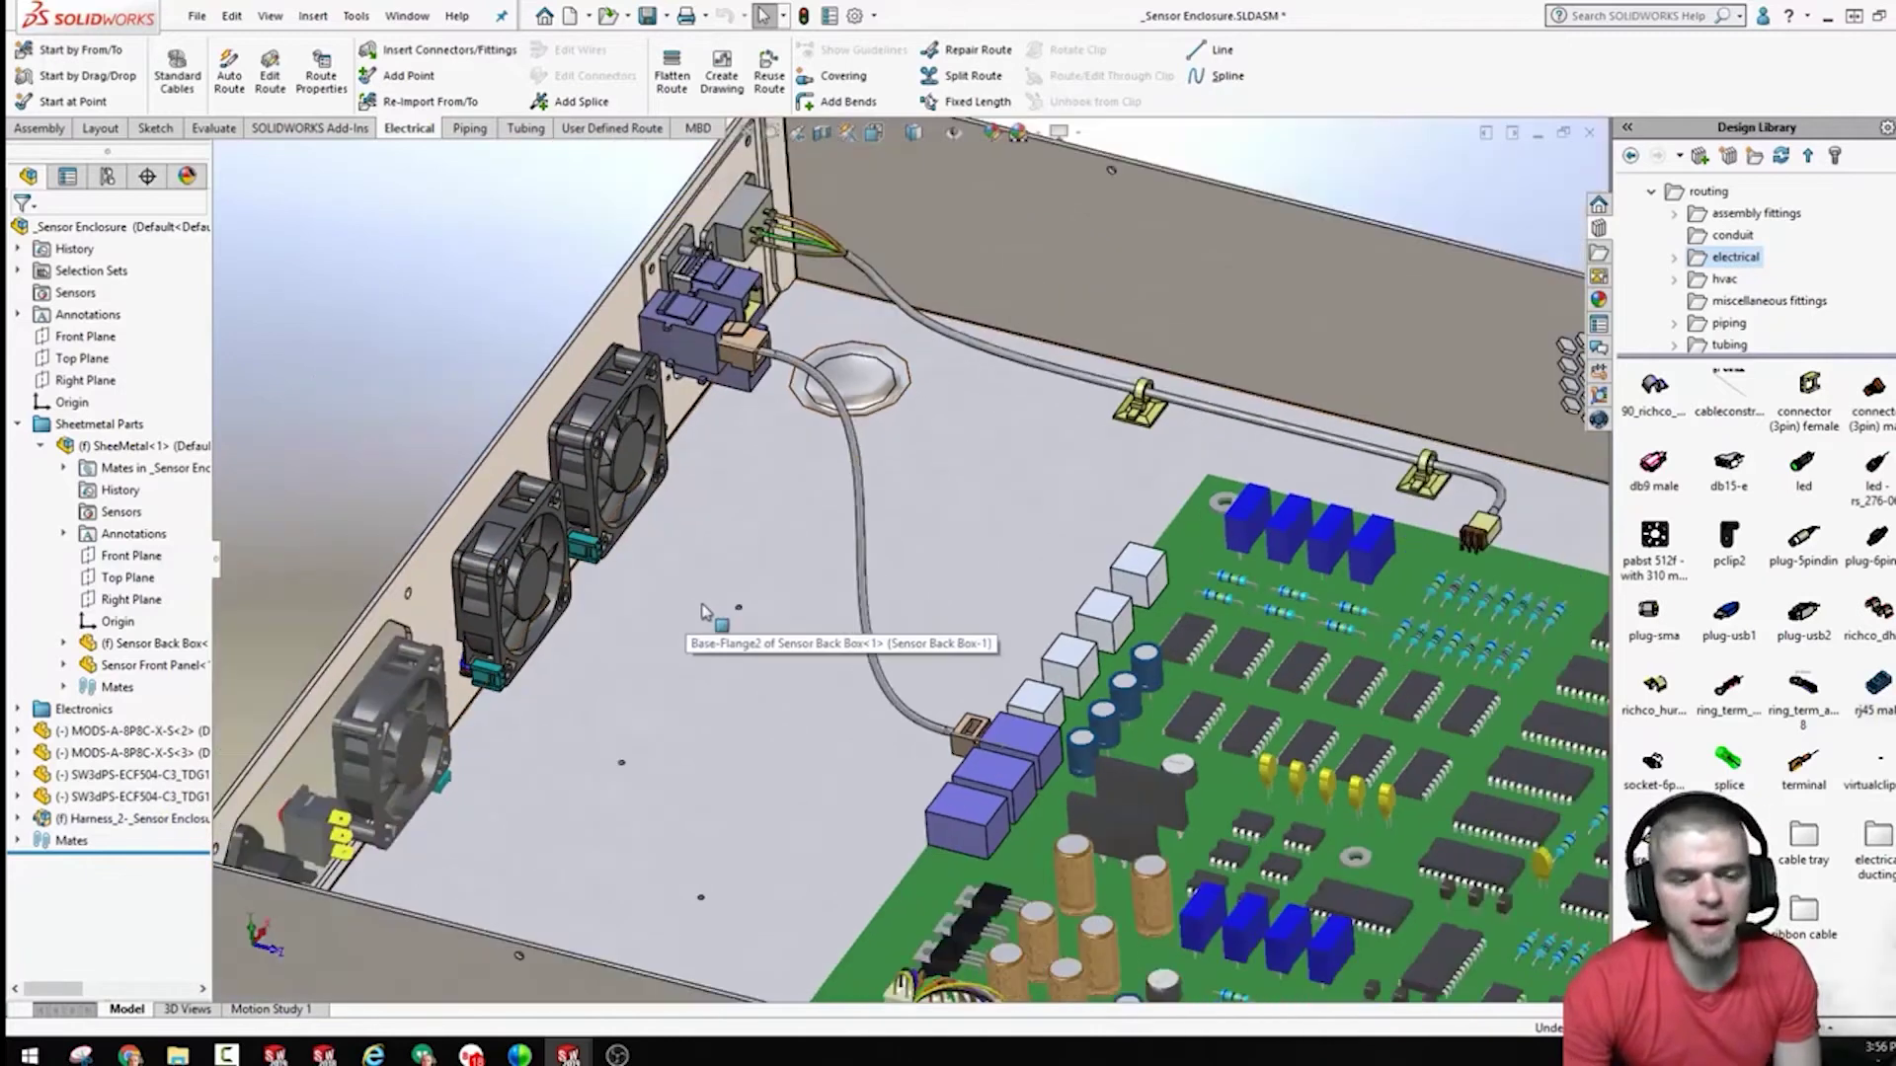
pyautogui.moveTo(963, 671); pyautogui.dragTo(671, 480, button='middle')
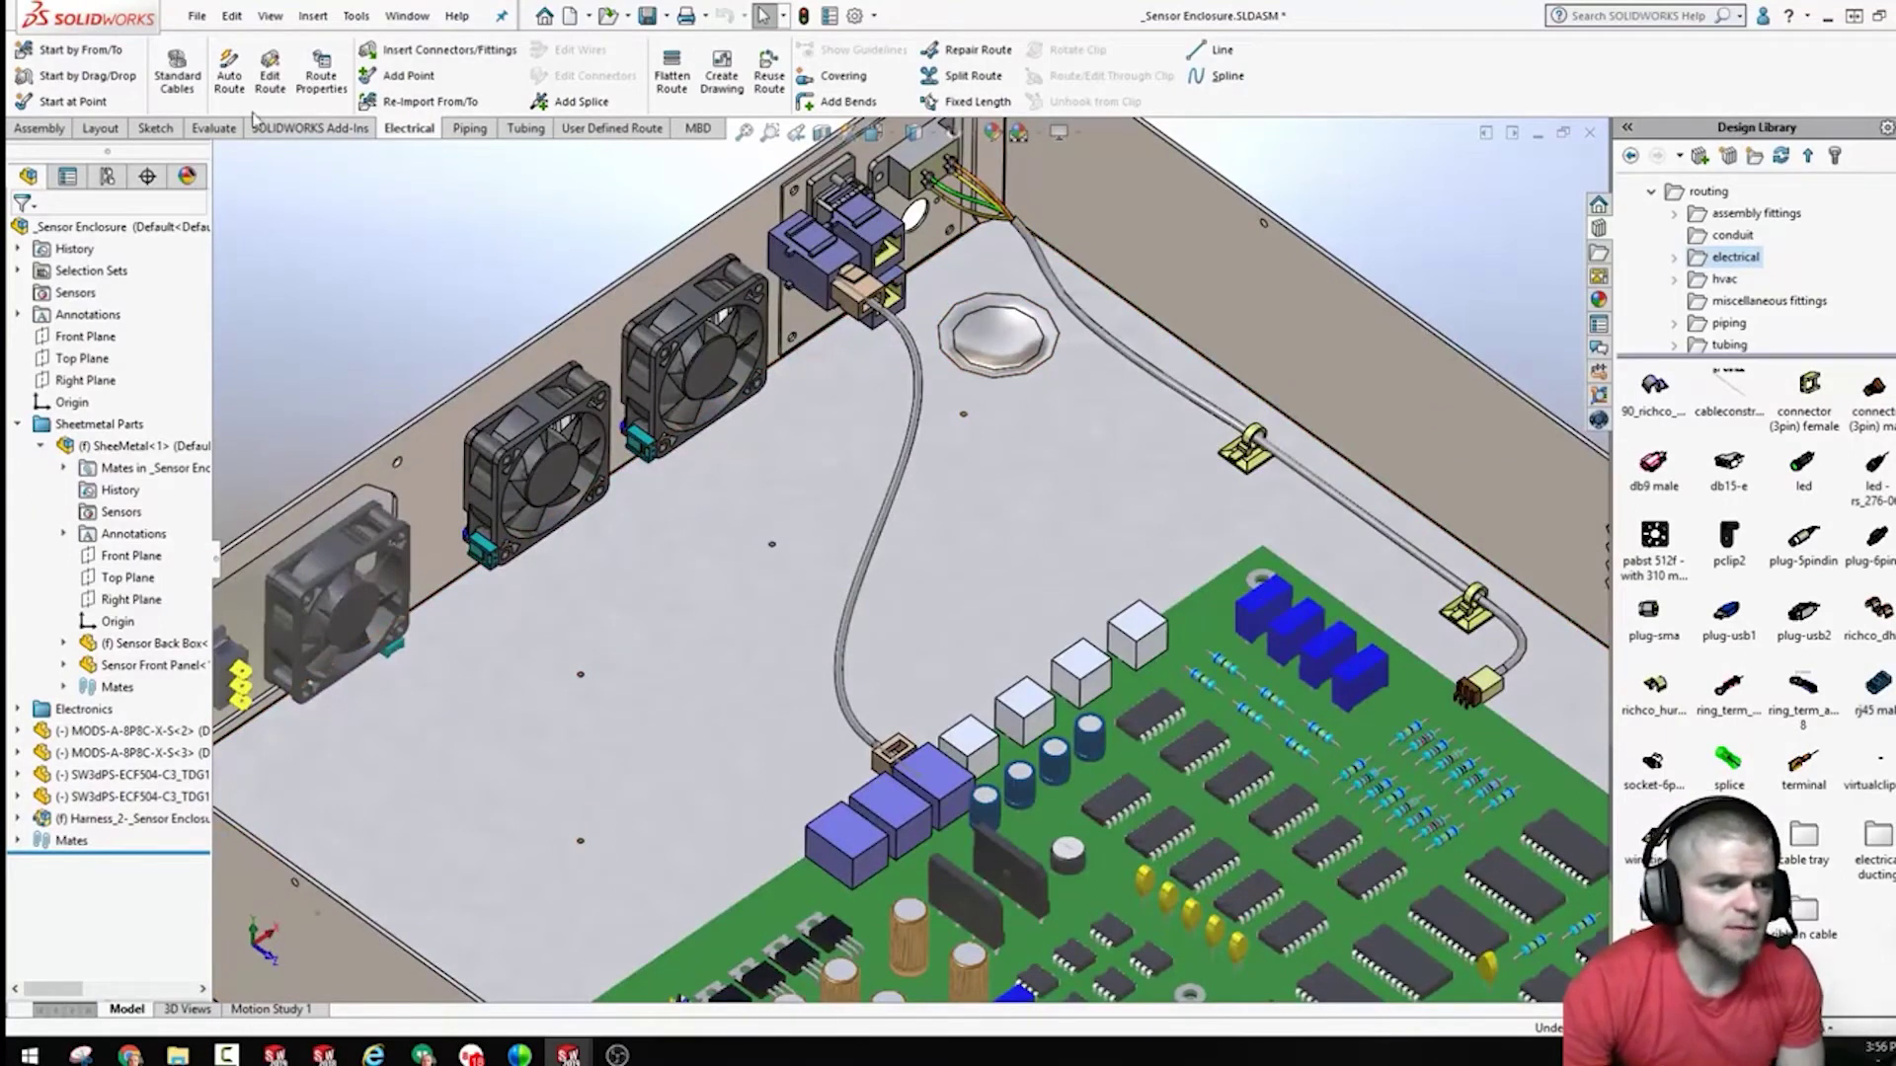
pyautogui.click(178, 77)
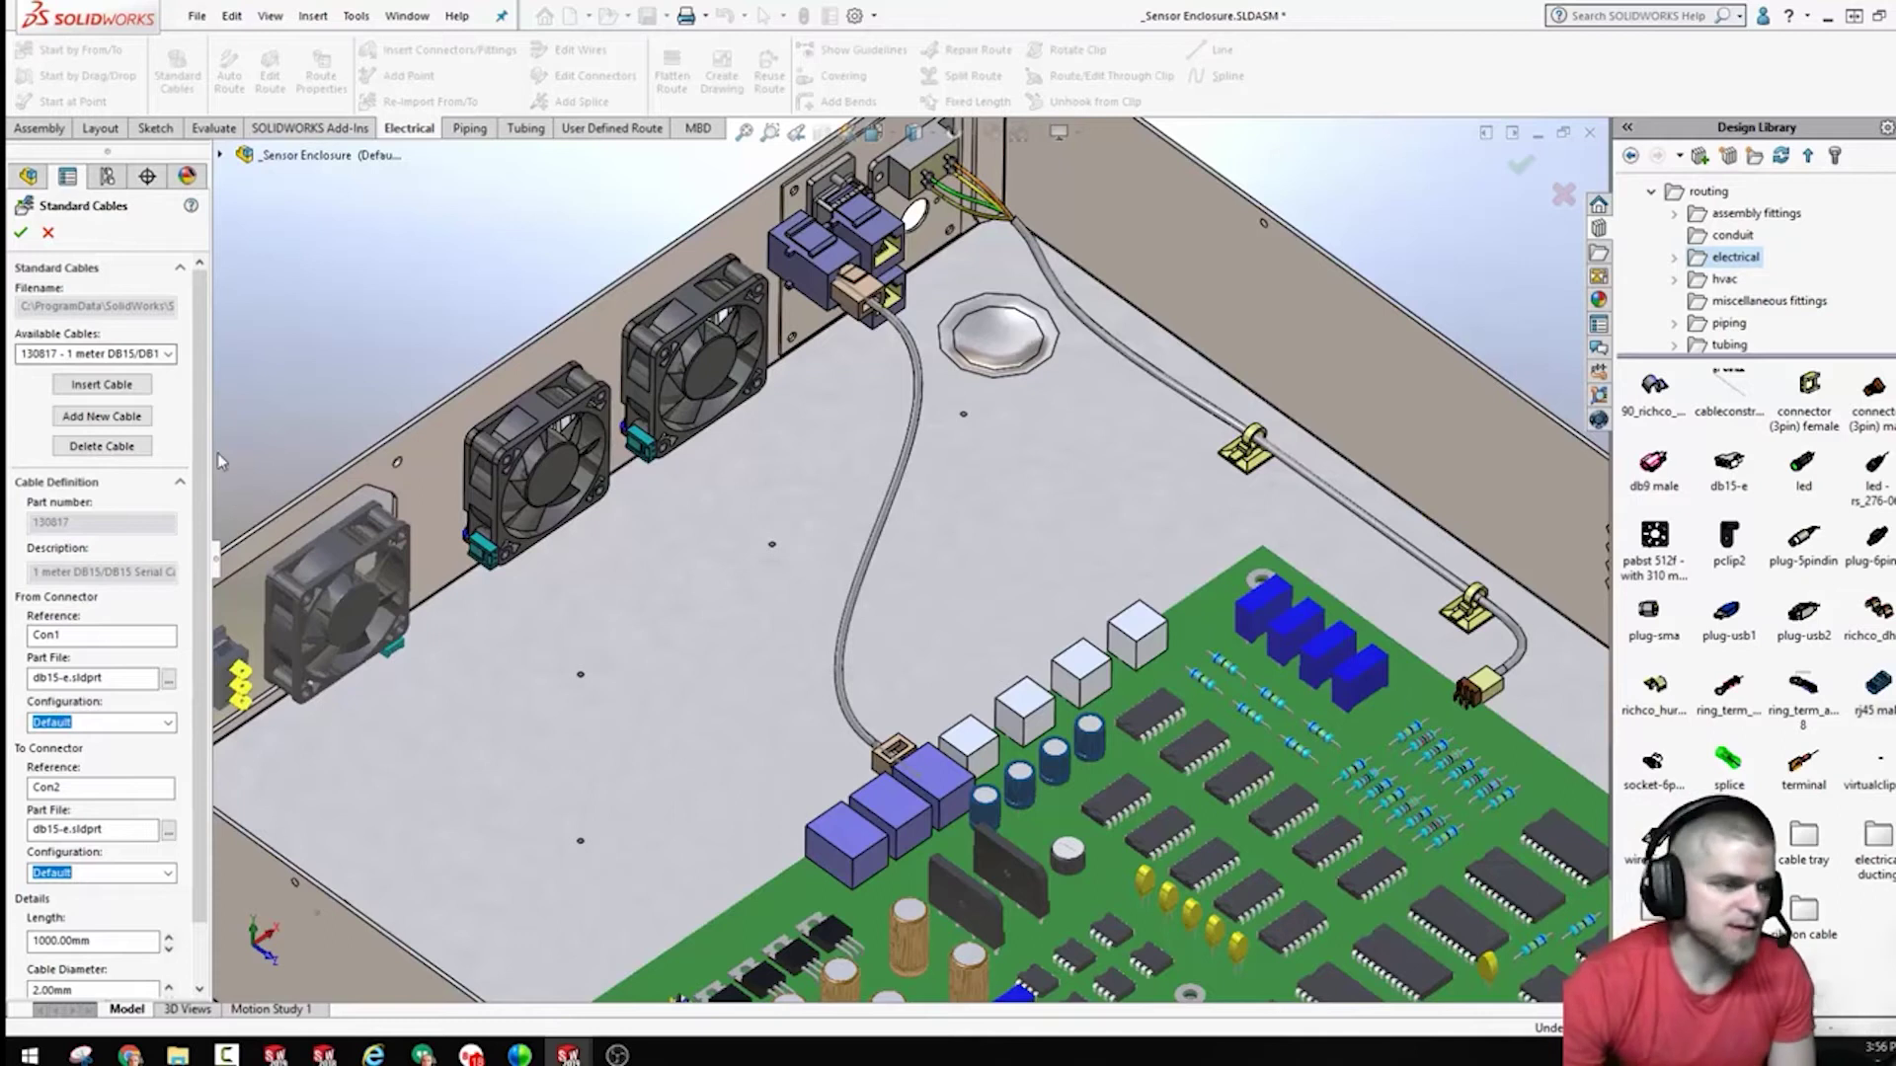
pyautogui.click(170, 356)
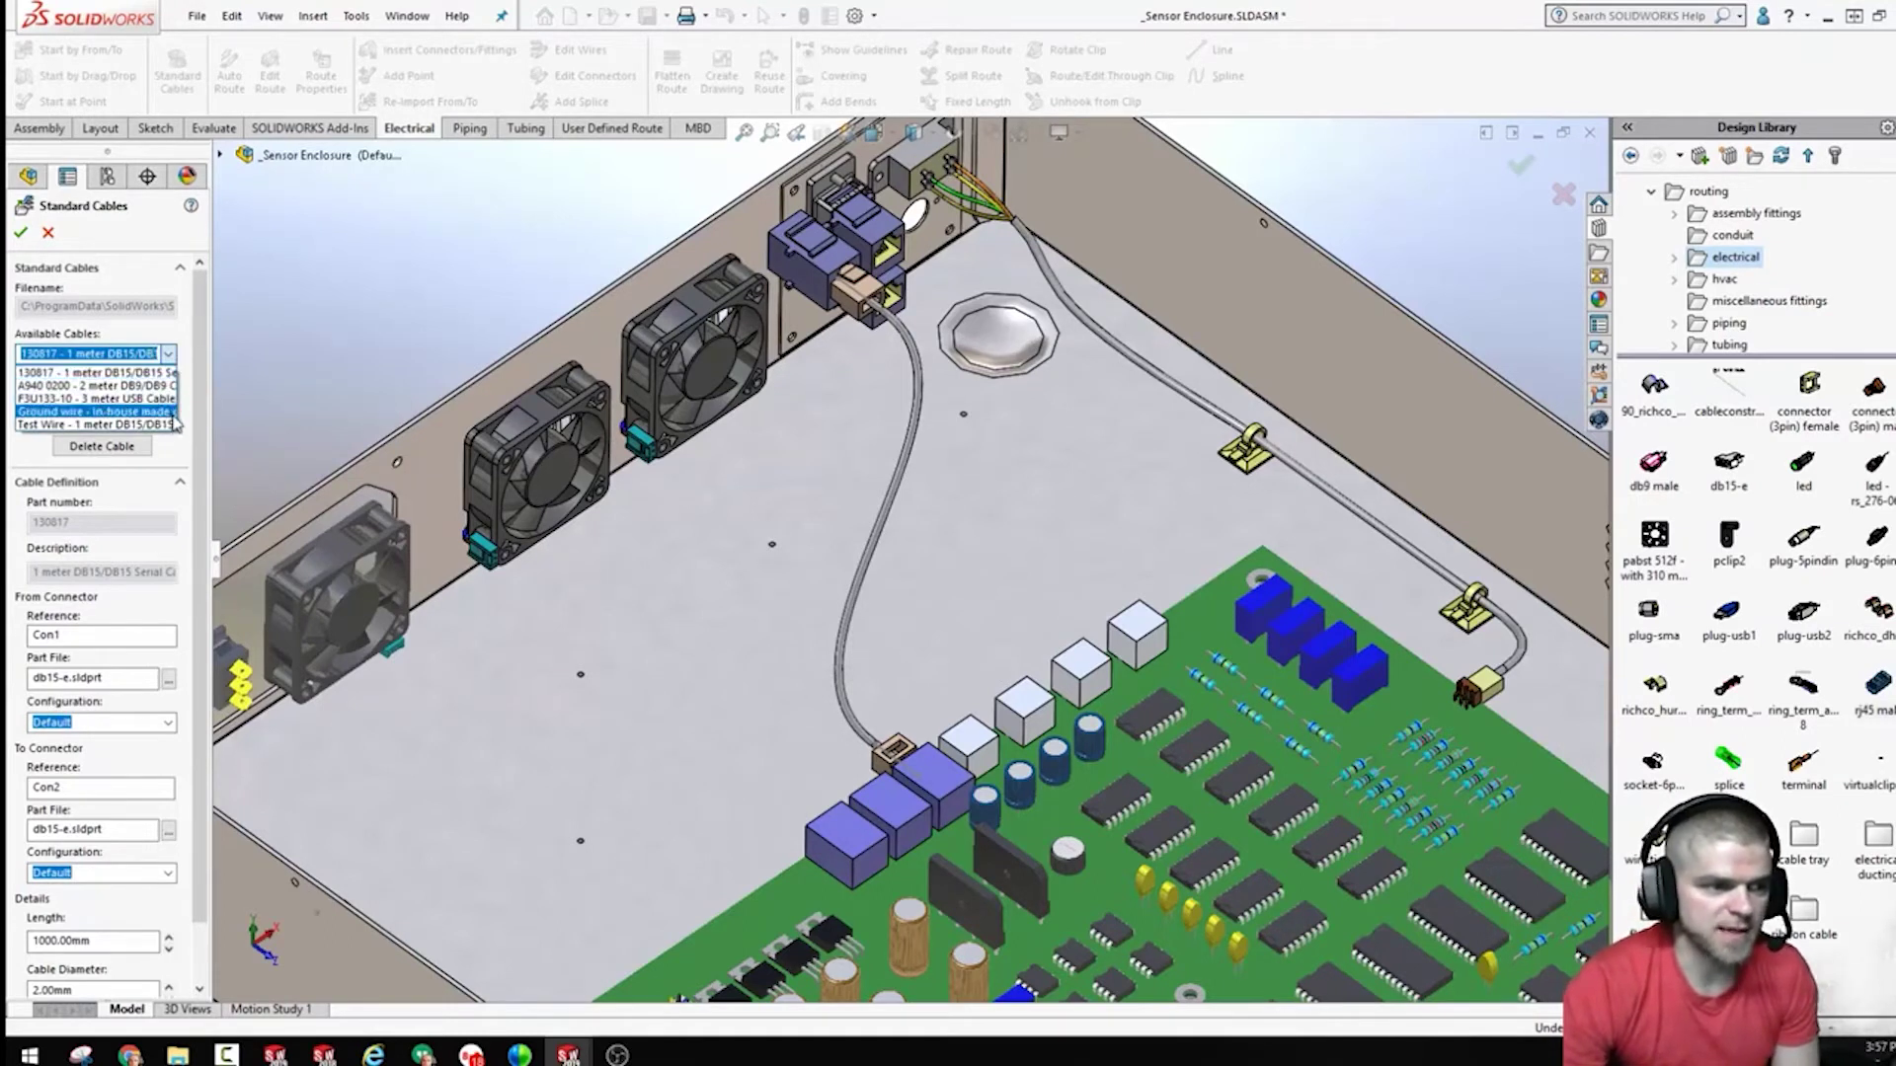
pyautogui.click(119, 425)
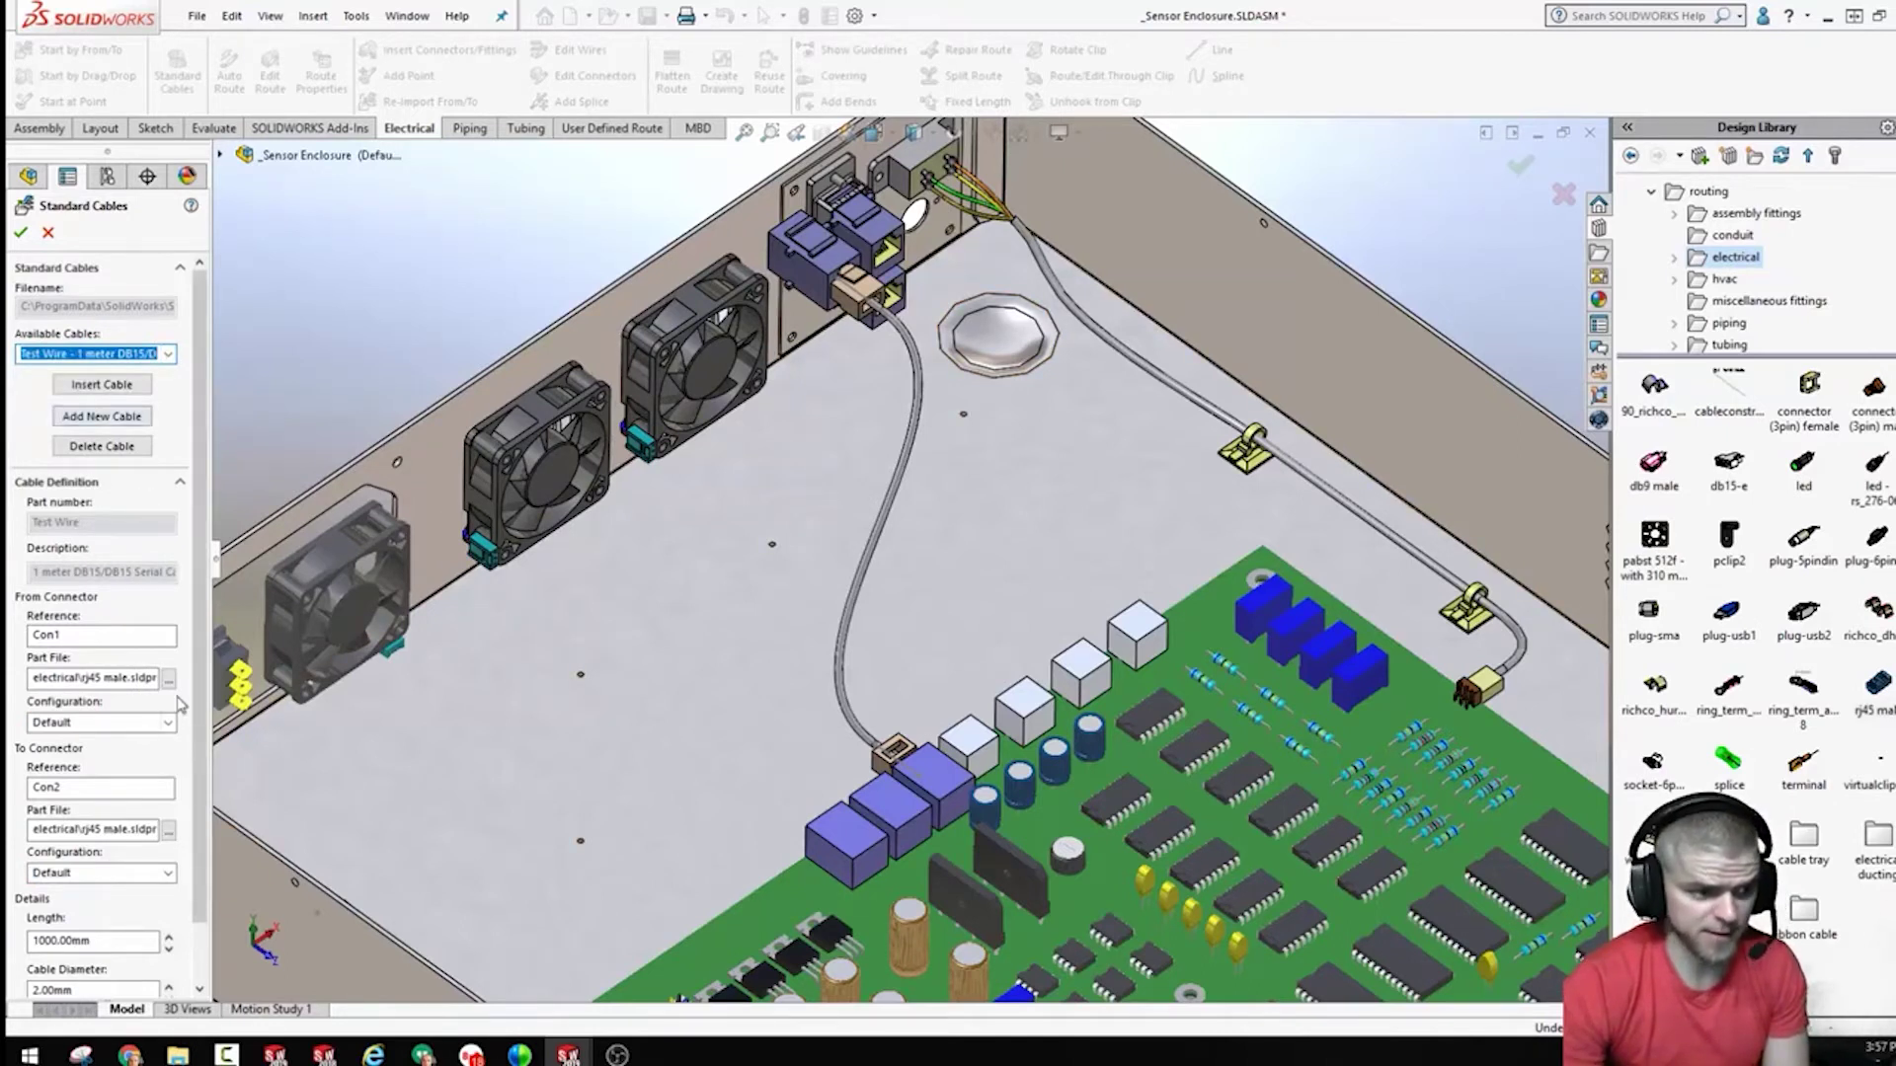
pyautogui.click(111, 939)
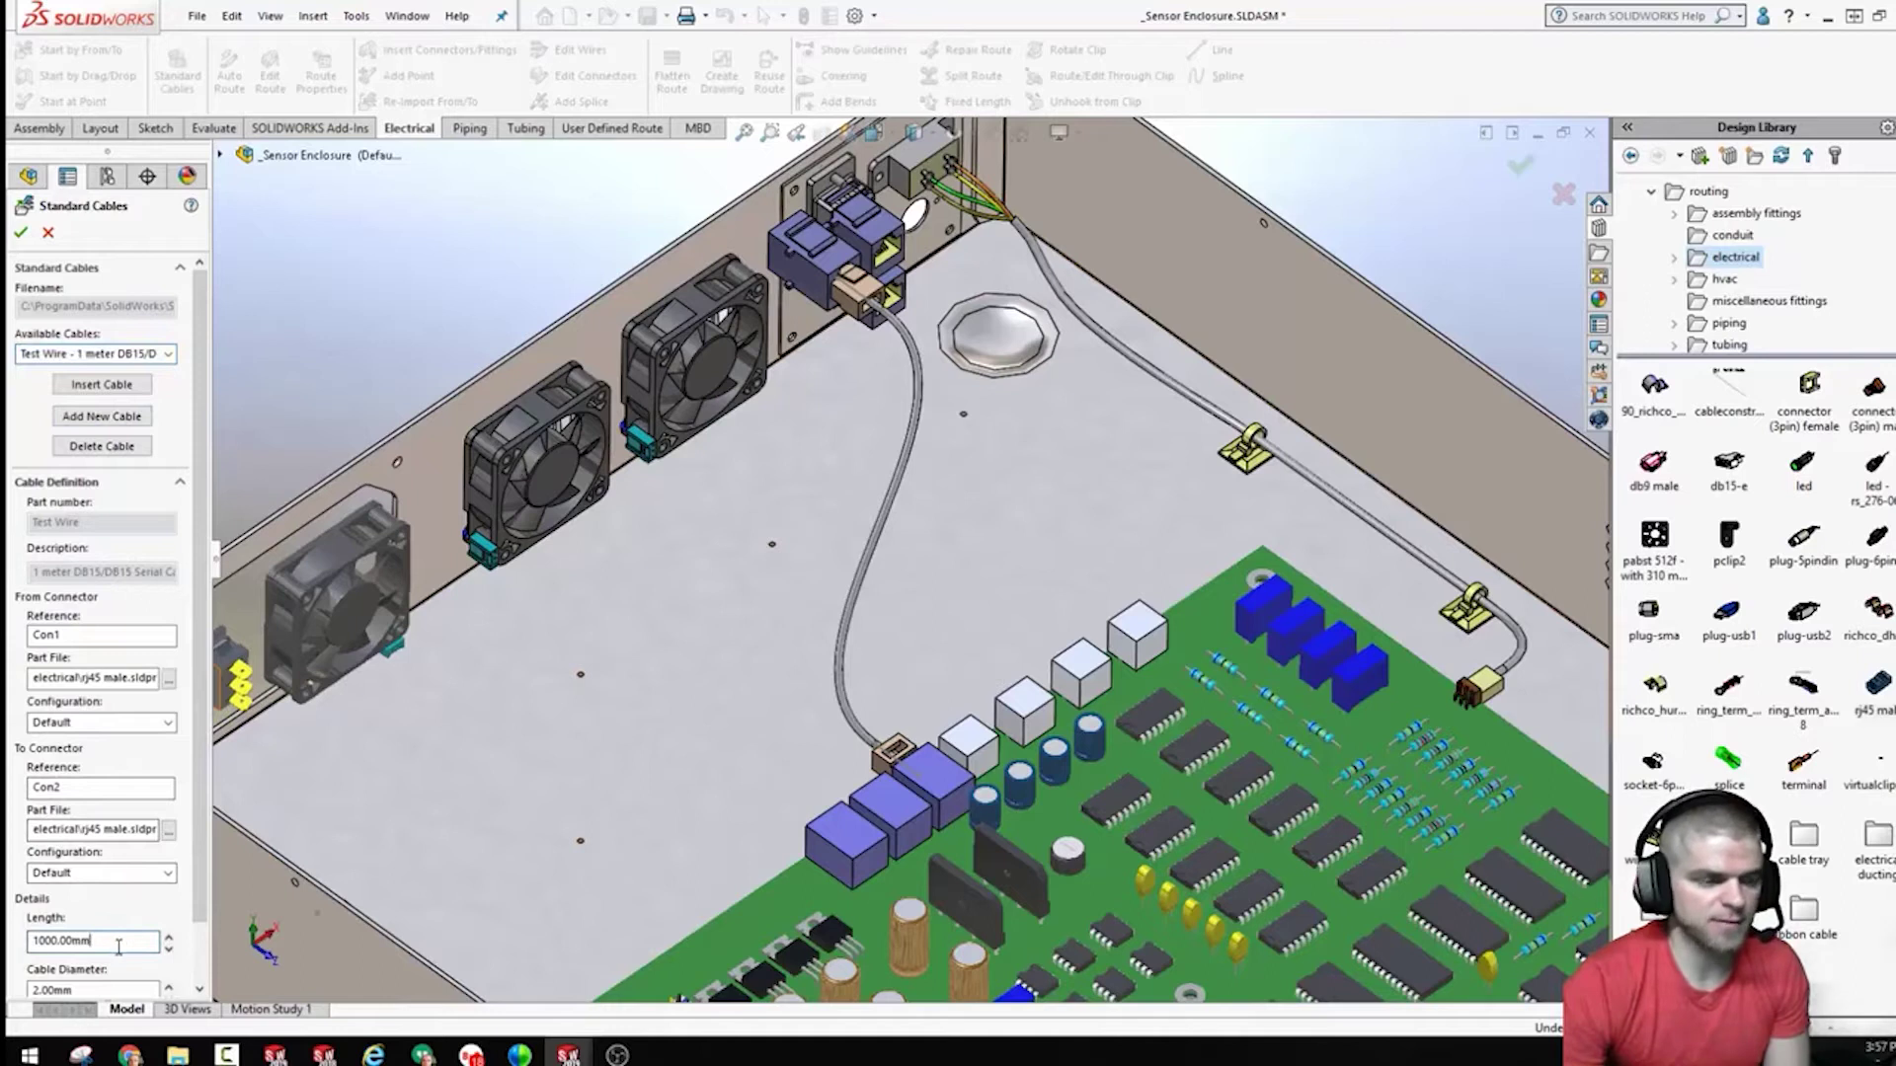
pyautogui.moveTo(118, 946); pyautogui.dragTo(17, 939)
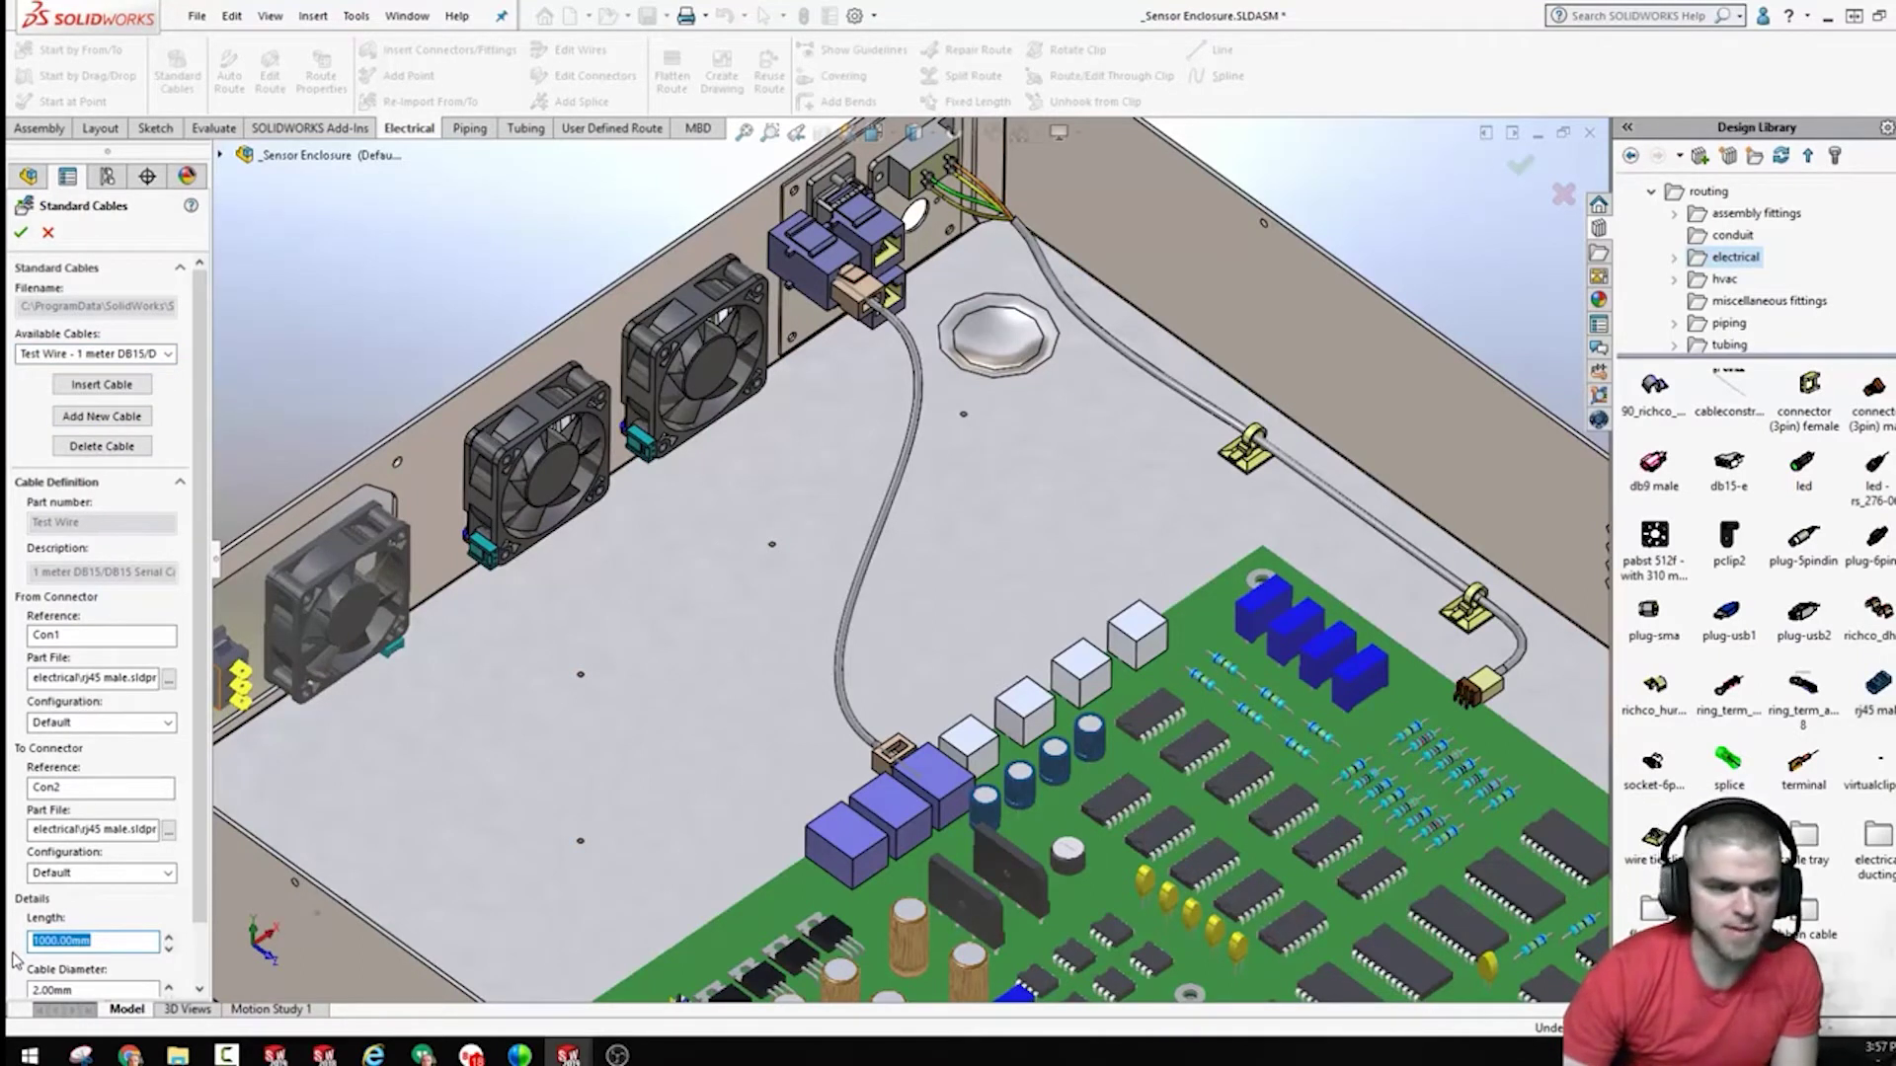
pyautogui.write('200')
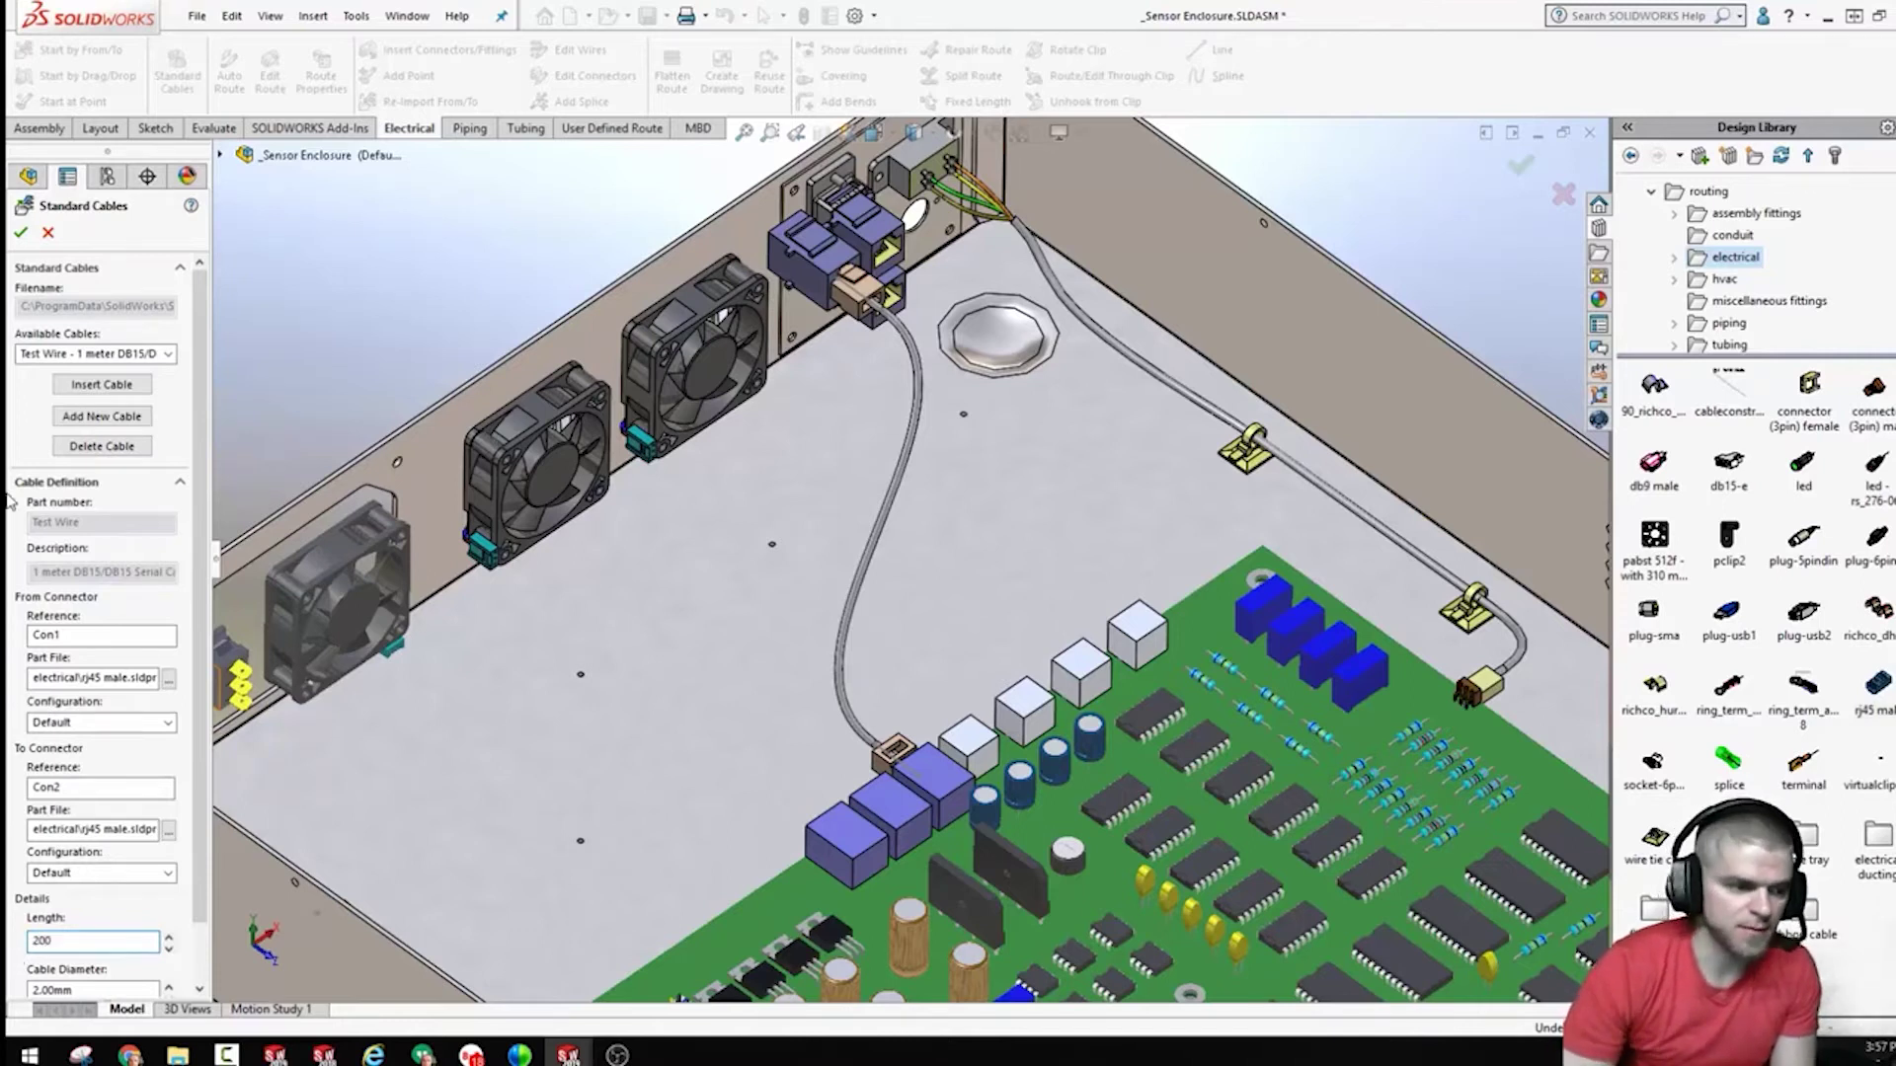
pyautogui.press('Return')
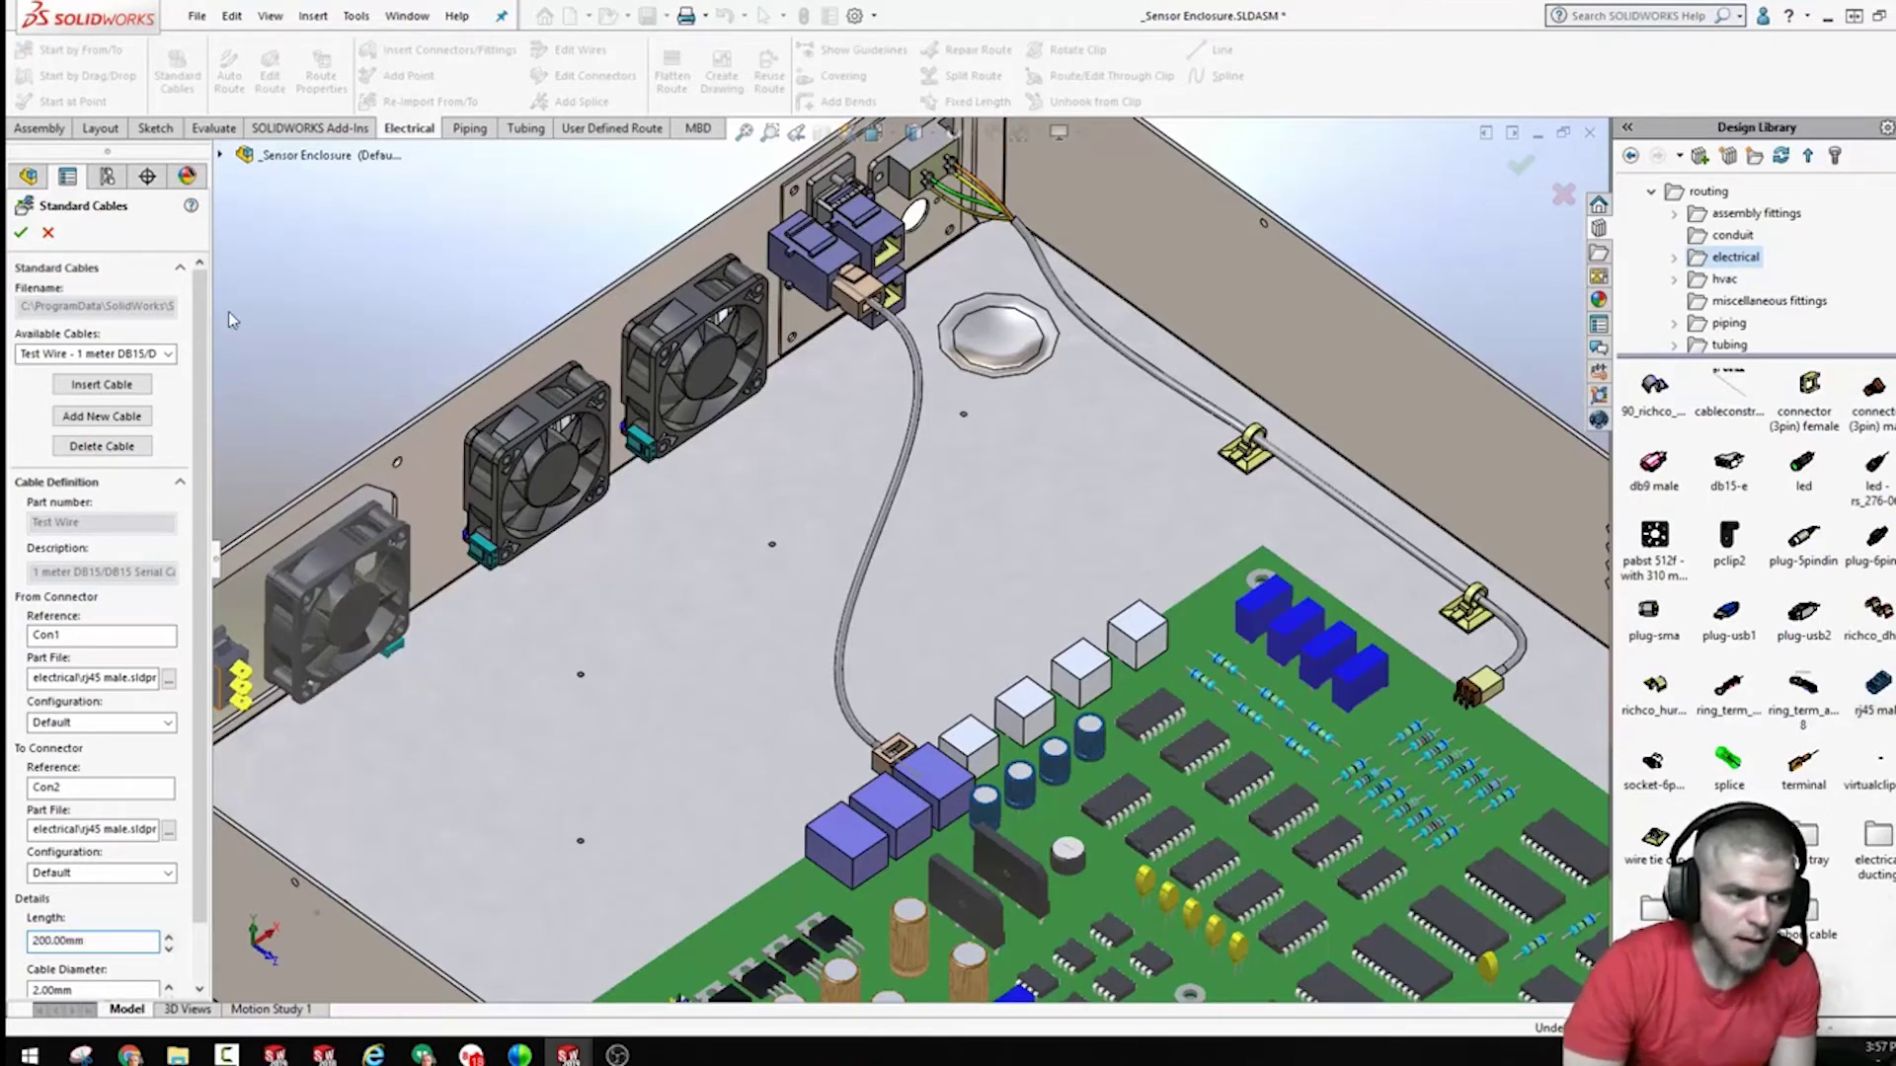
# Step: Insert the Test Wire cable, placing Con1 in the adjacent rear-panel jack and Con2 in the board's middle purple jack
pyautogui.click(101, 384)
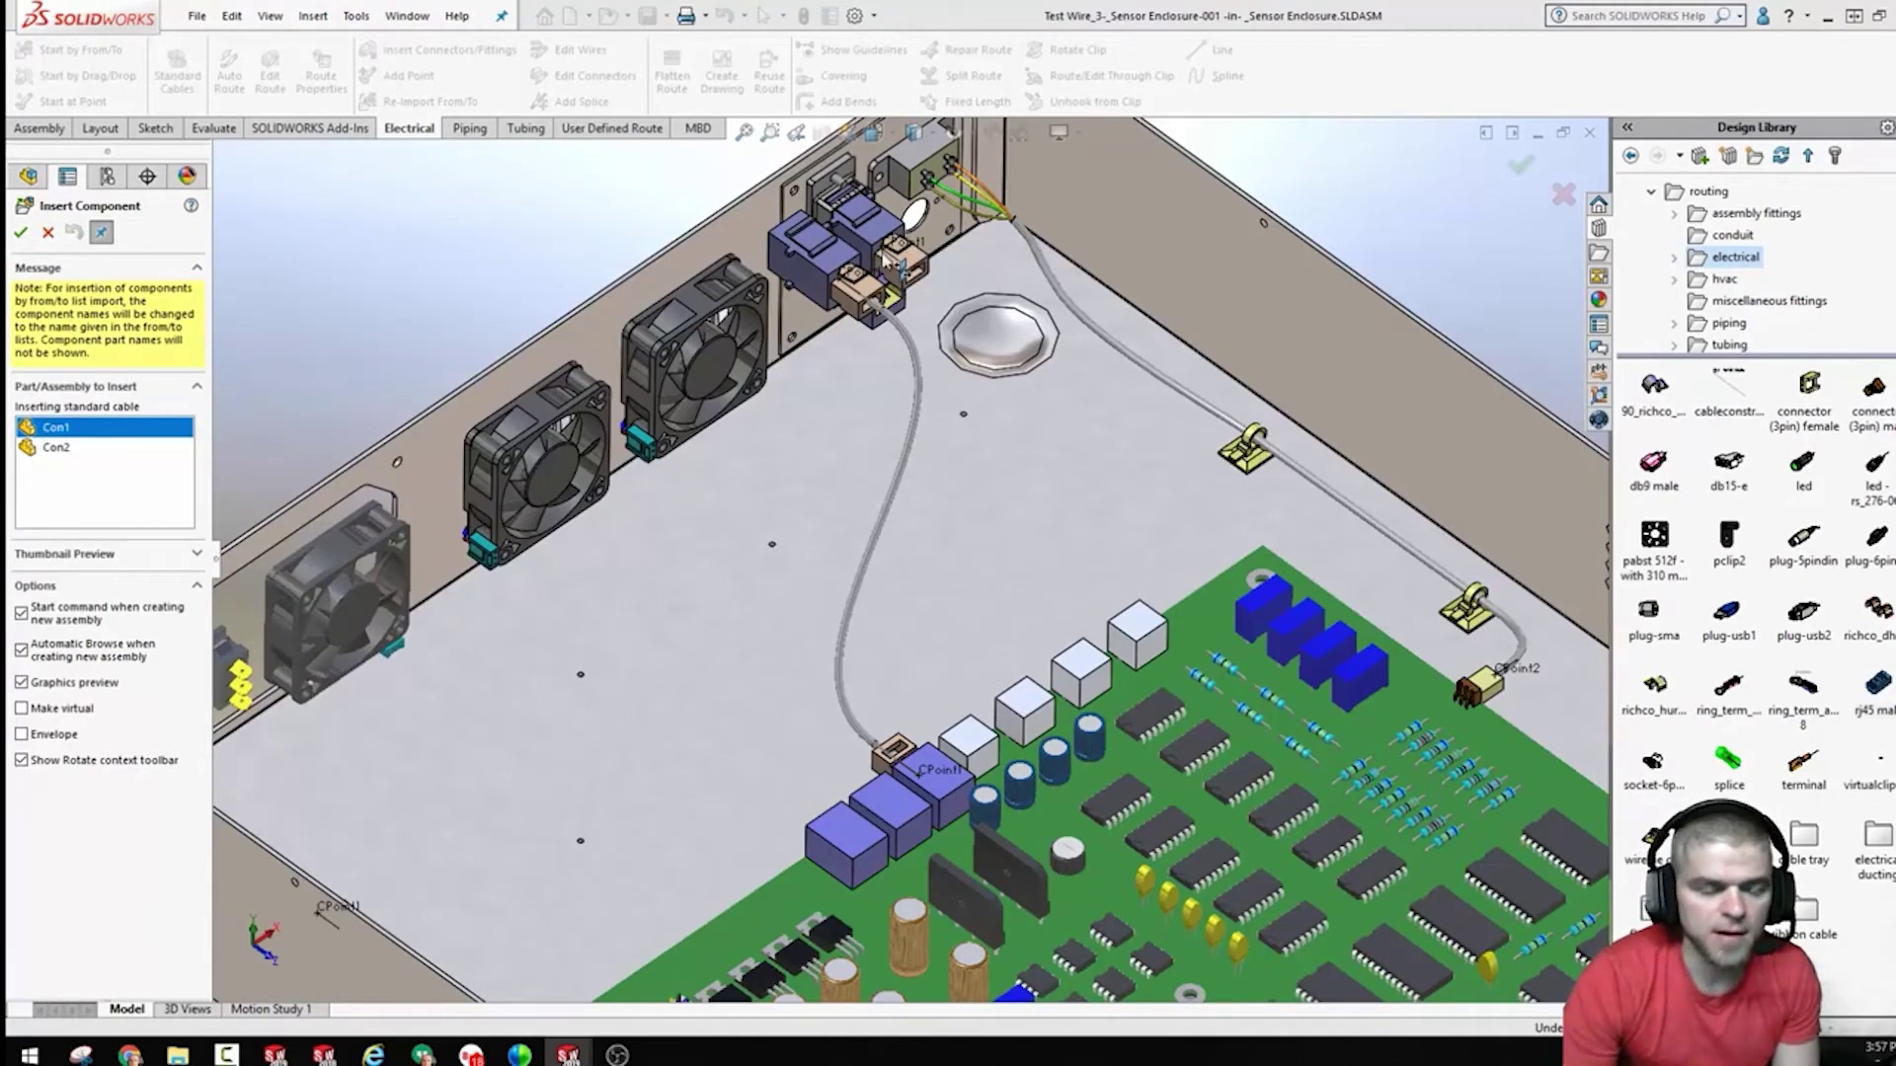
pyautogui.click(889, 261)
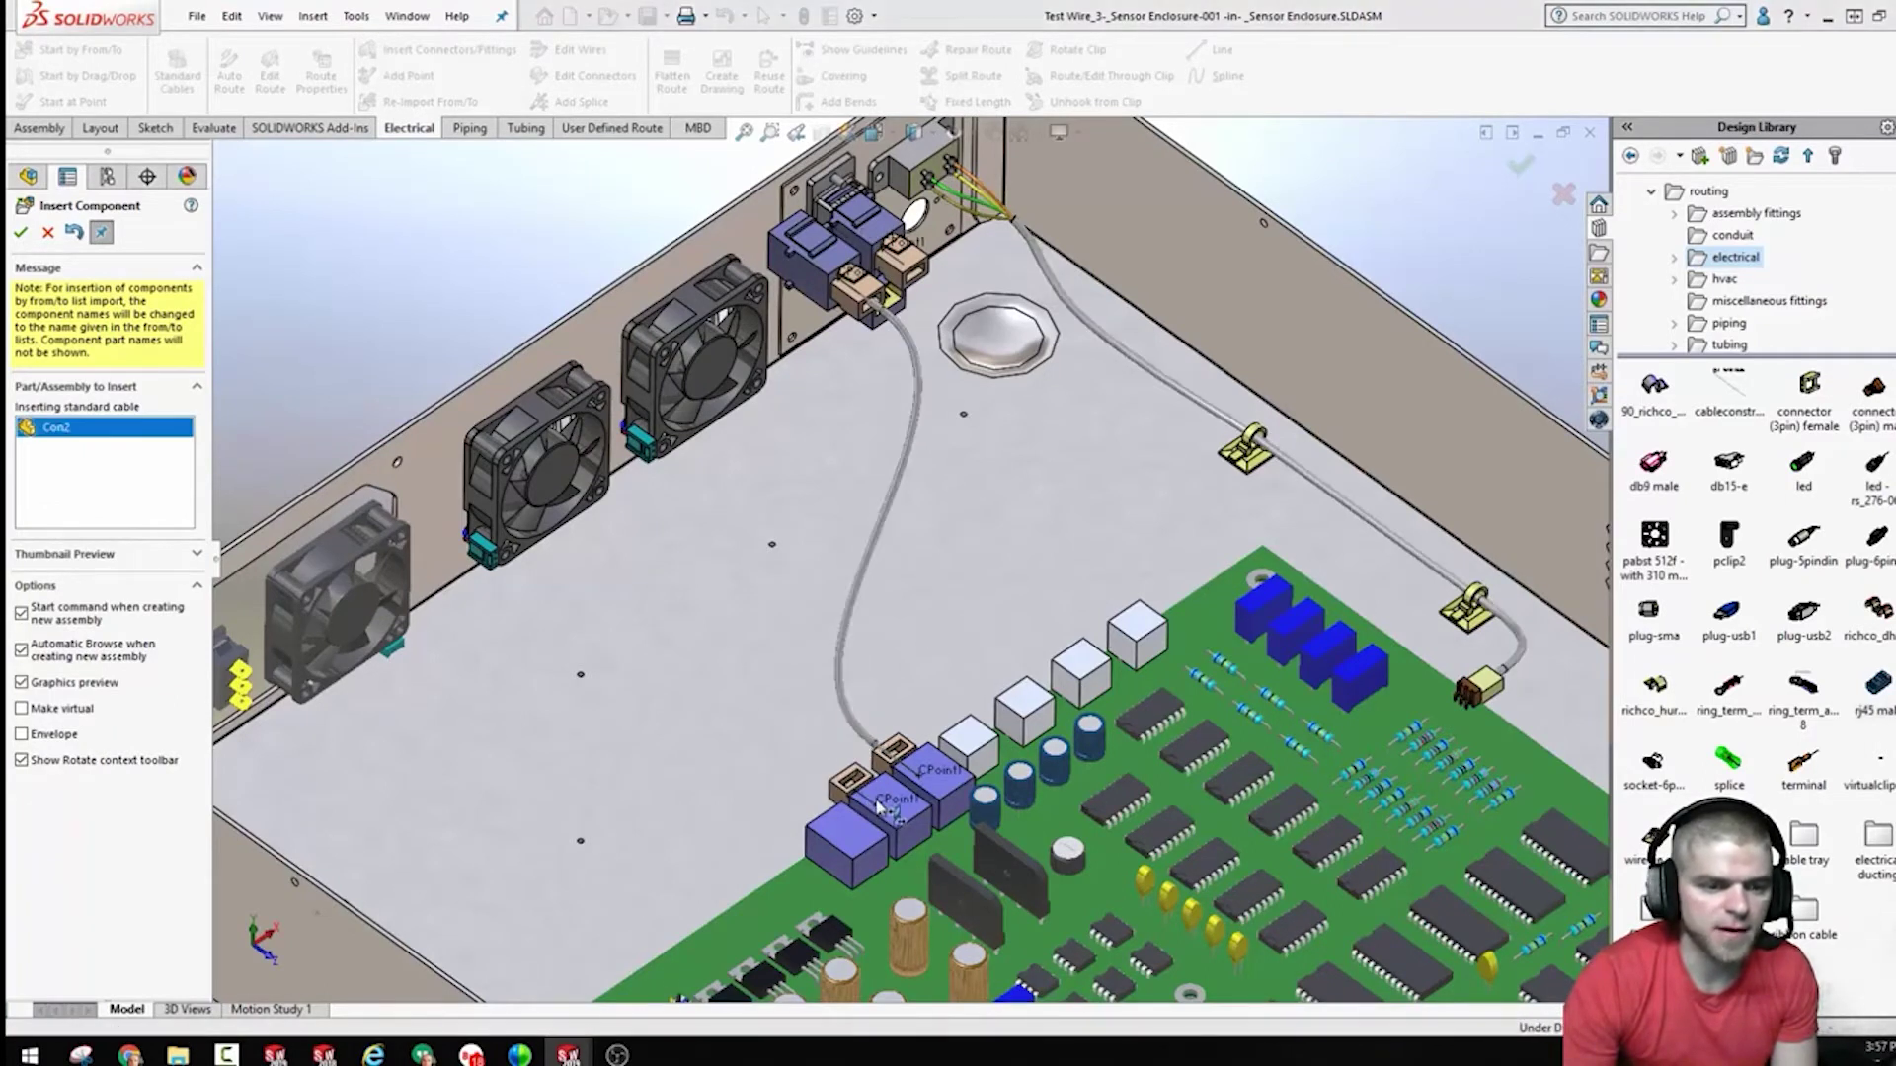
pyautogui.click(878, 805)
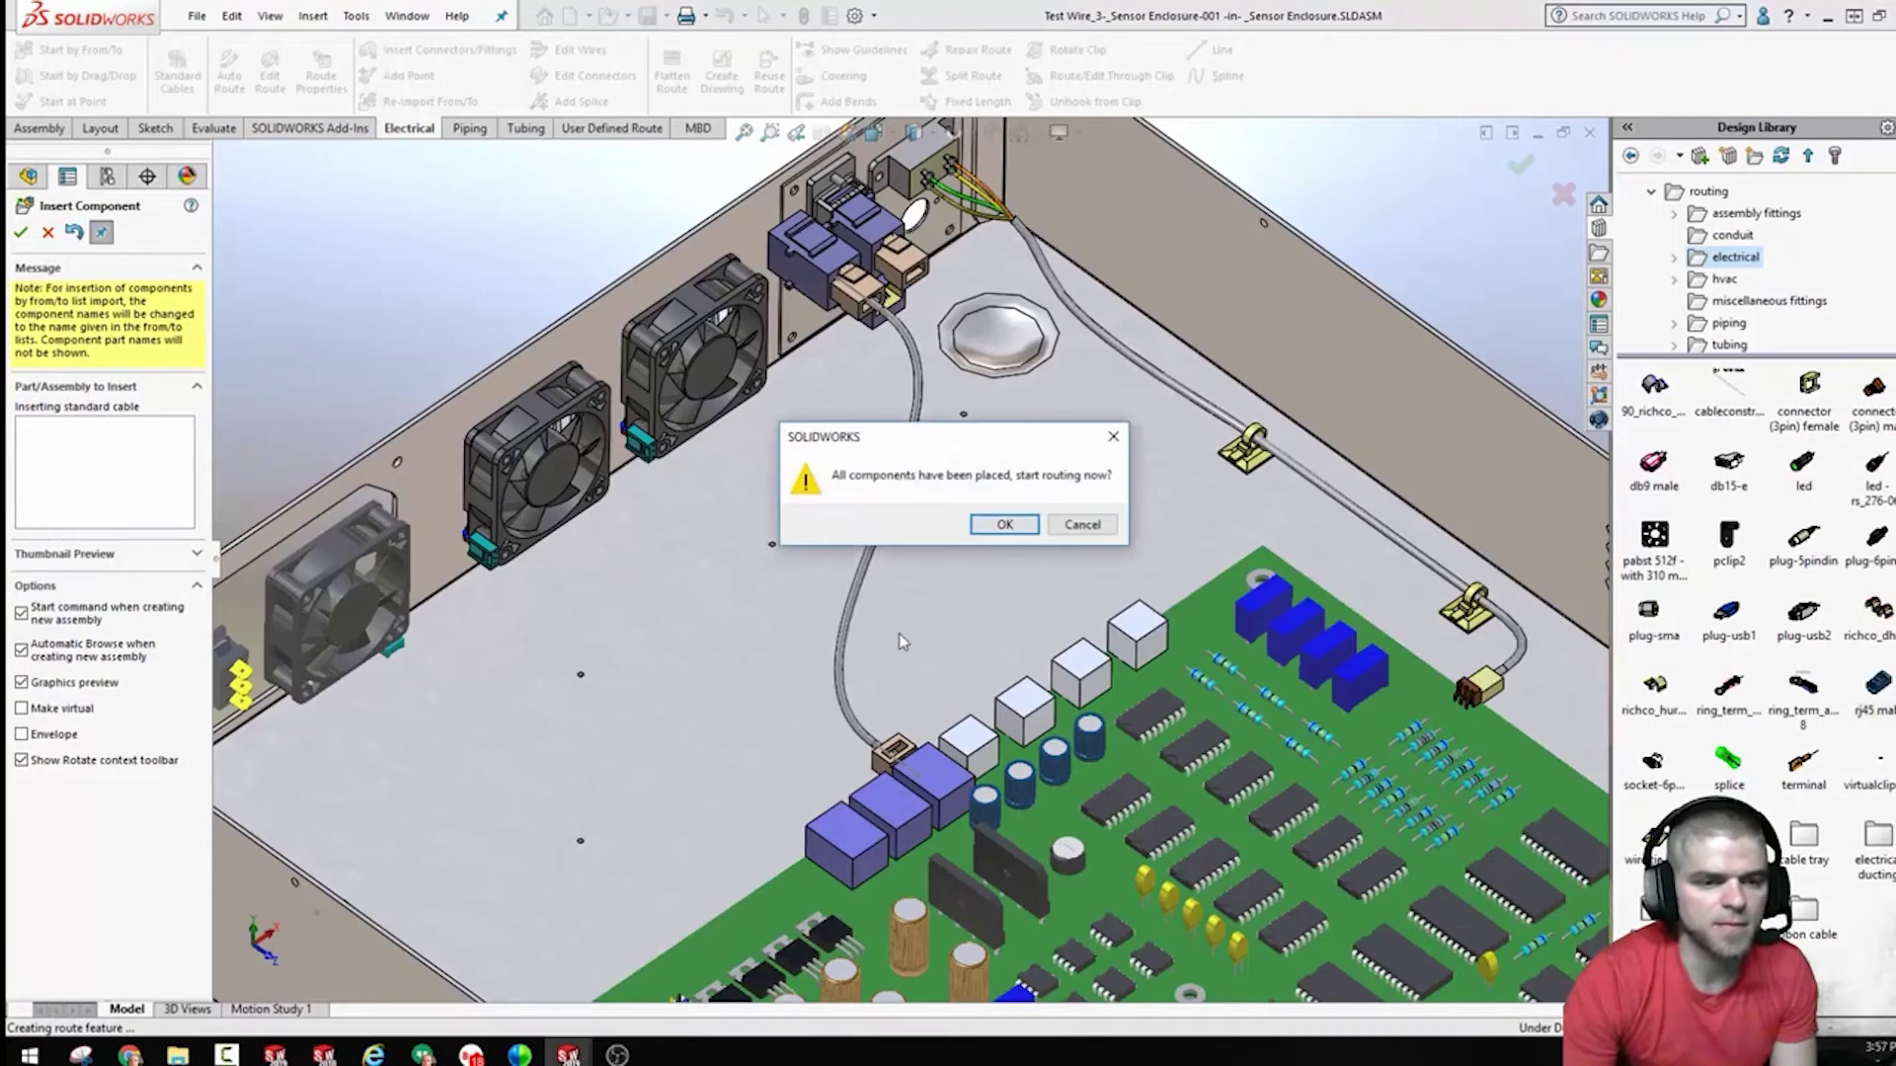
# Step: Start routing between the placed Test Wire connectors and accept the automatically created cable path without a fixed length
pyautogui.click(1003, 525)
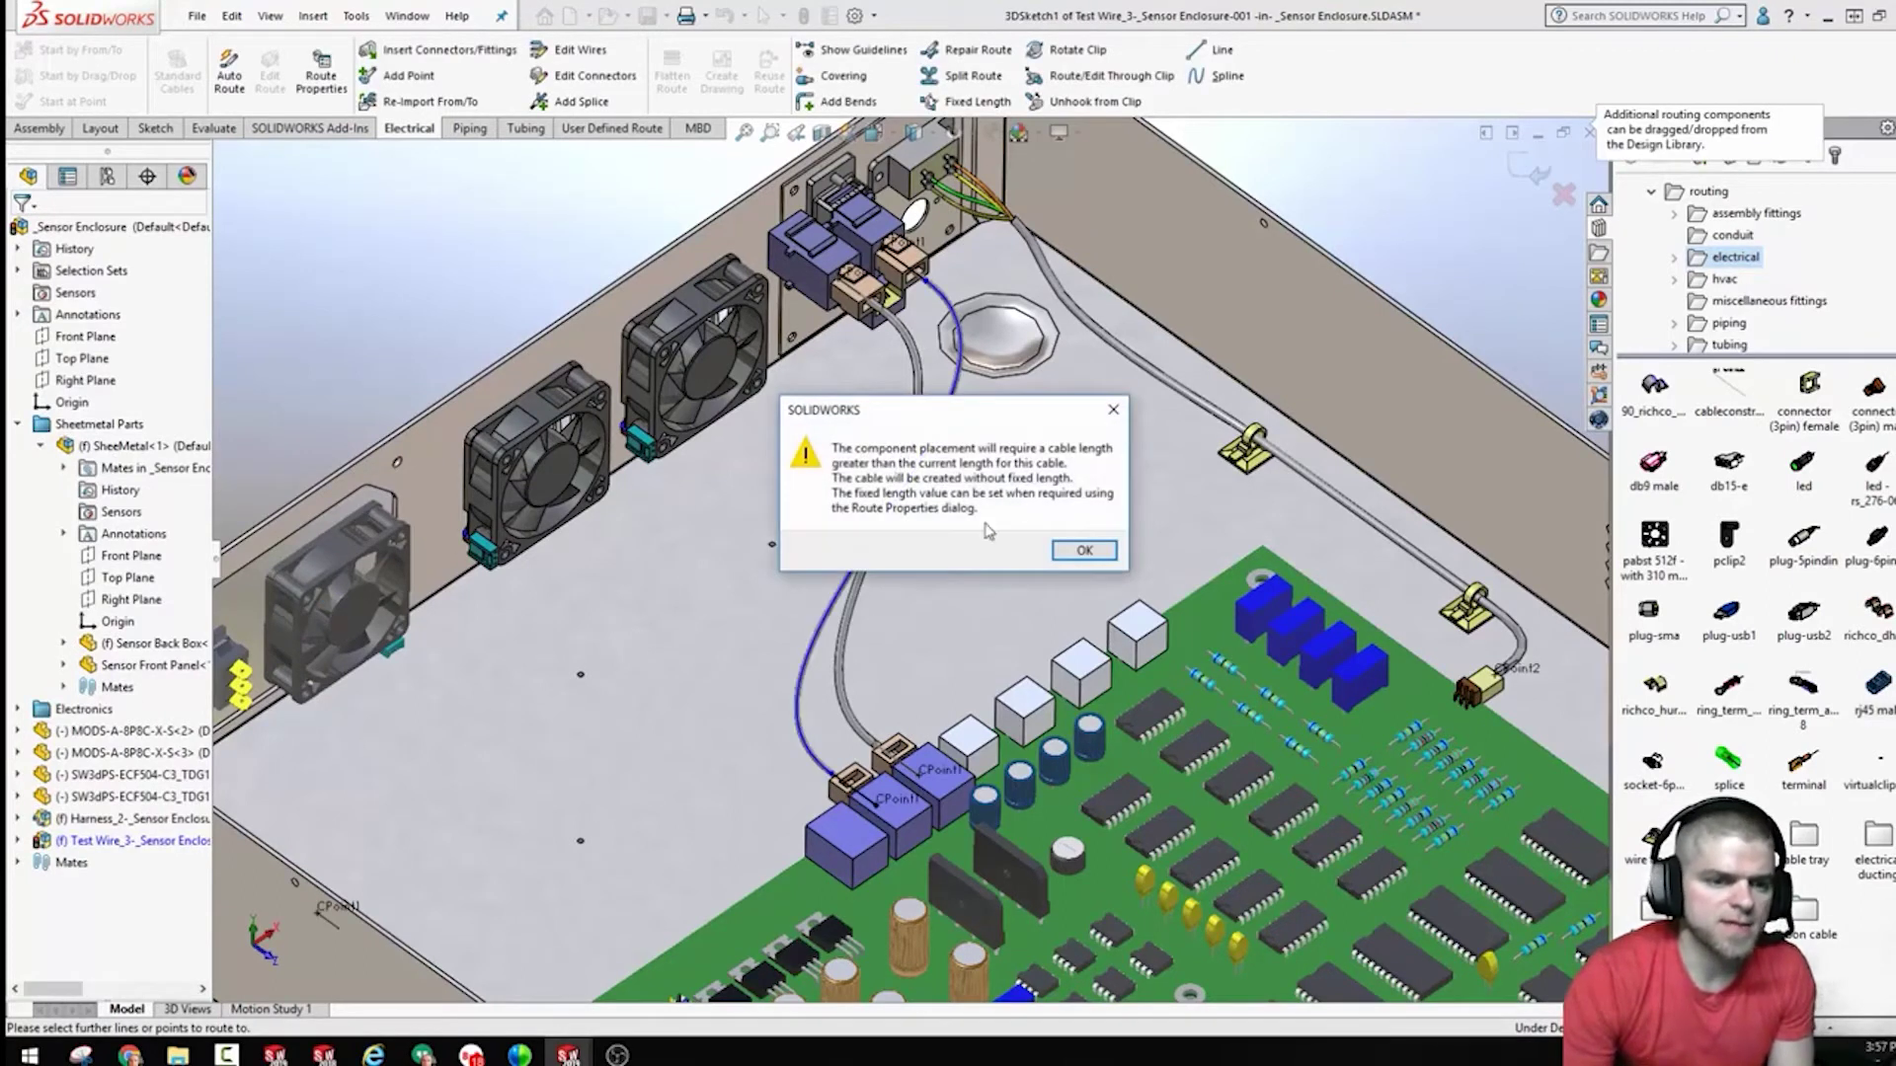
pyautogui.moveTo(1019, 425); pyautogui.dragTo(488, 415)
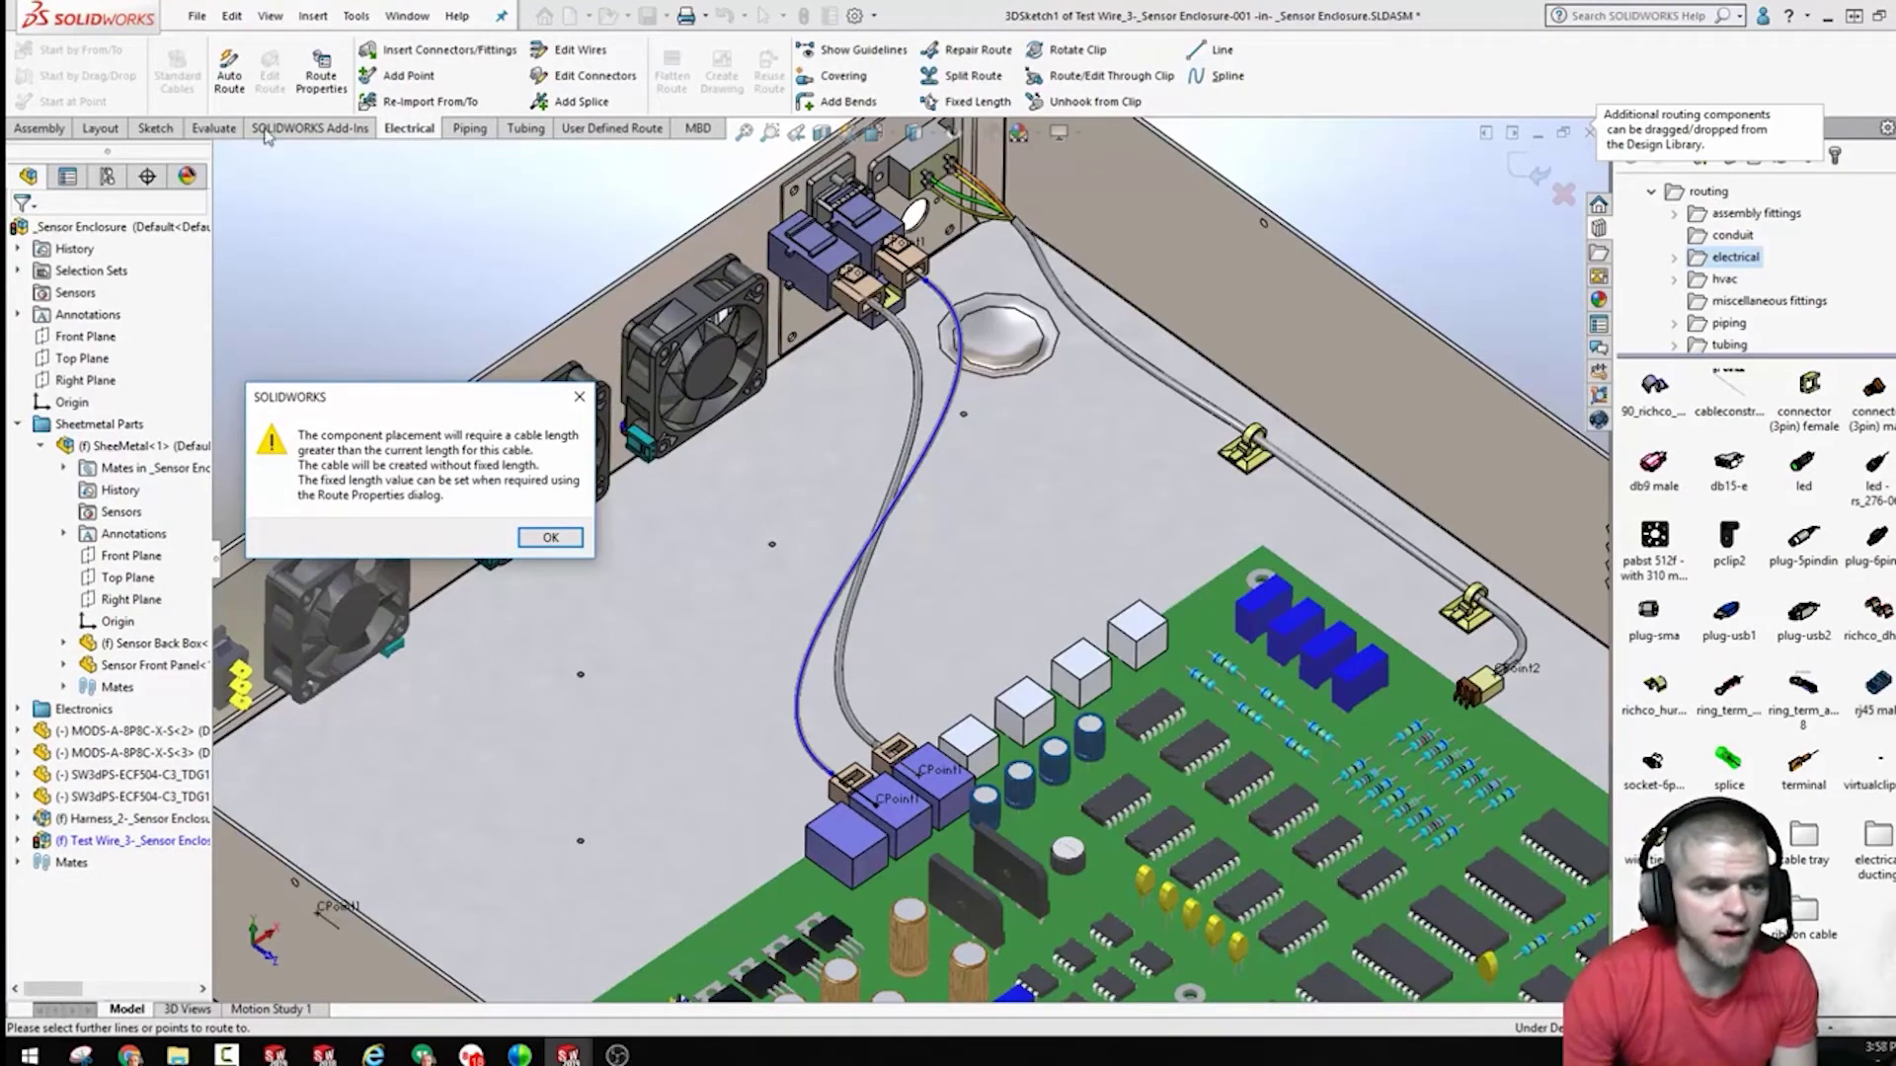
pyautogui.click(548, 537)
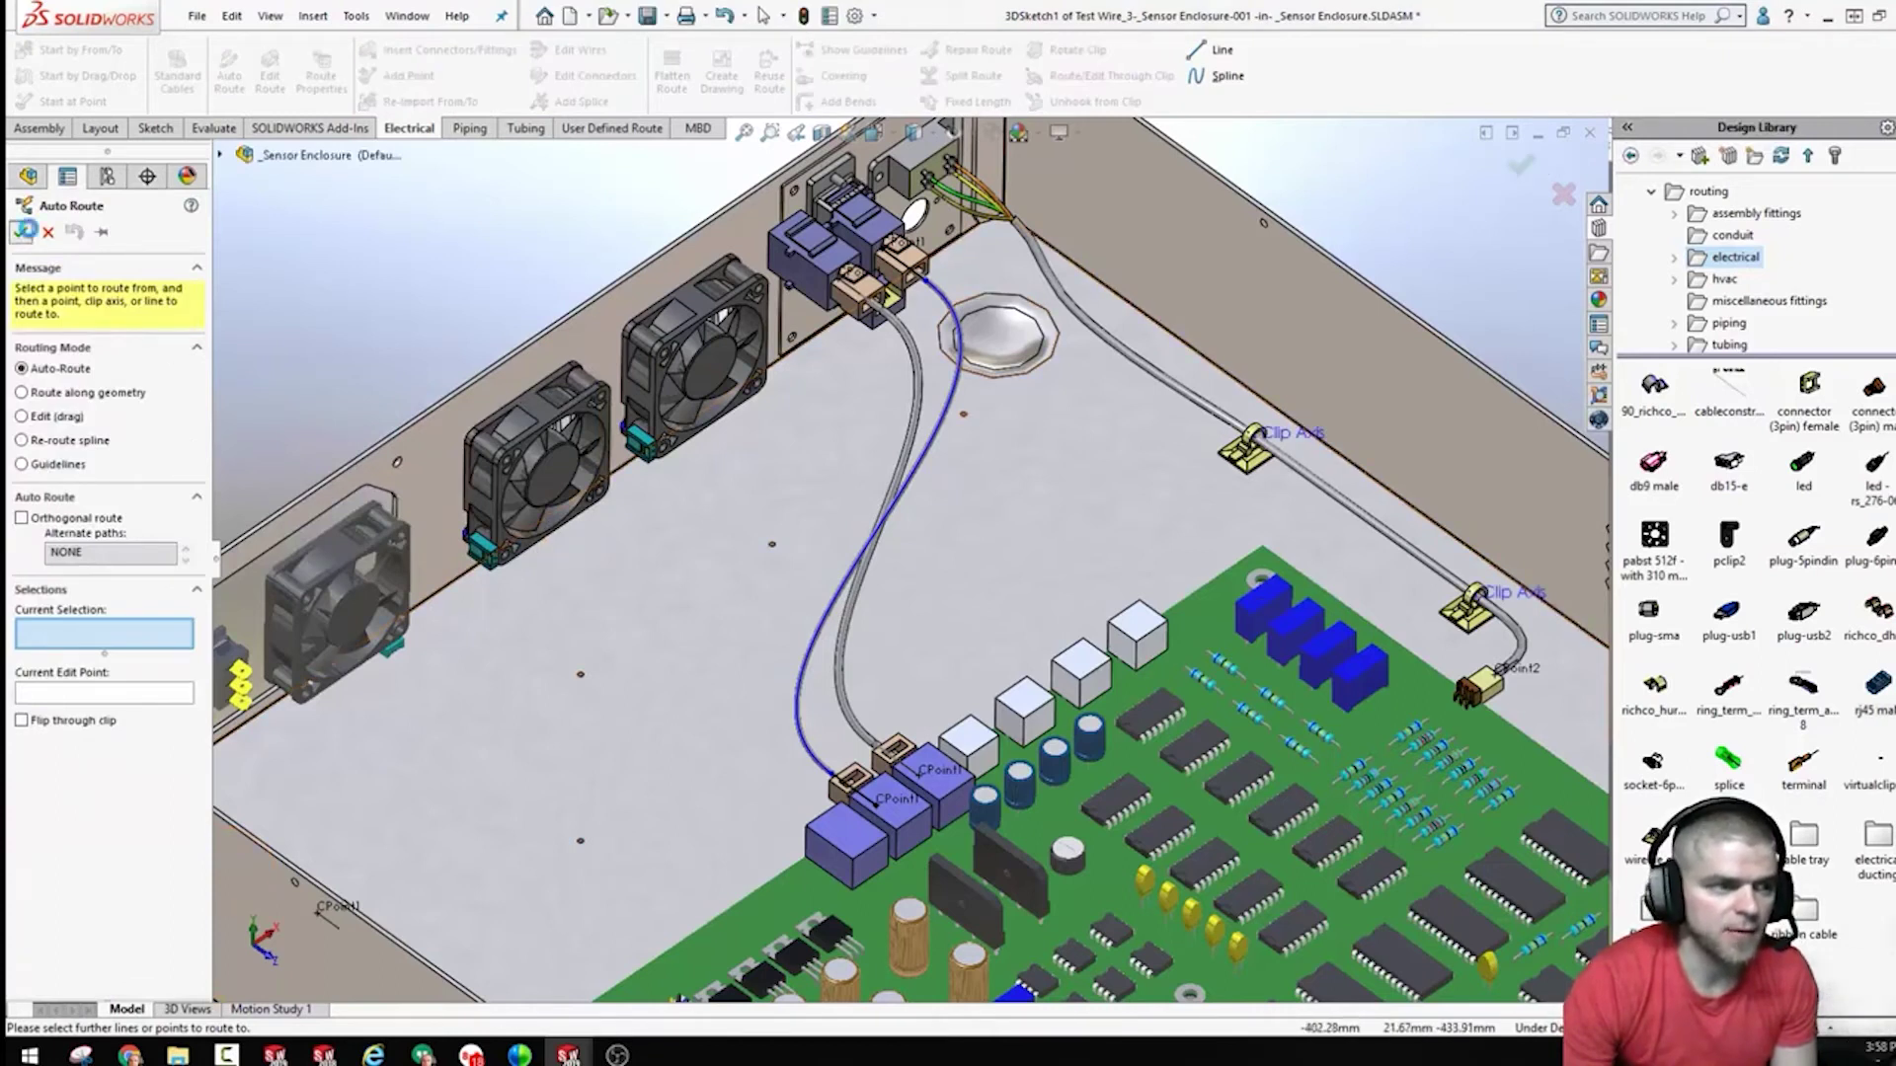
pyautogui.click(17, 233)
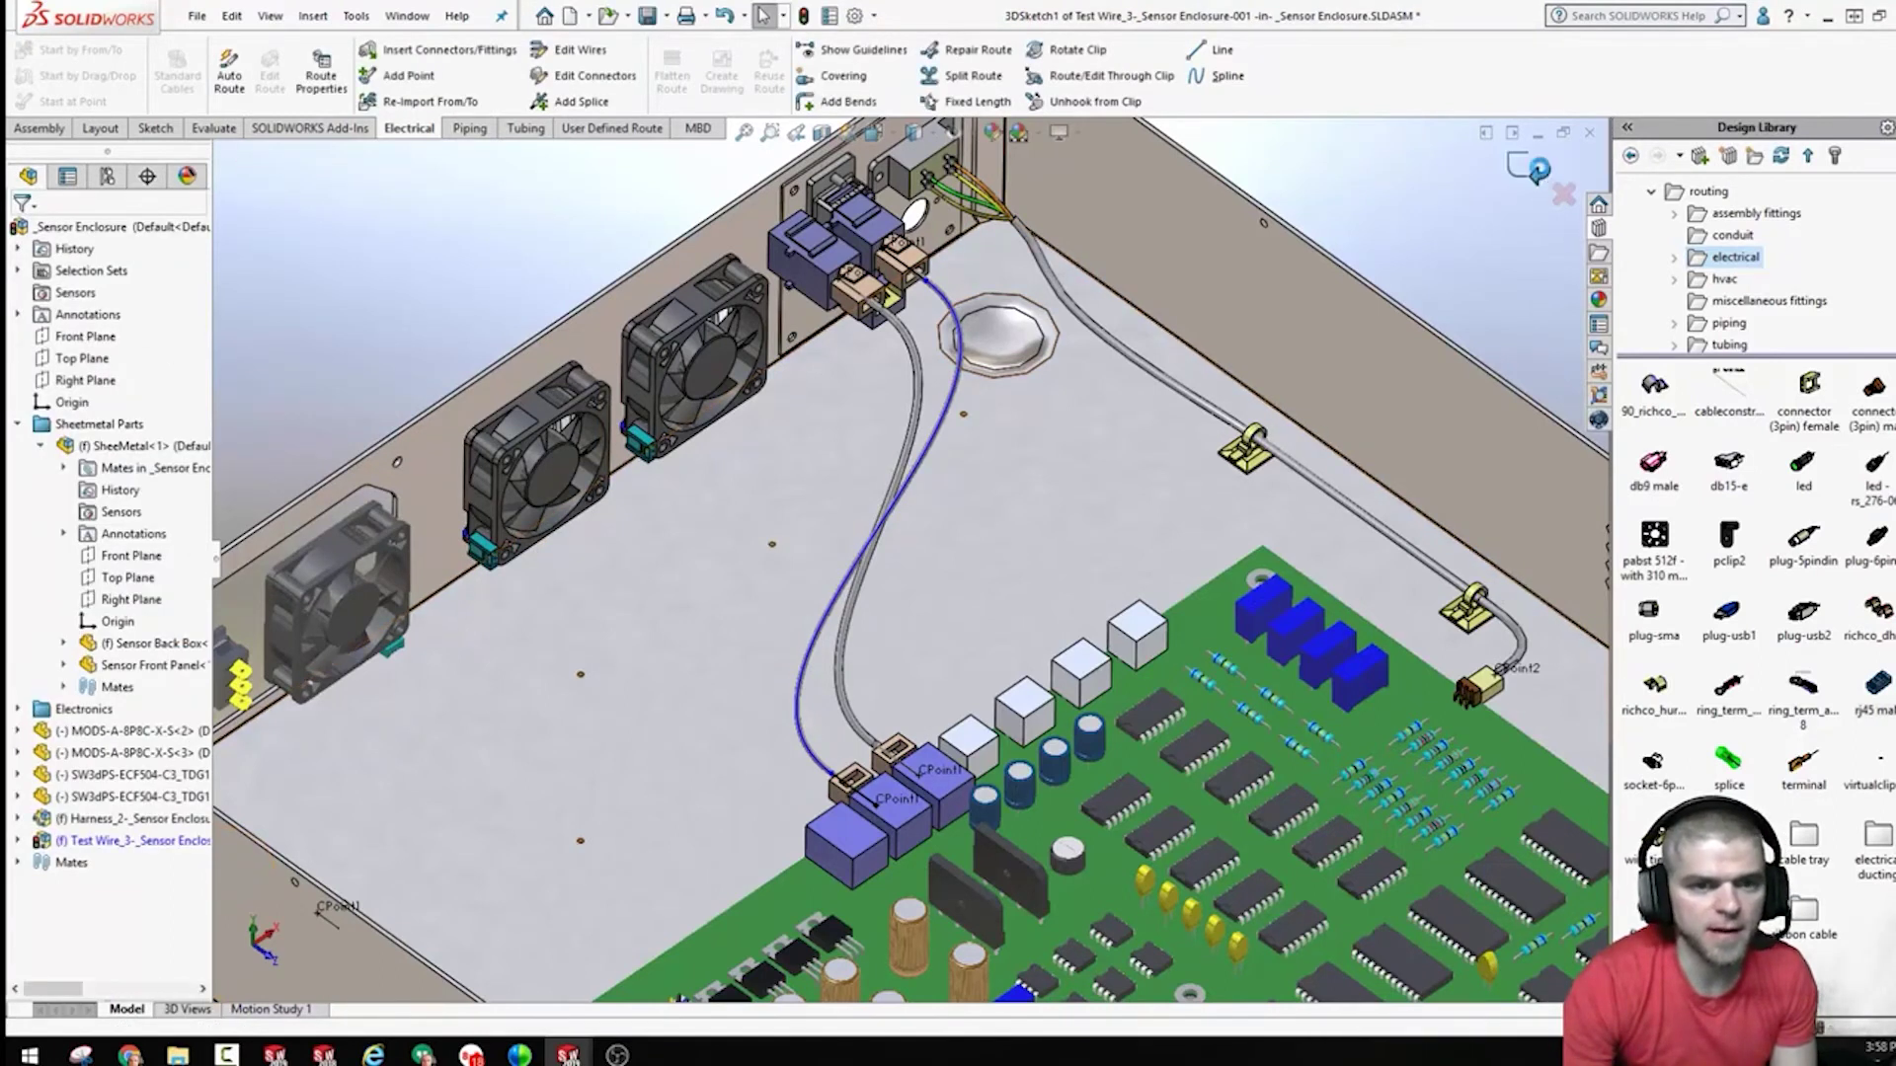
# Step: Finish the Test Wire route sketch and check the cable's arc length before returning to the top-level assembly
pyautogui.click(1536, 170)
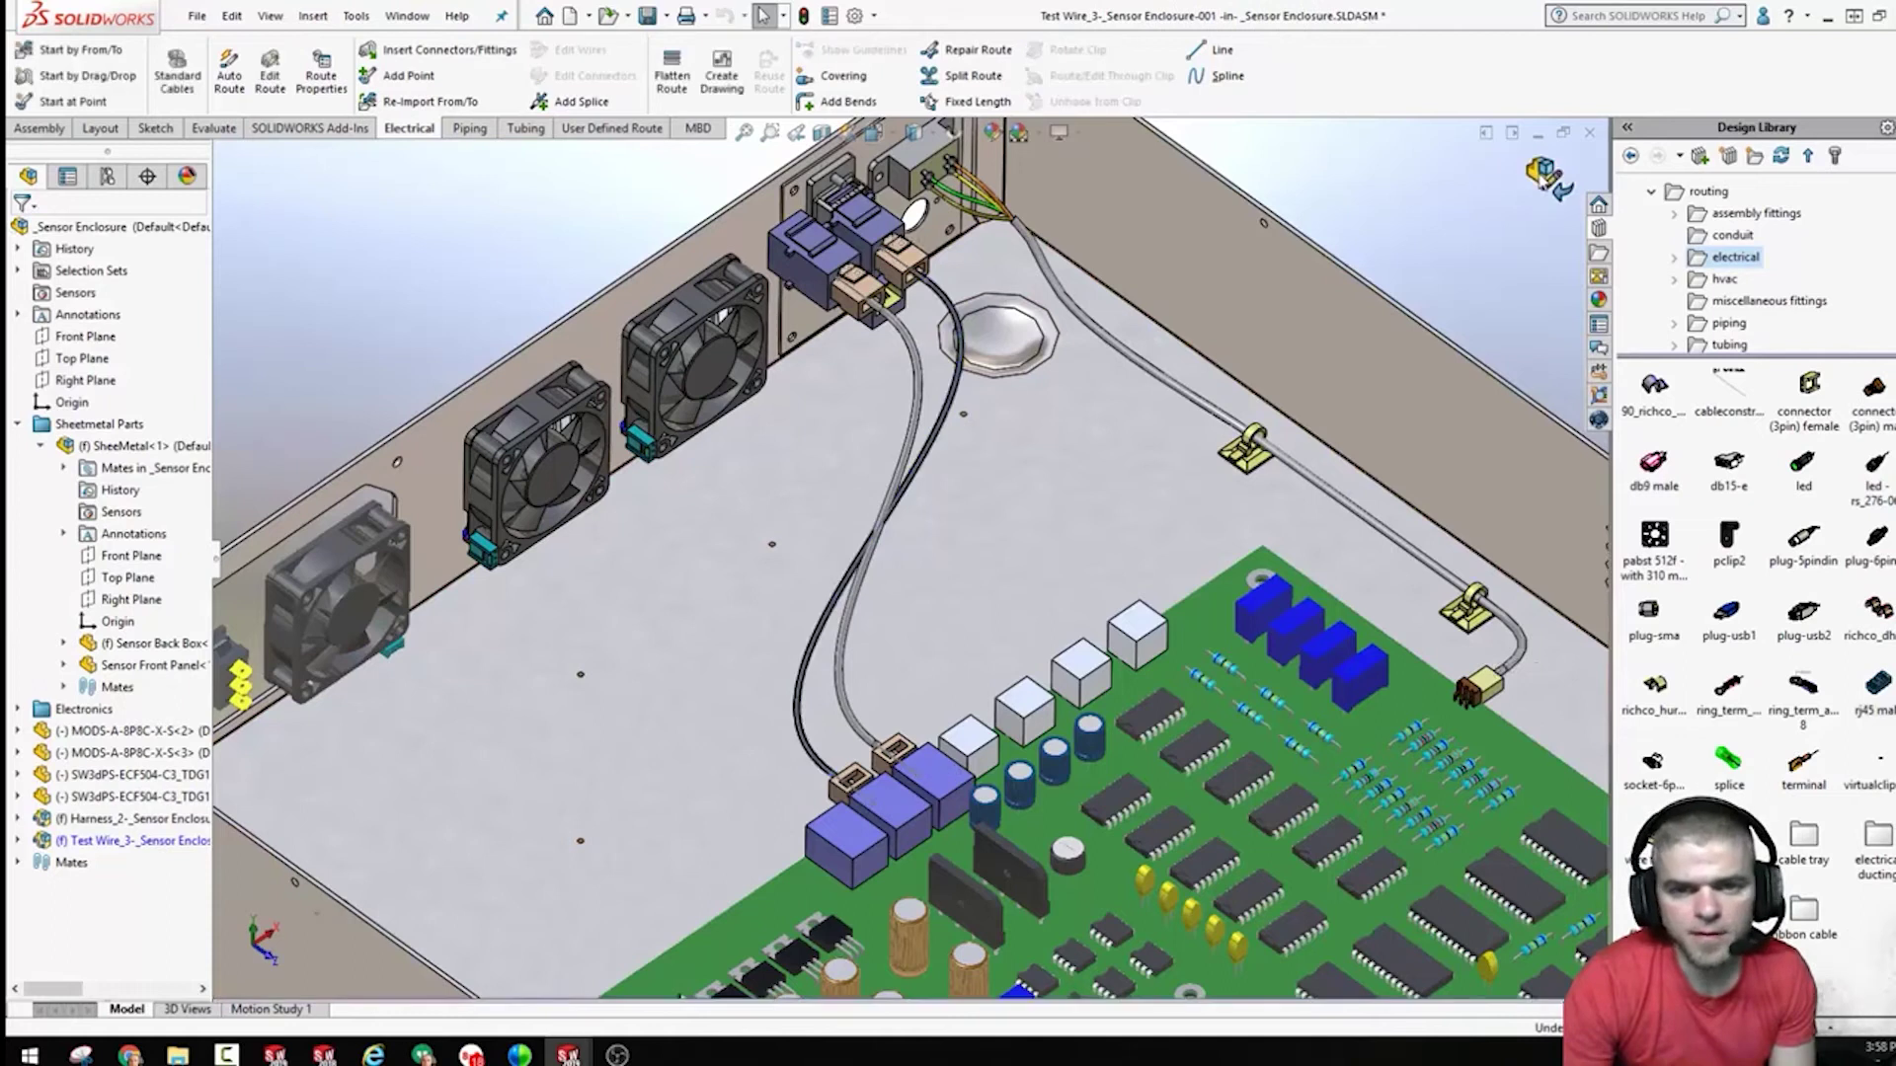
pyautogui.click(949, 398)
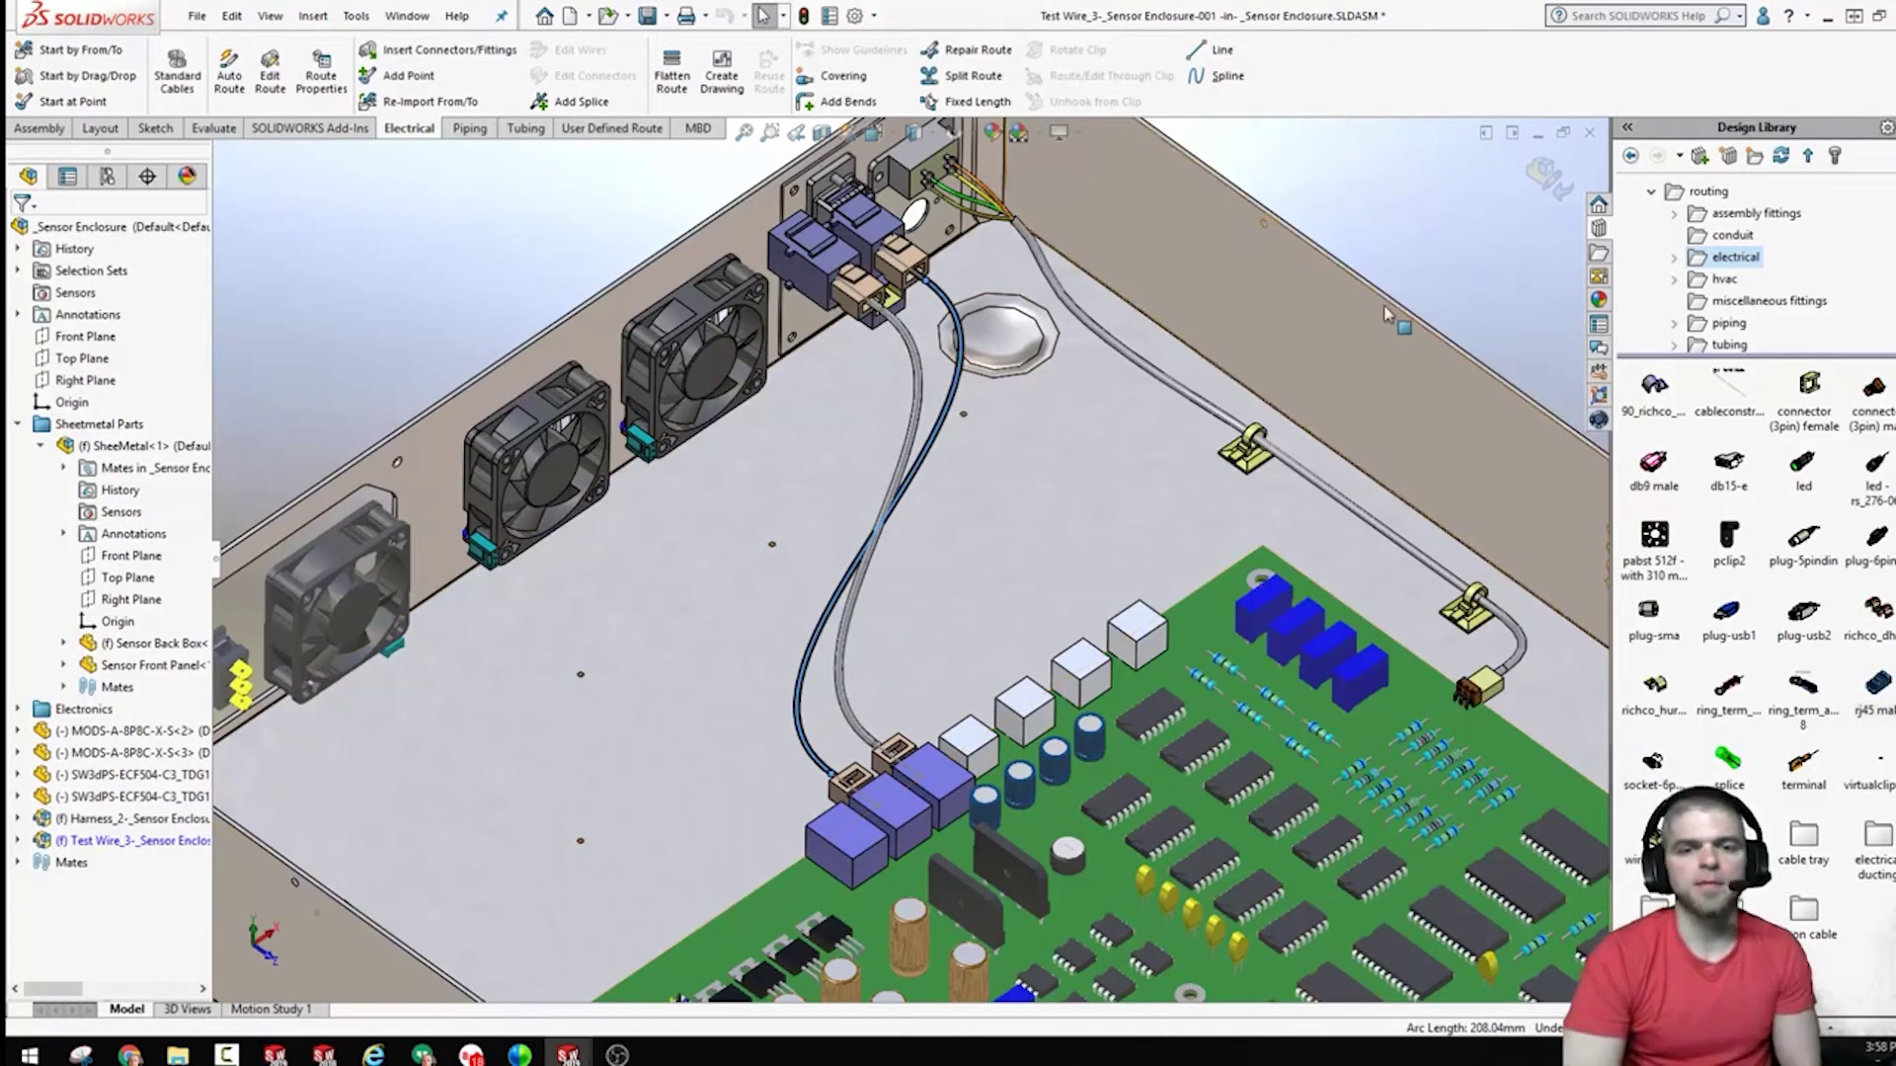
pyautogui.click(1552, 180)
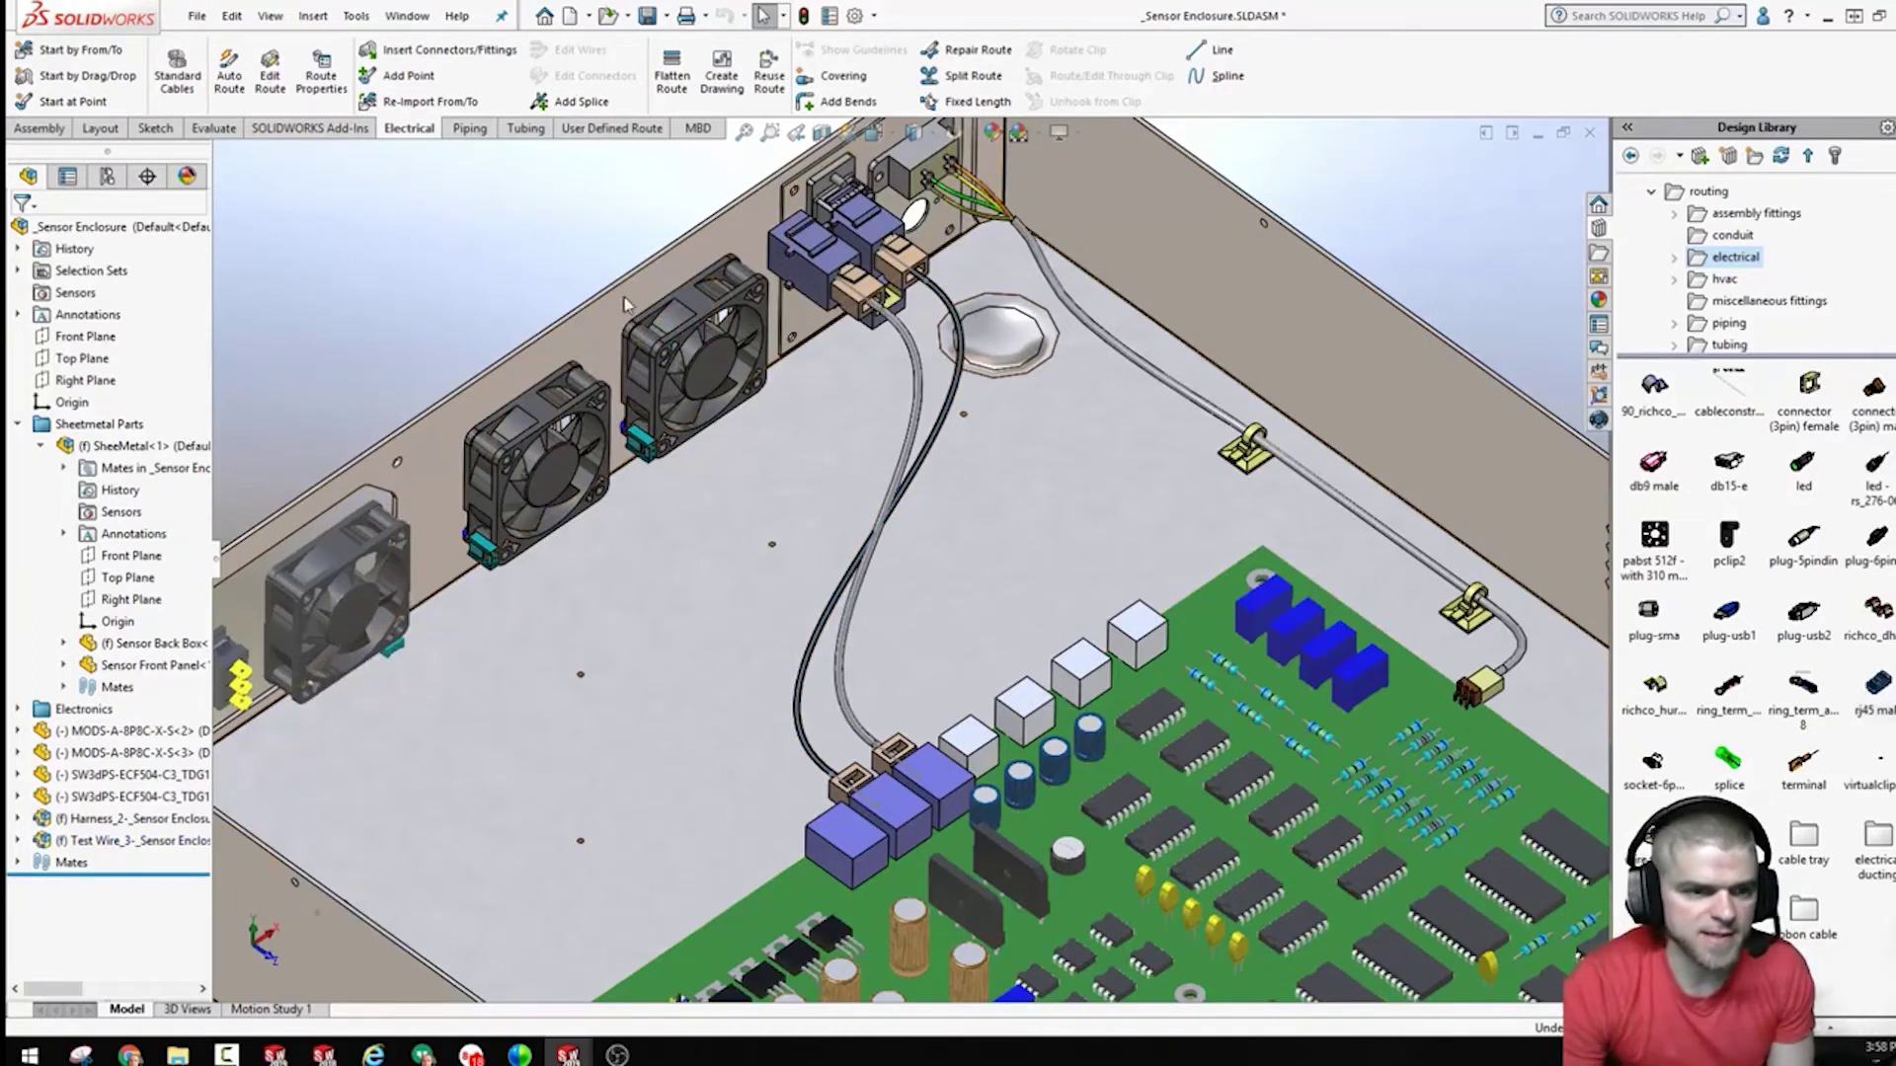
# Step: Start Reuse Route and load Harness_2-_Sensor Enclosure-002.sldasm from the Funtech2019 Routes folder, maintaining the route segment length
pyautogui.scroll(1, 626, 300)
pyautogui.scroll(-1, 926, 399)
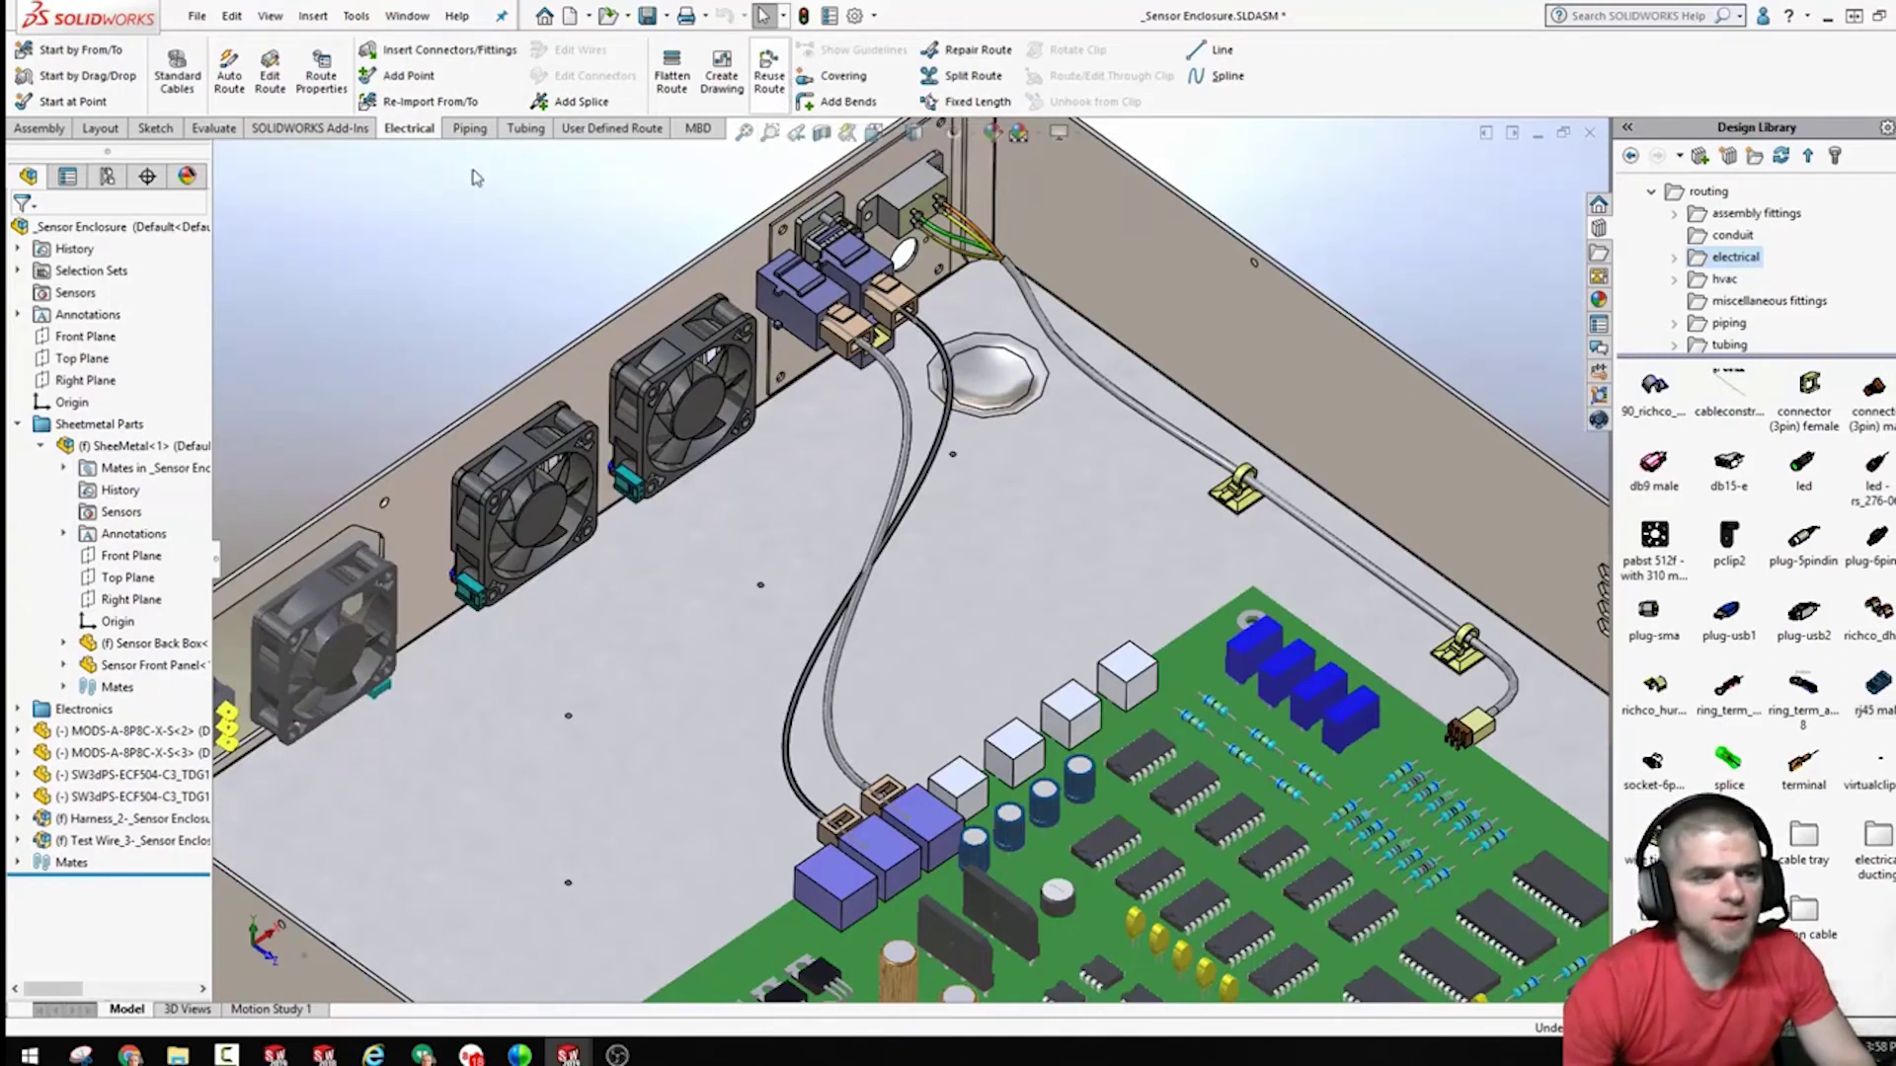
pyautogui.click(783, 95)
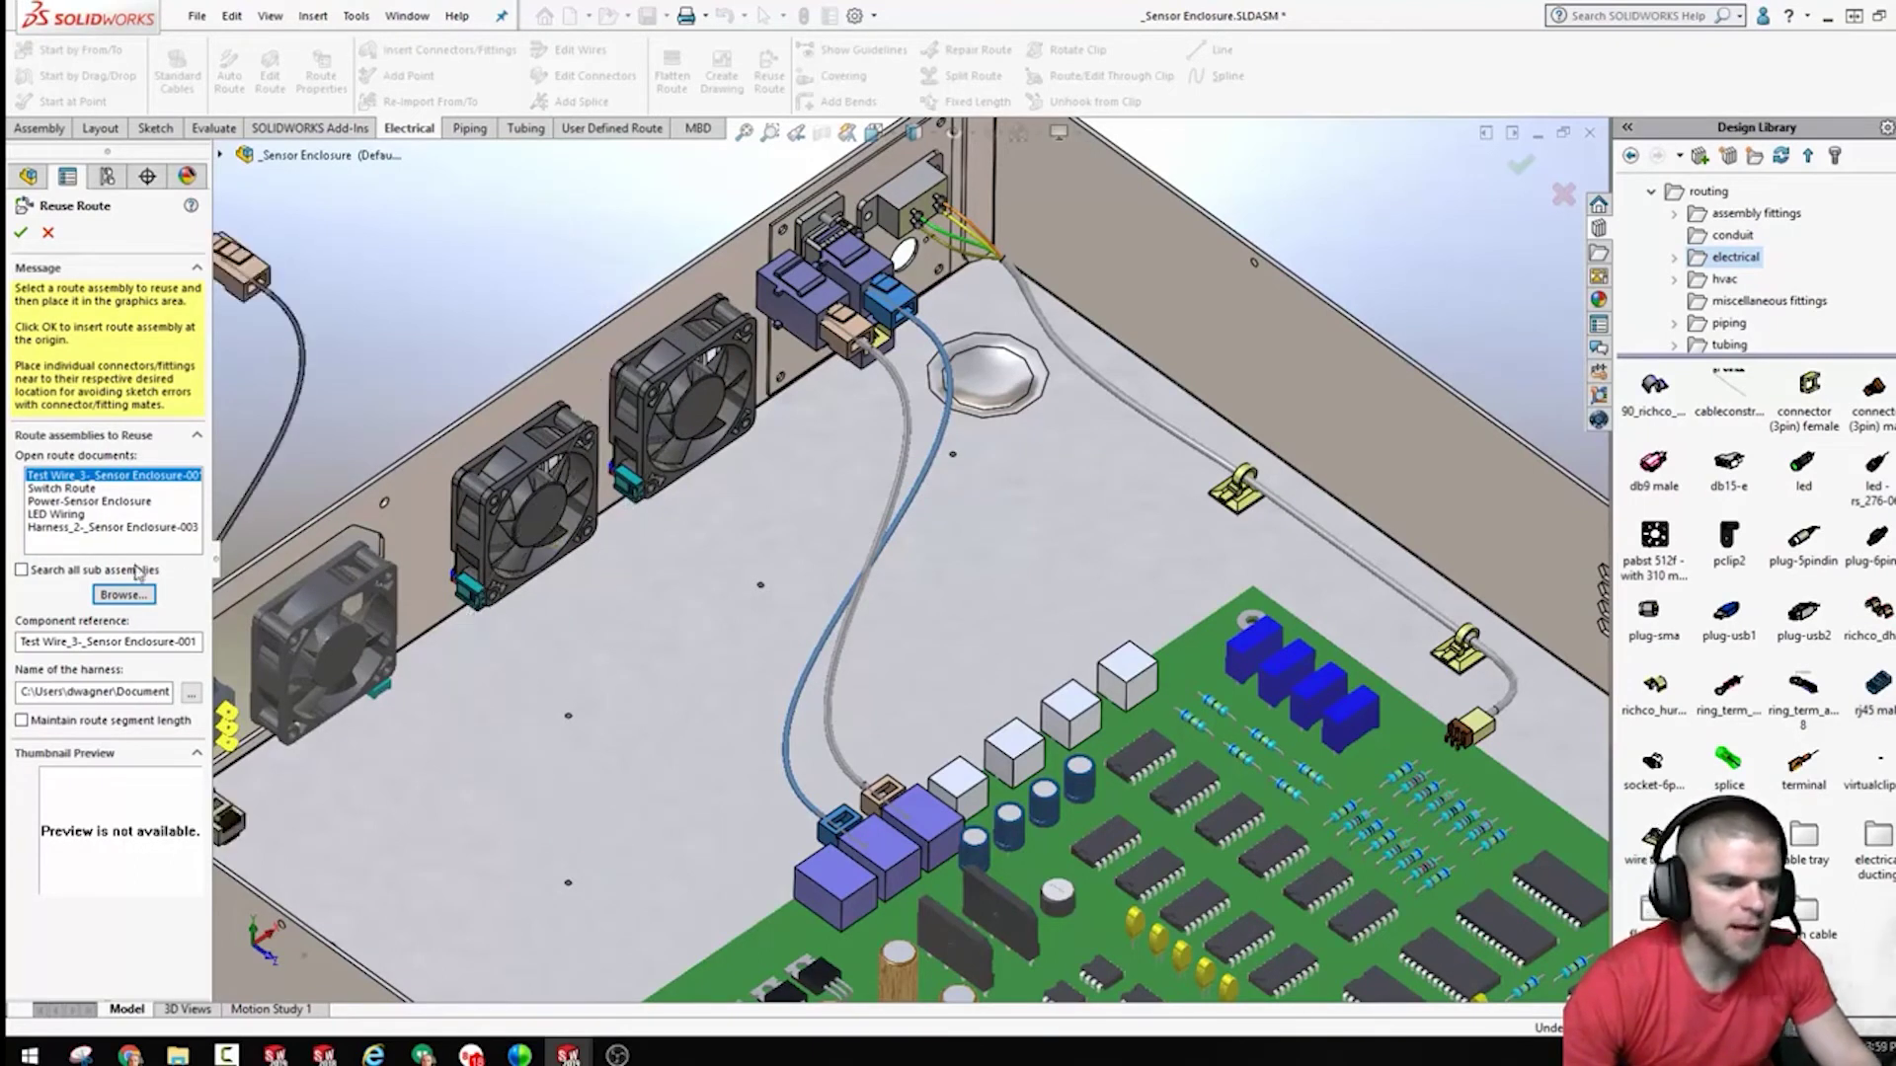
pyautogui.click(124, 596)
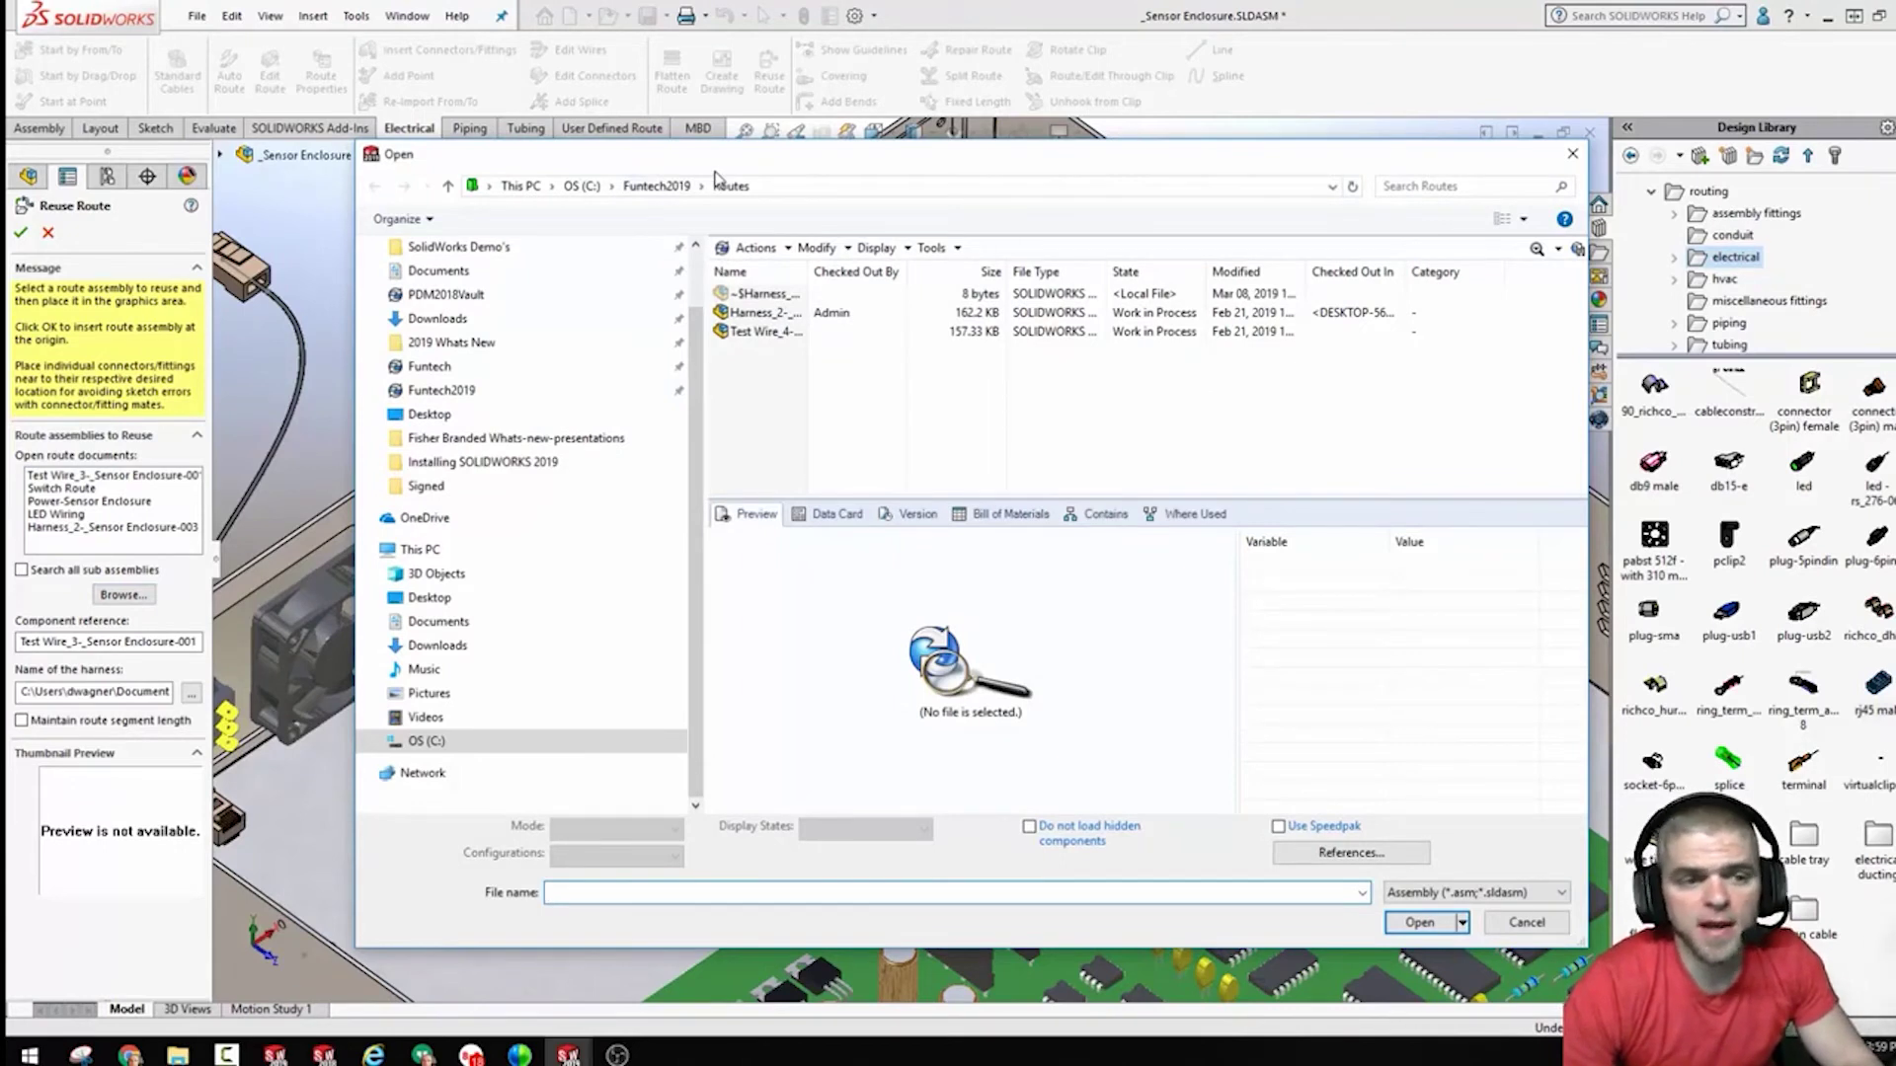
pyautogui.click(762, 312)
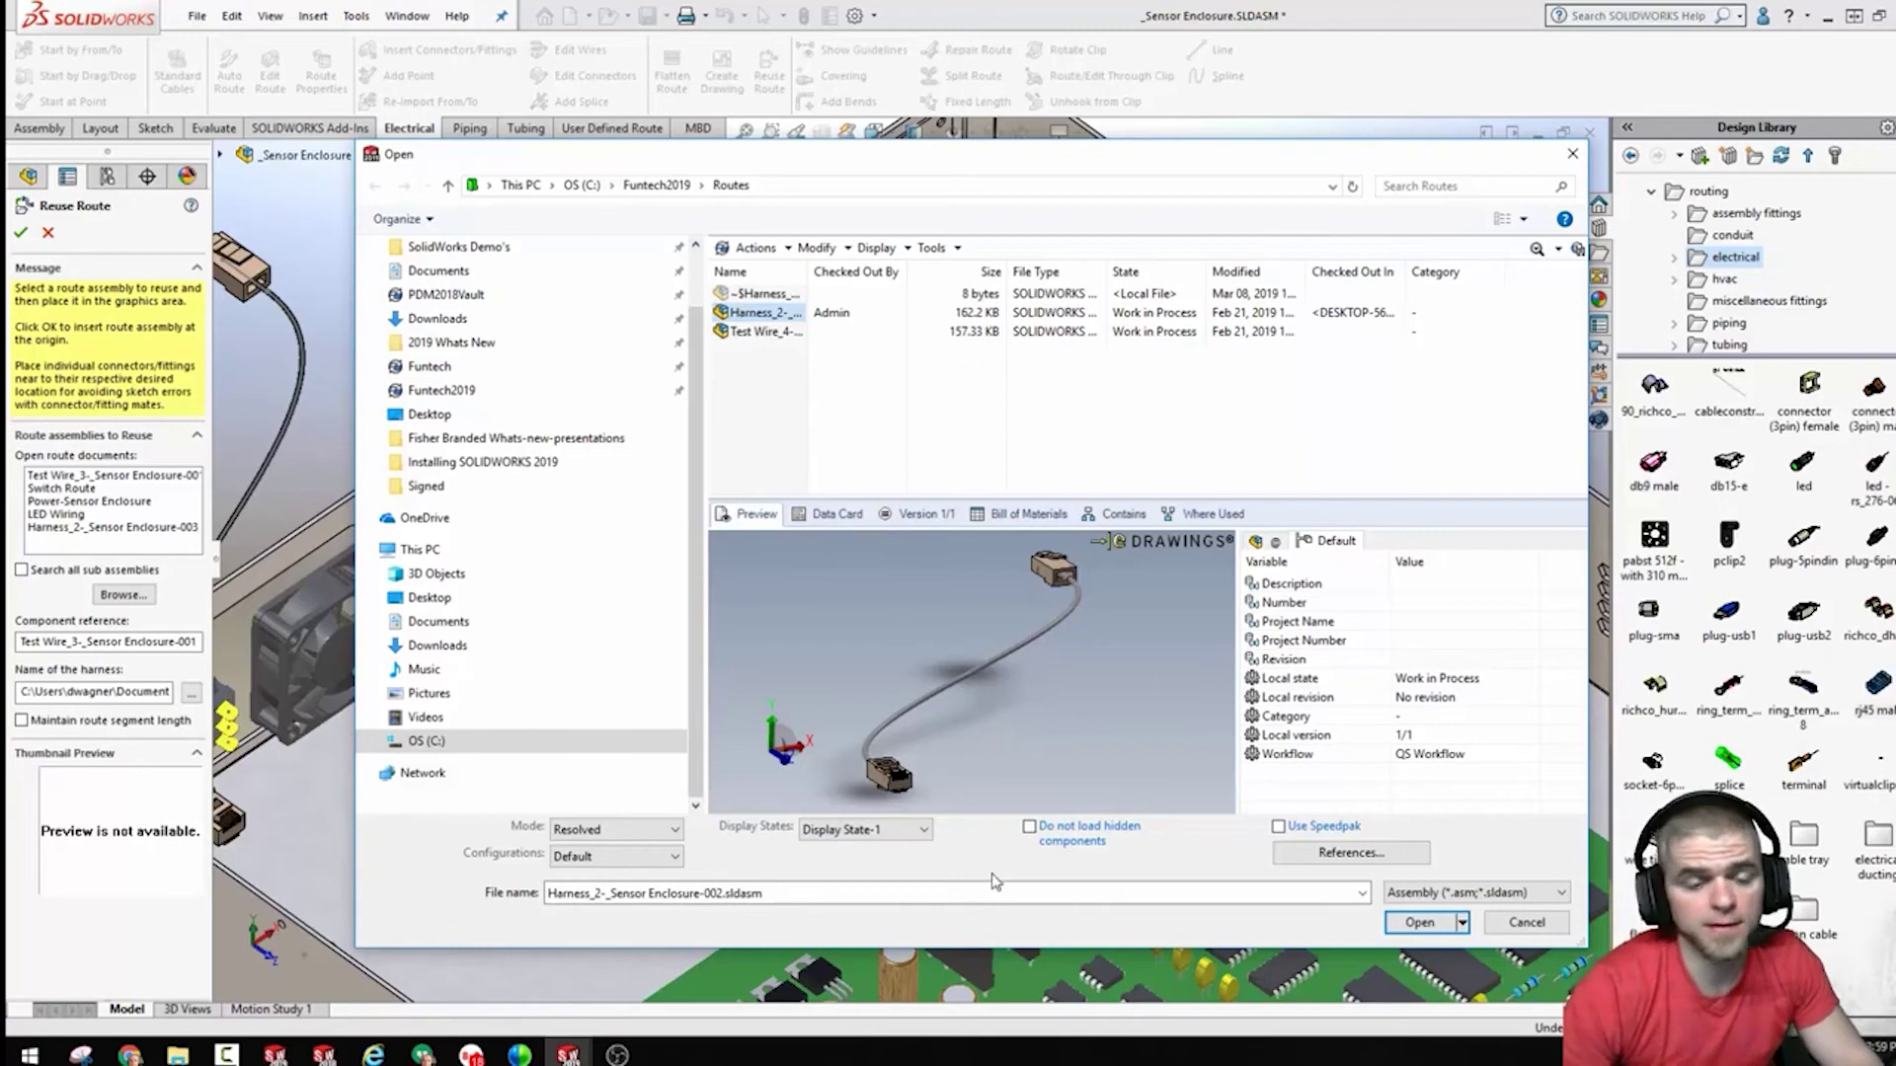
pyautogui.click(1421, 922)
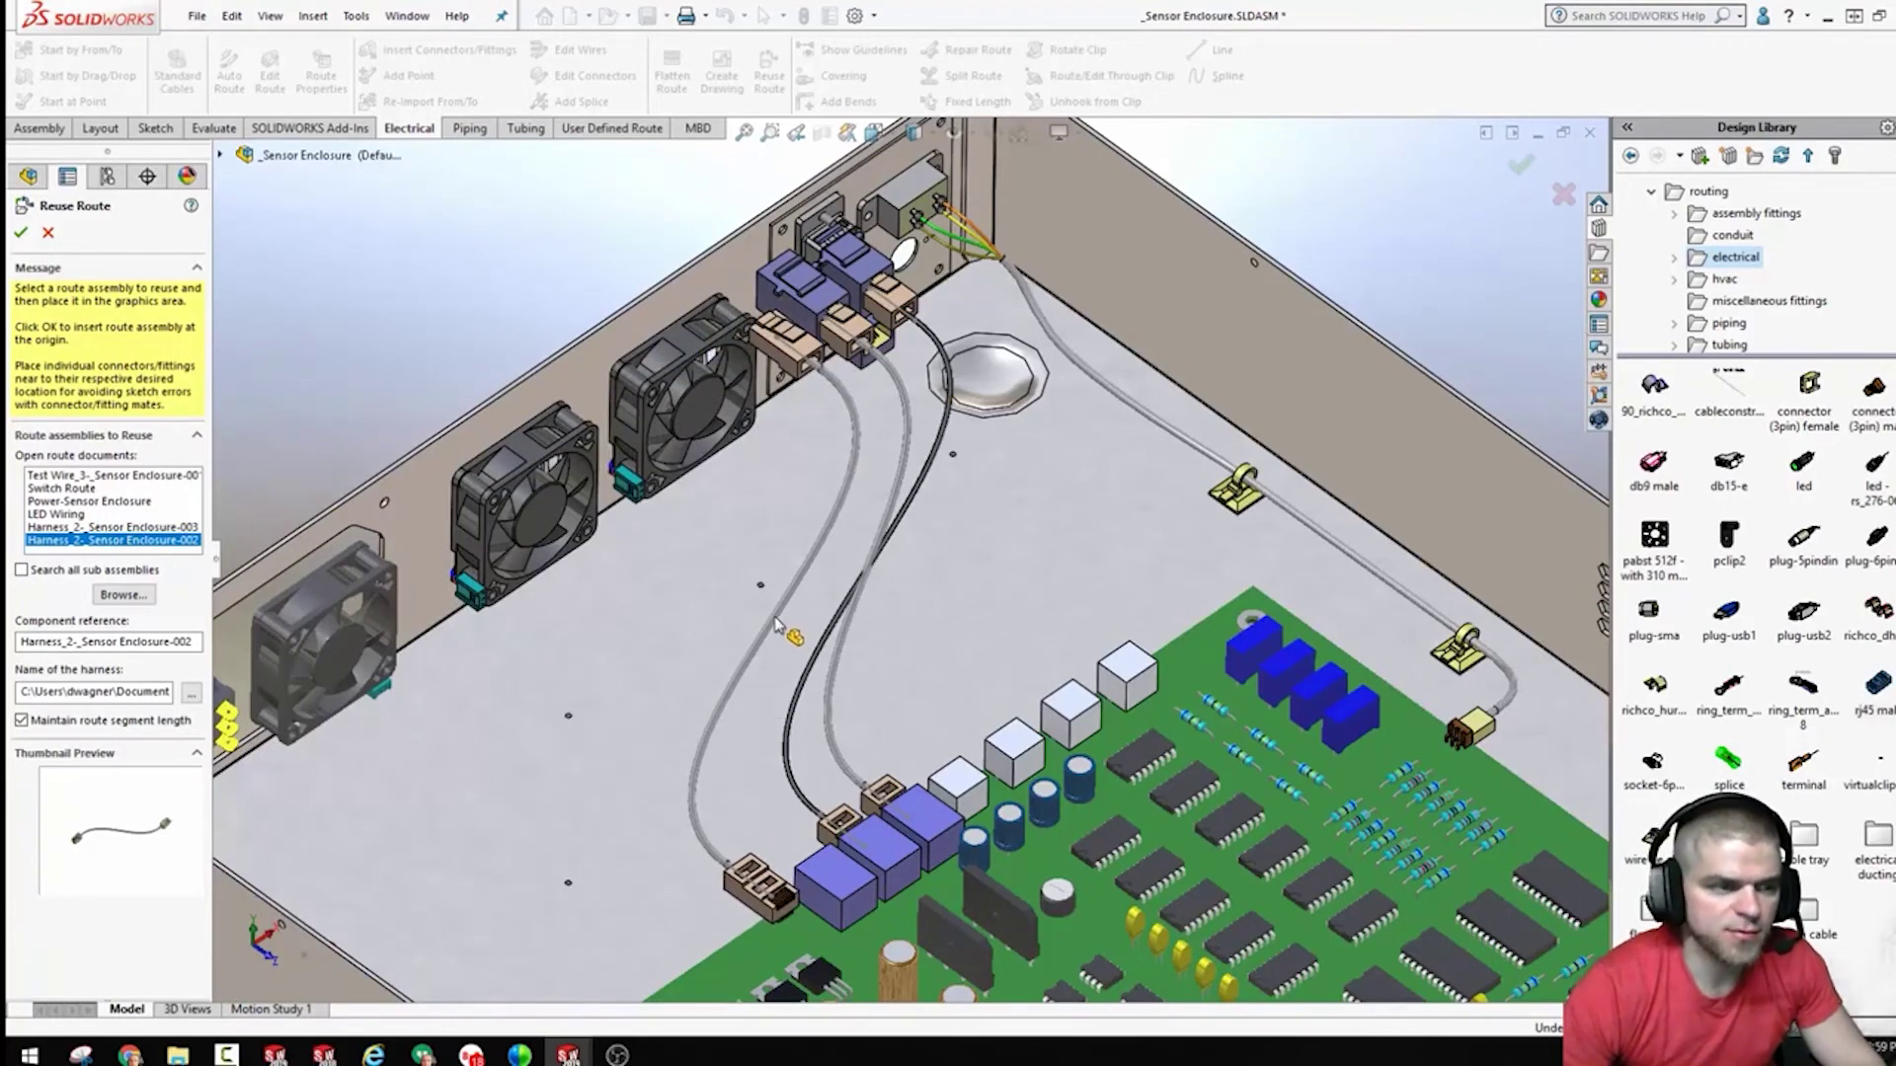
# Step: Place the reused harness with its RJ45 connectors in the free lower rear-panel jack and the board's remaining purple jack, and exit route editing
pyautogui.click(774, 614)
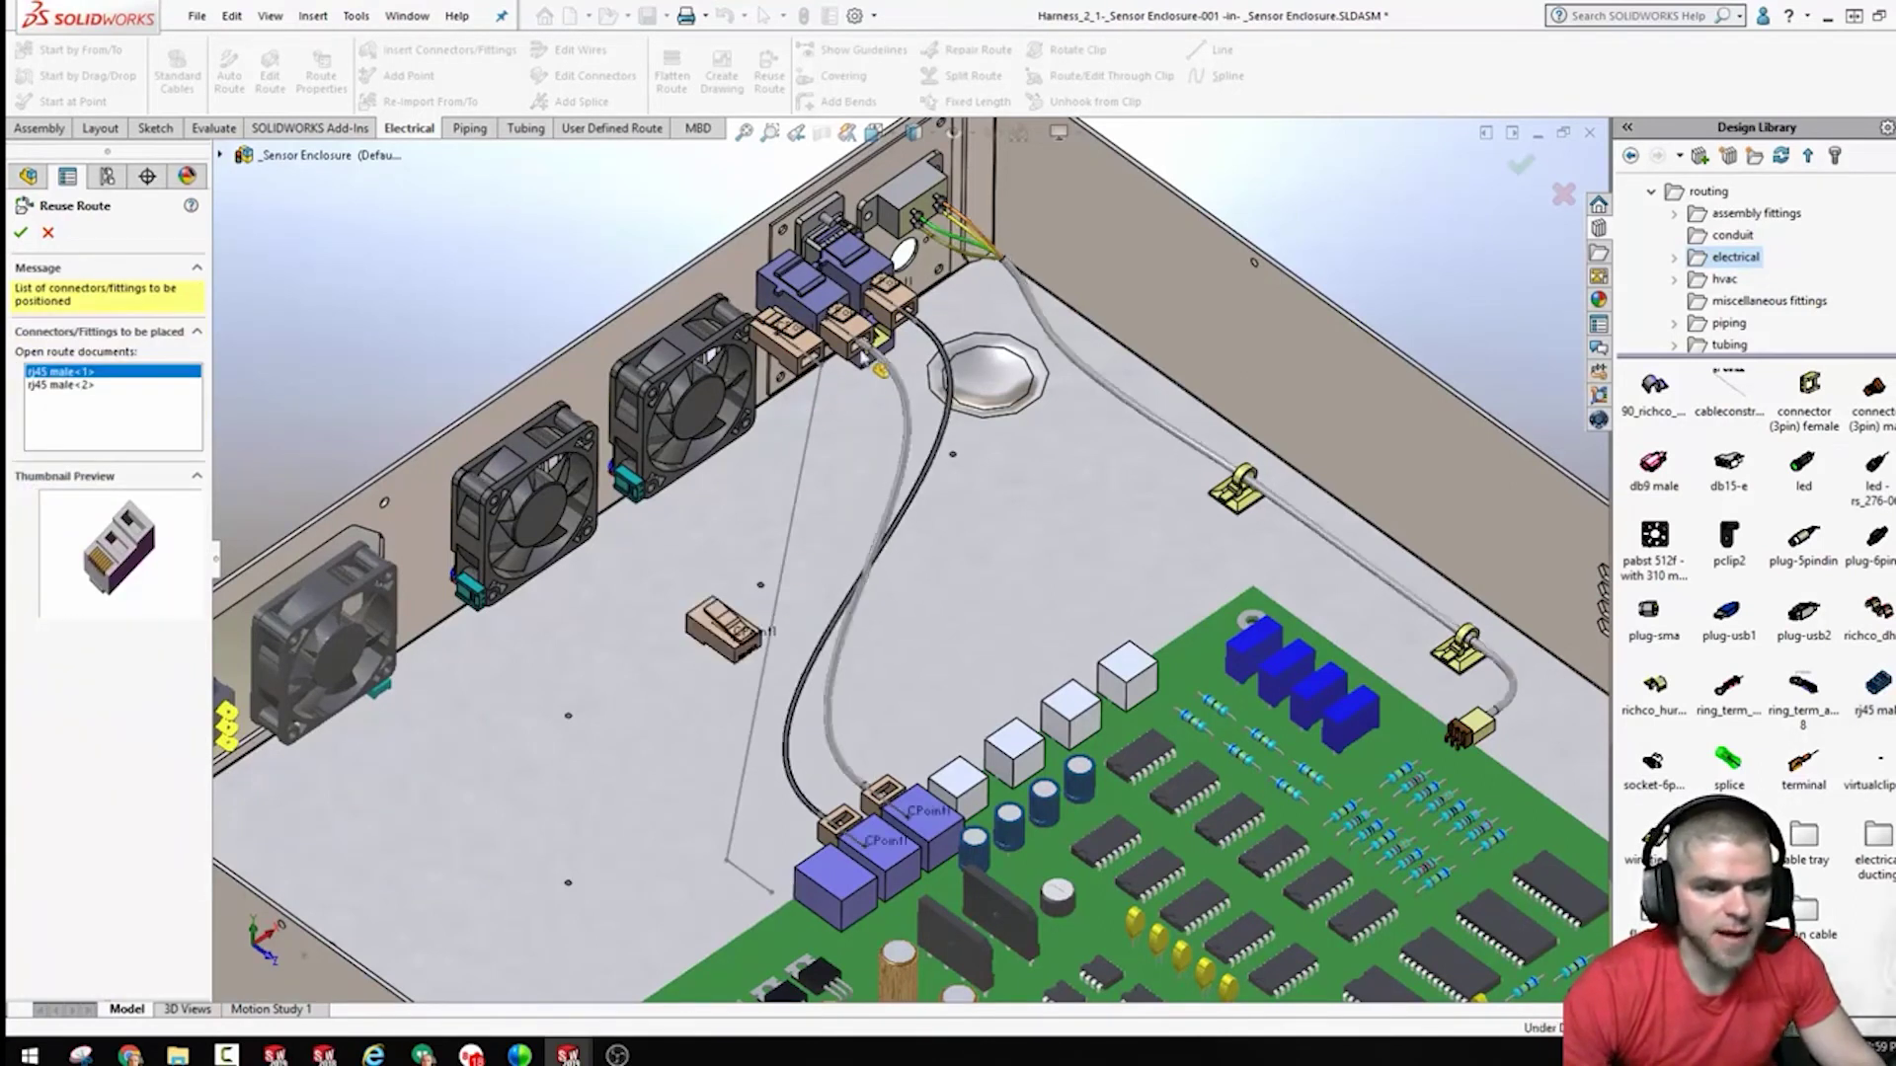
pyautogui.click(894, 350)
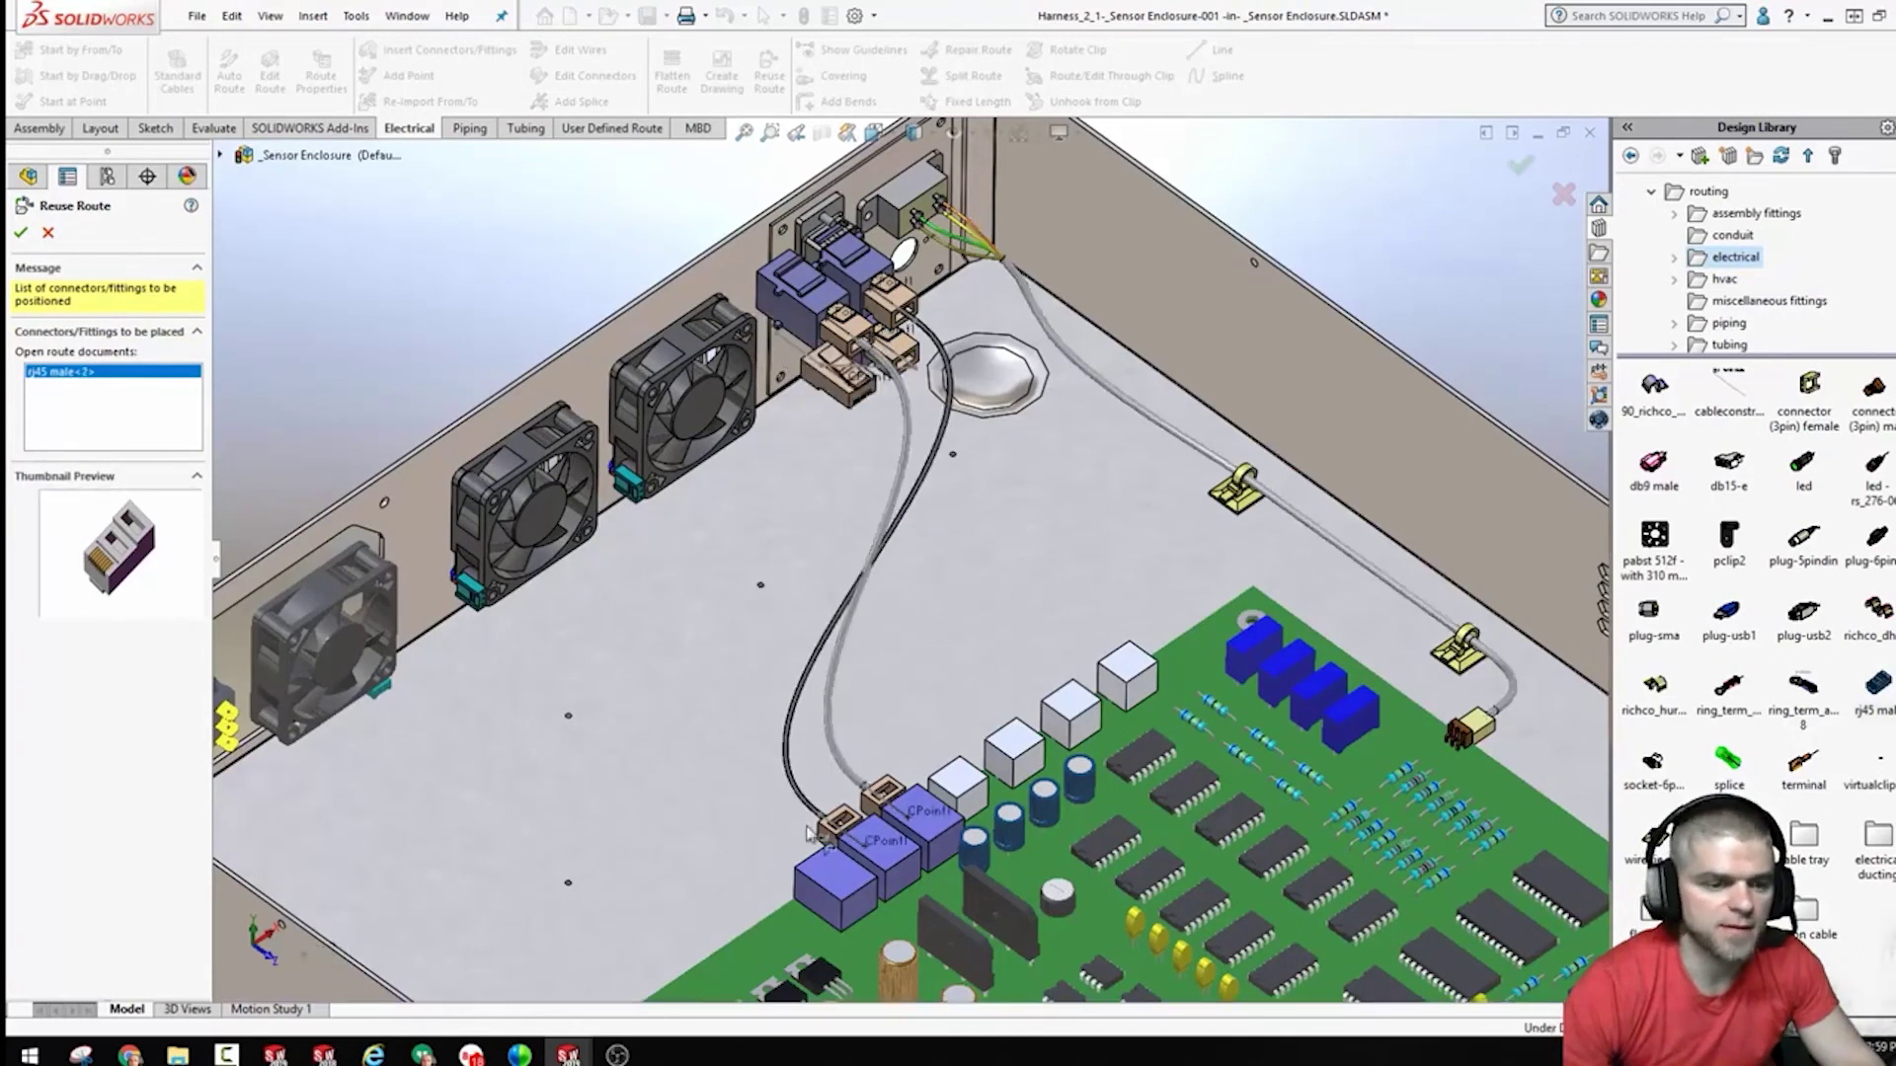
pyautogui.click(819, 870)
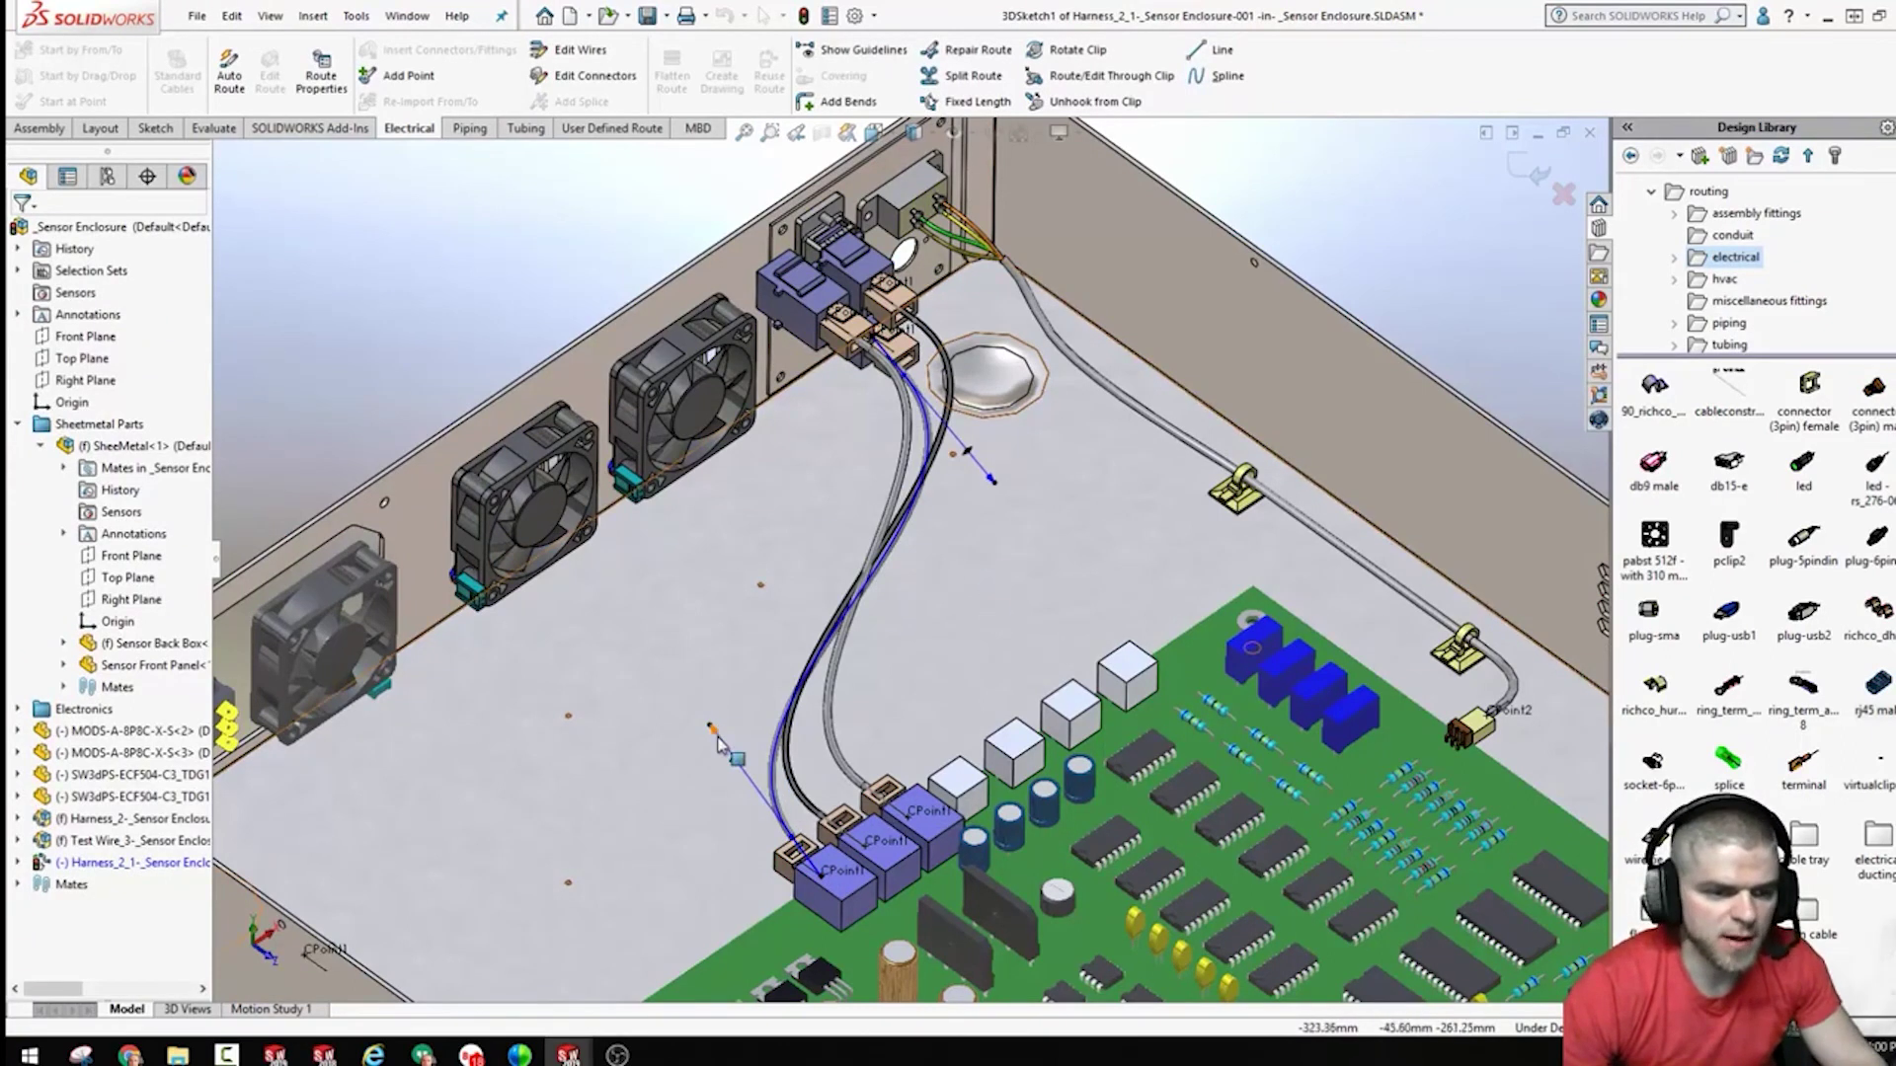
pyautogui.click(1529, 169)
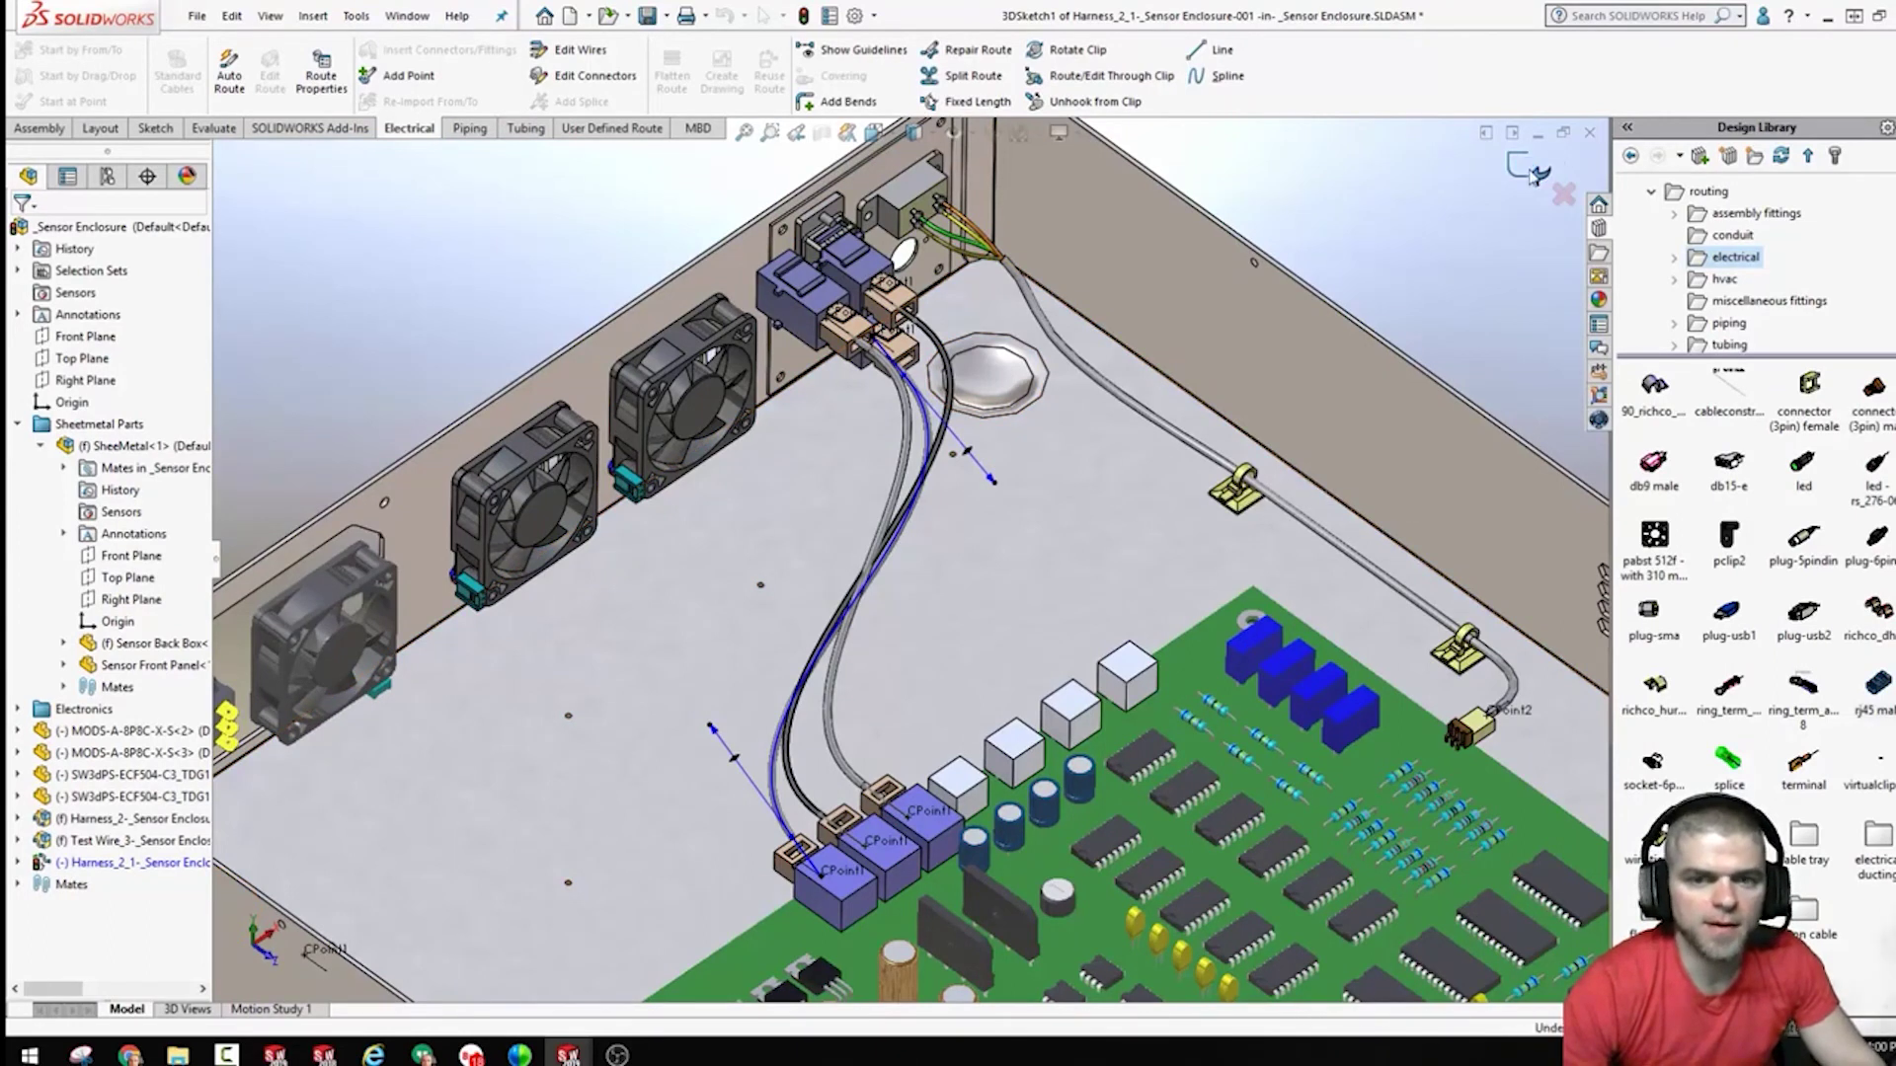
pyautogui.click(1544, 177)
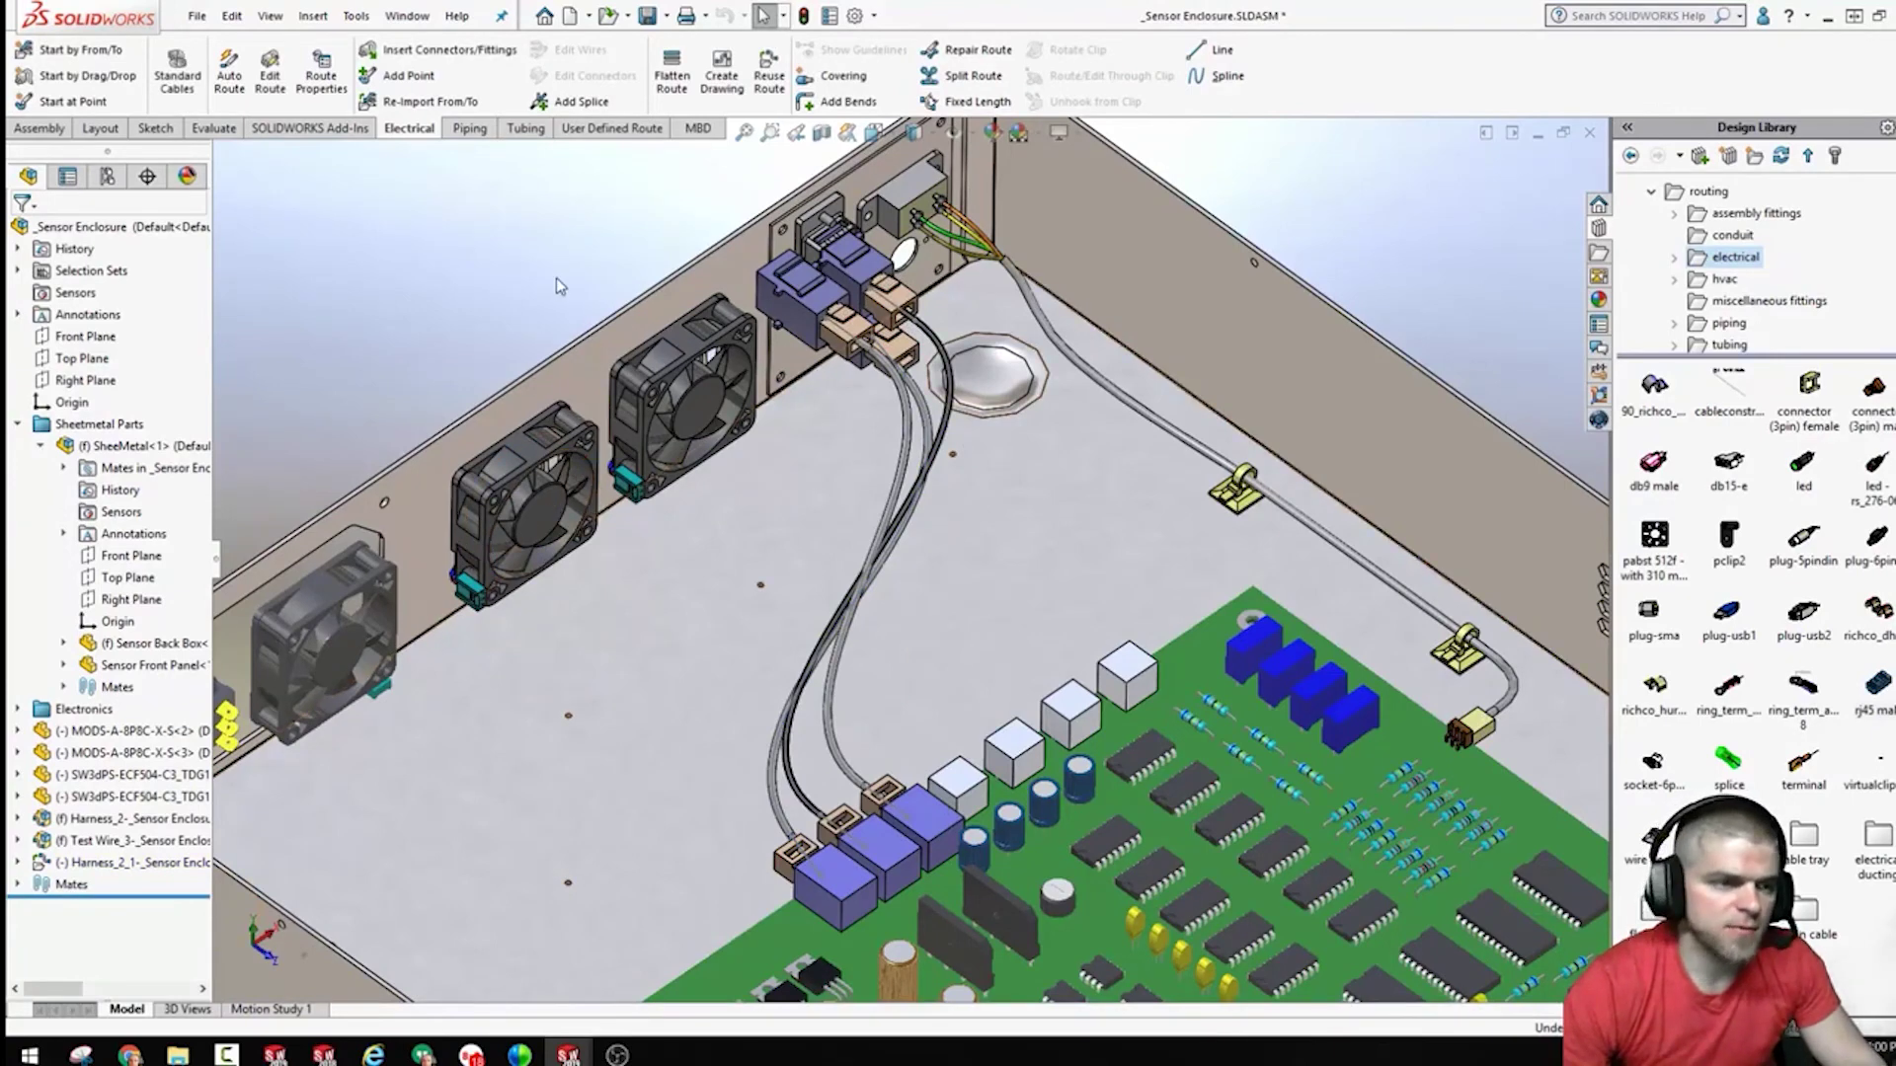
pyautogui.moveTo(521, 245); pyautogui.dragTo(574, 278, button='middle')
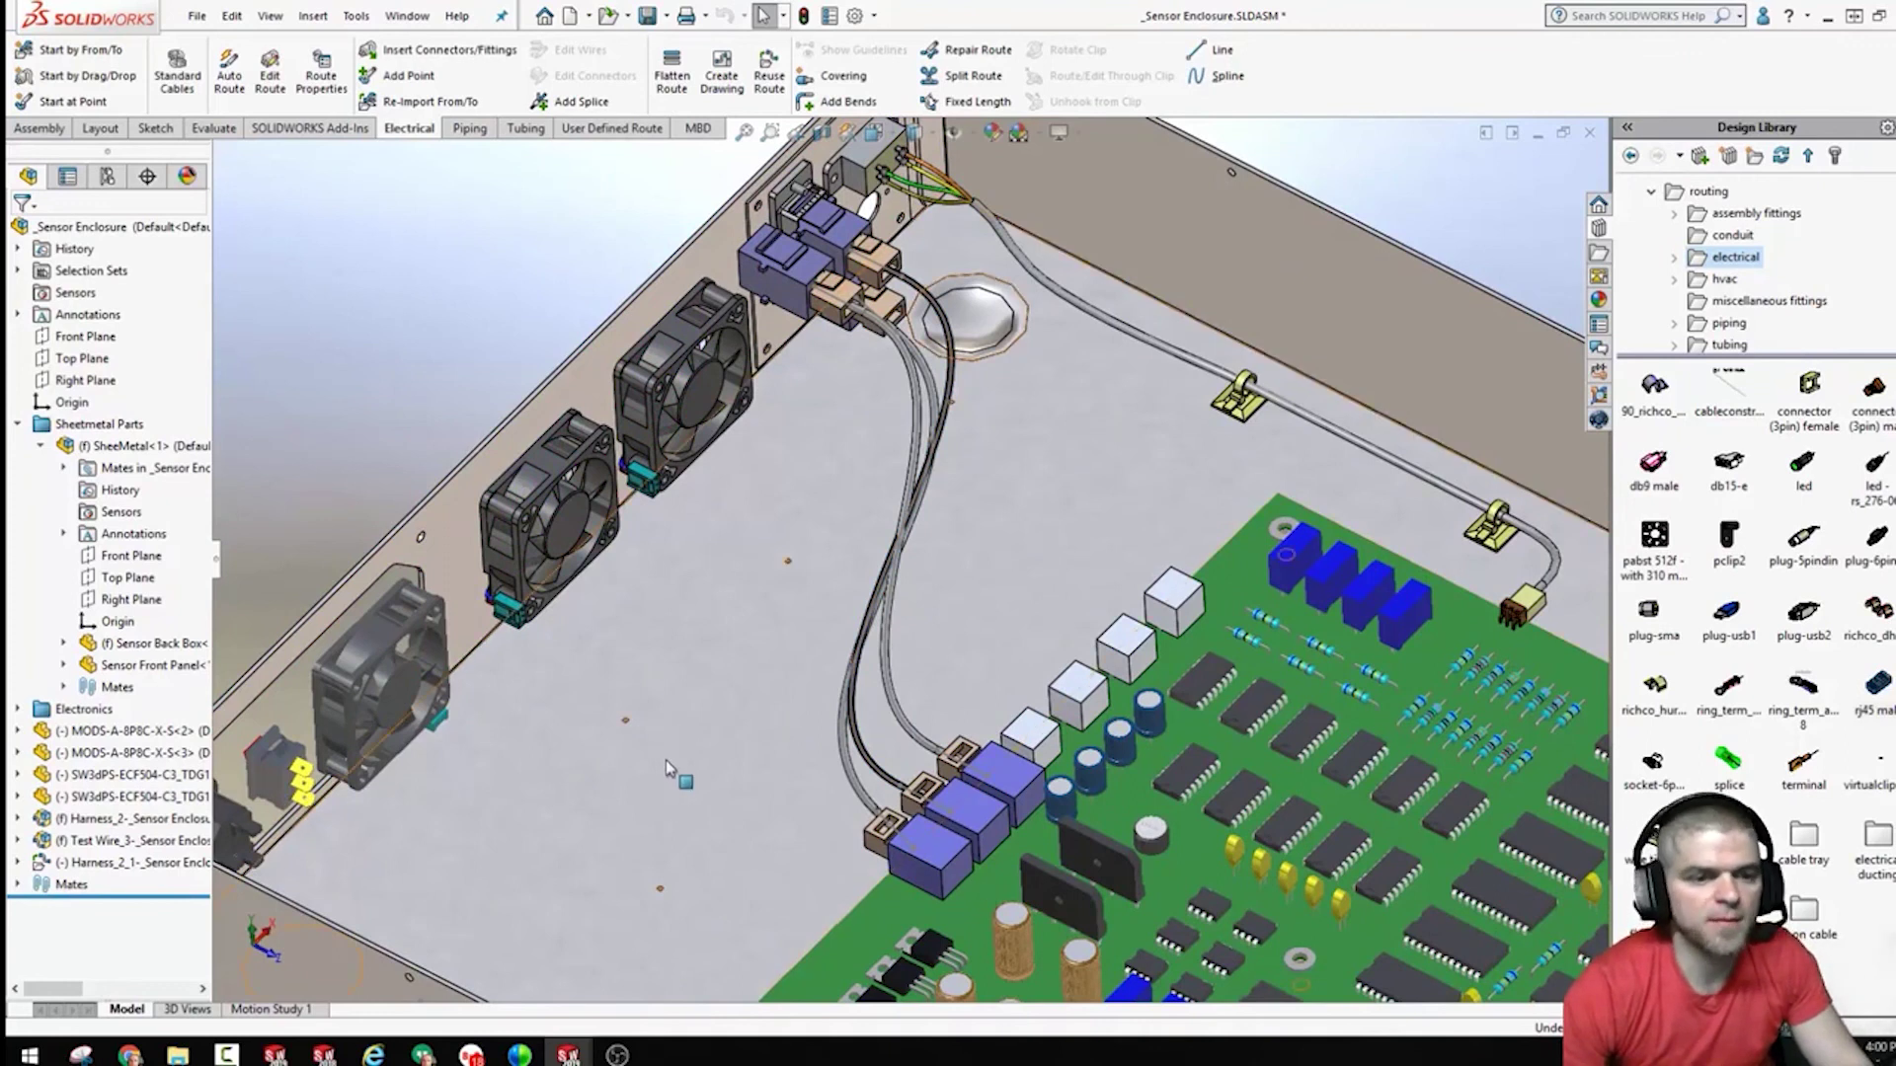
pyautogui.scroll(6, 768, 720)
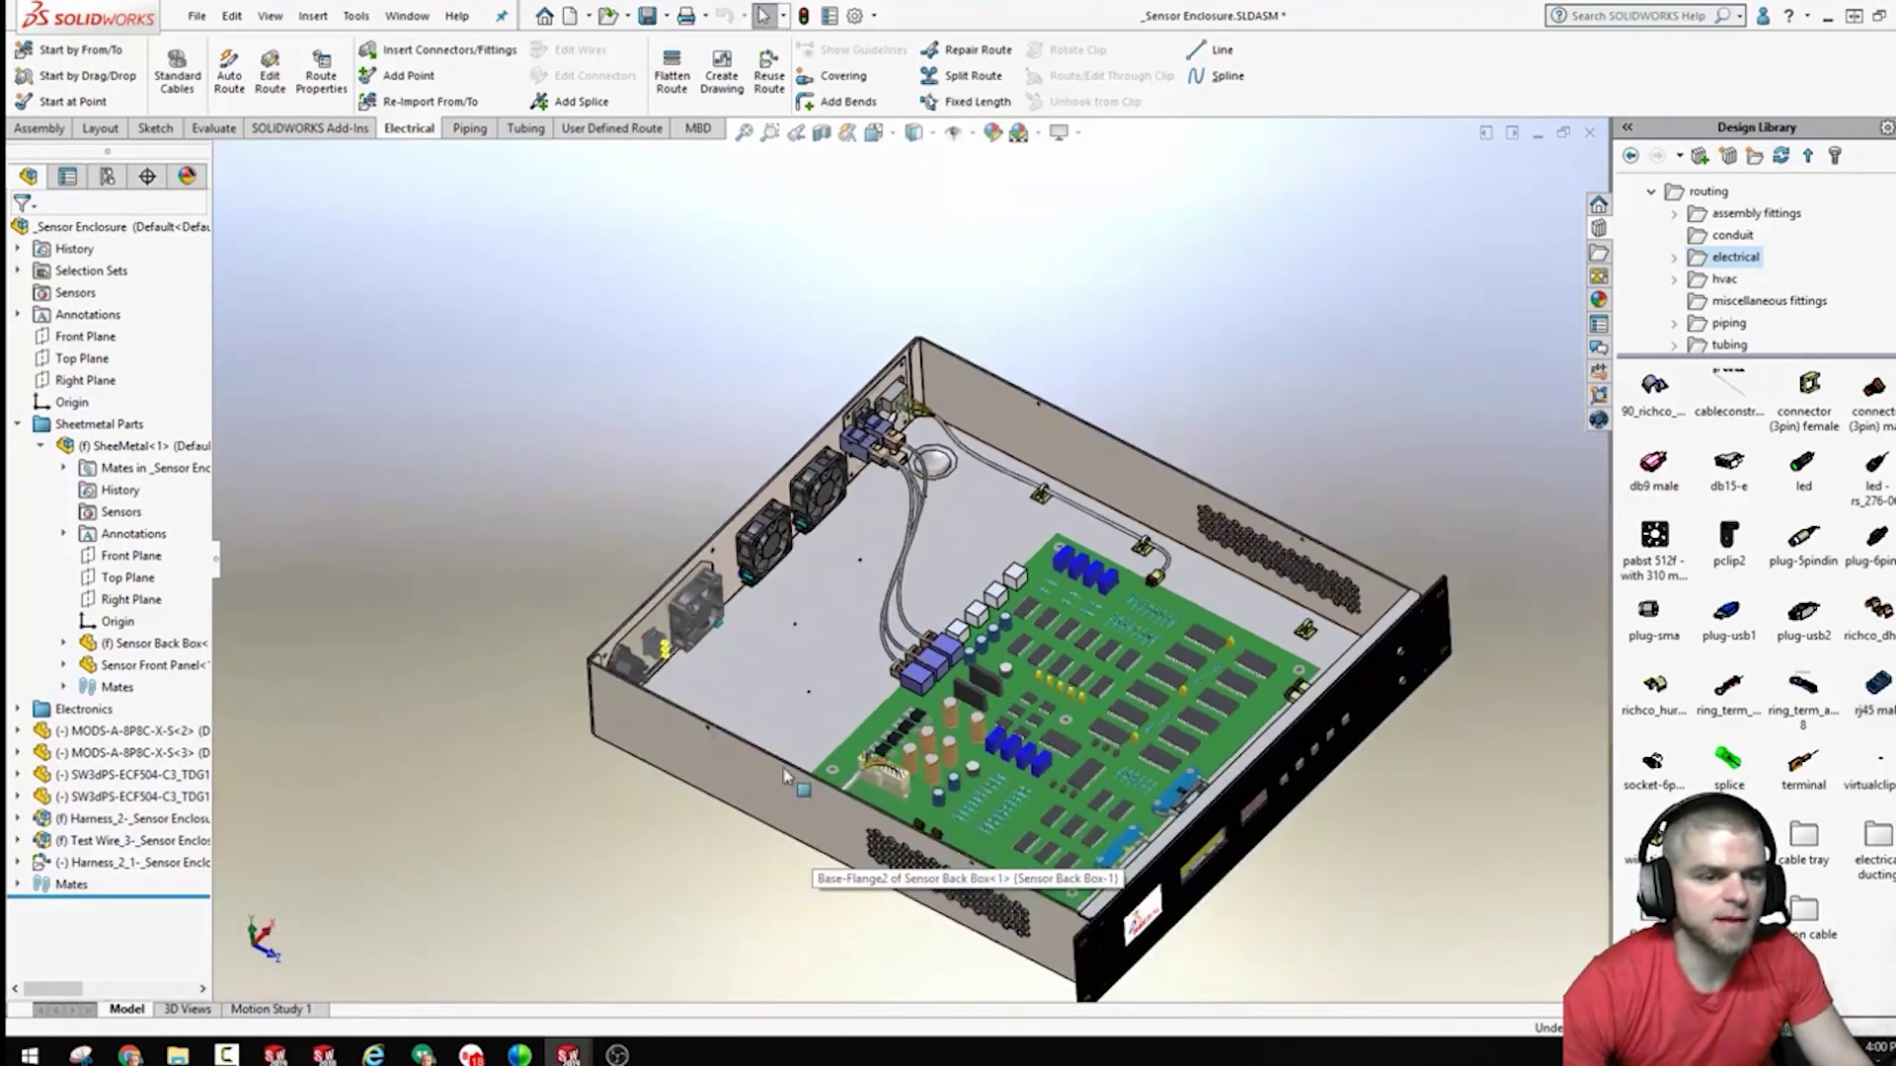
pyautogui.moveTo(825, 821); pyautogui.dragTo(767, 607, button='middle')
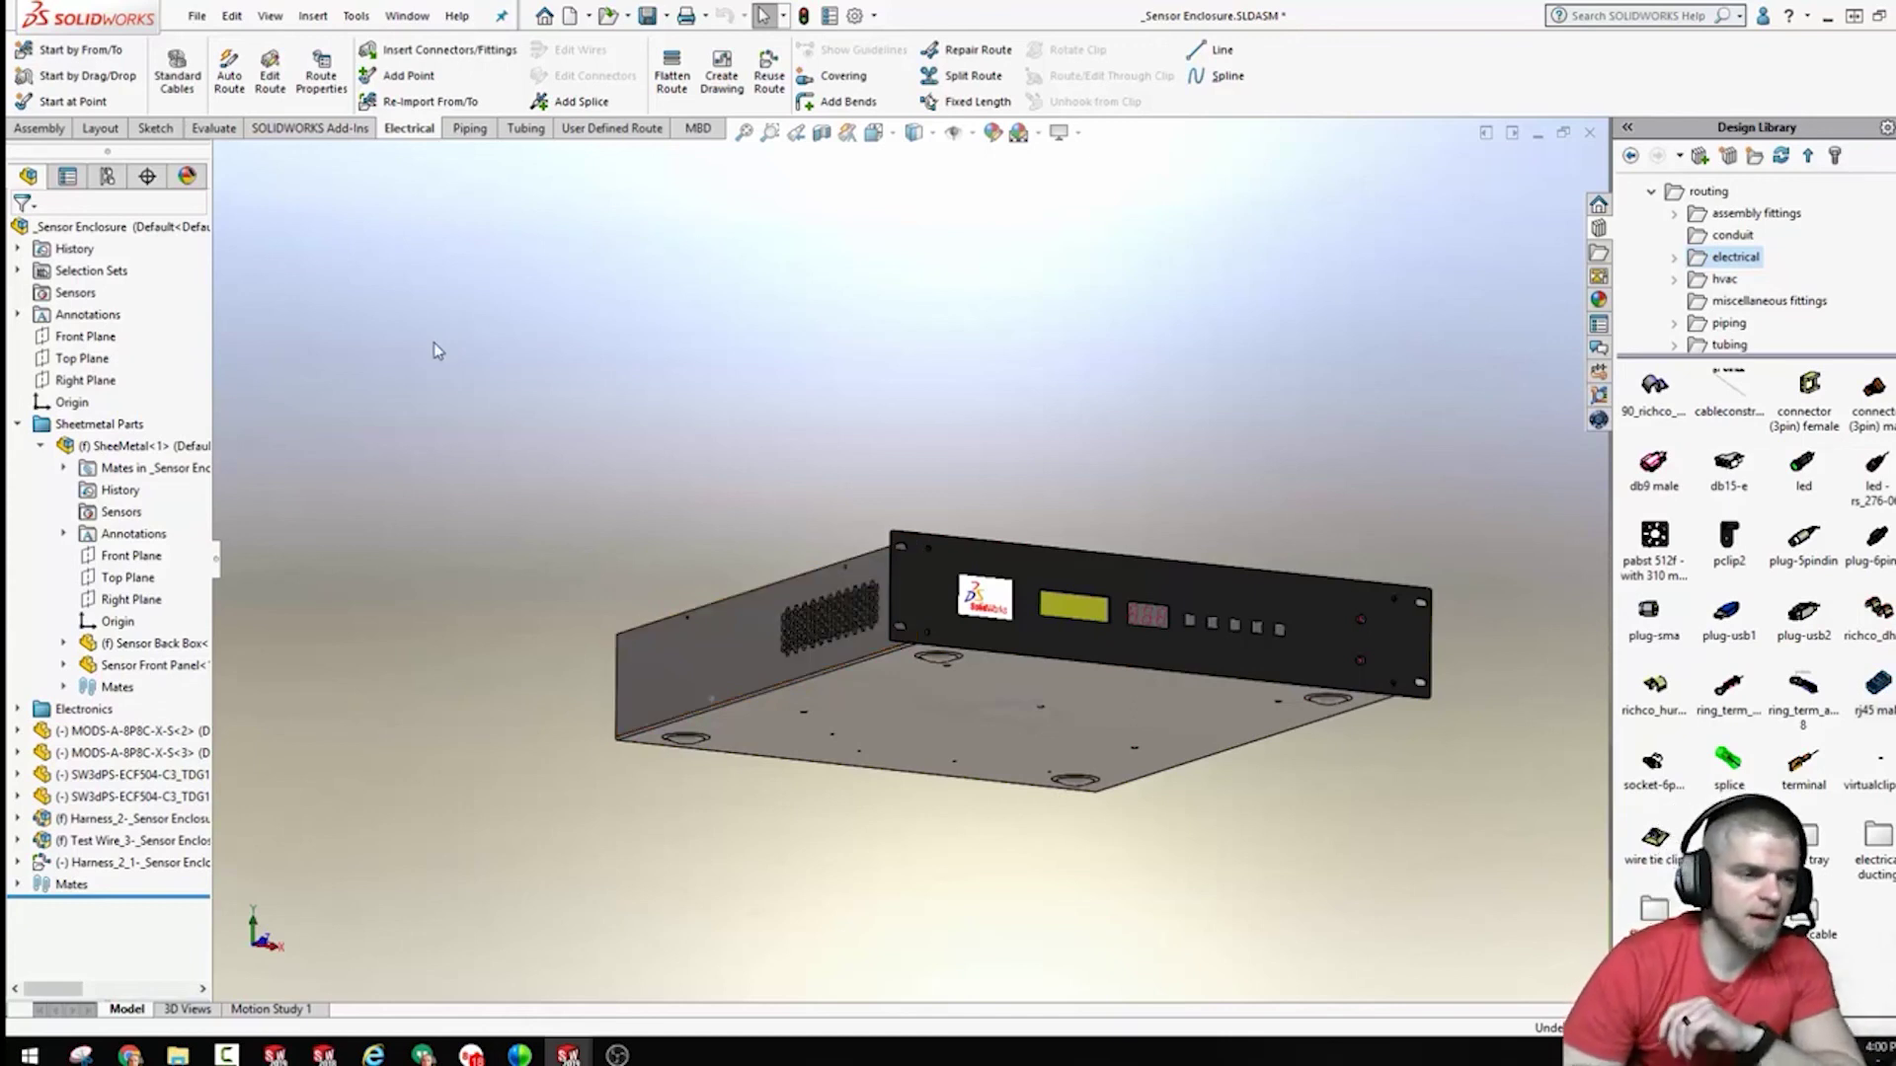
pyautogui.moveTo(460, 340); pyautogui.dragTo(495, 499, button='middle')
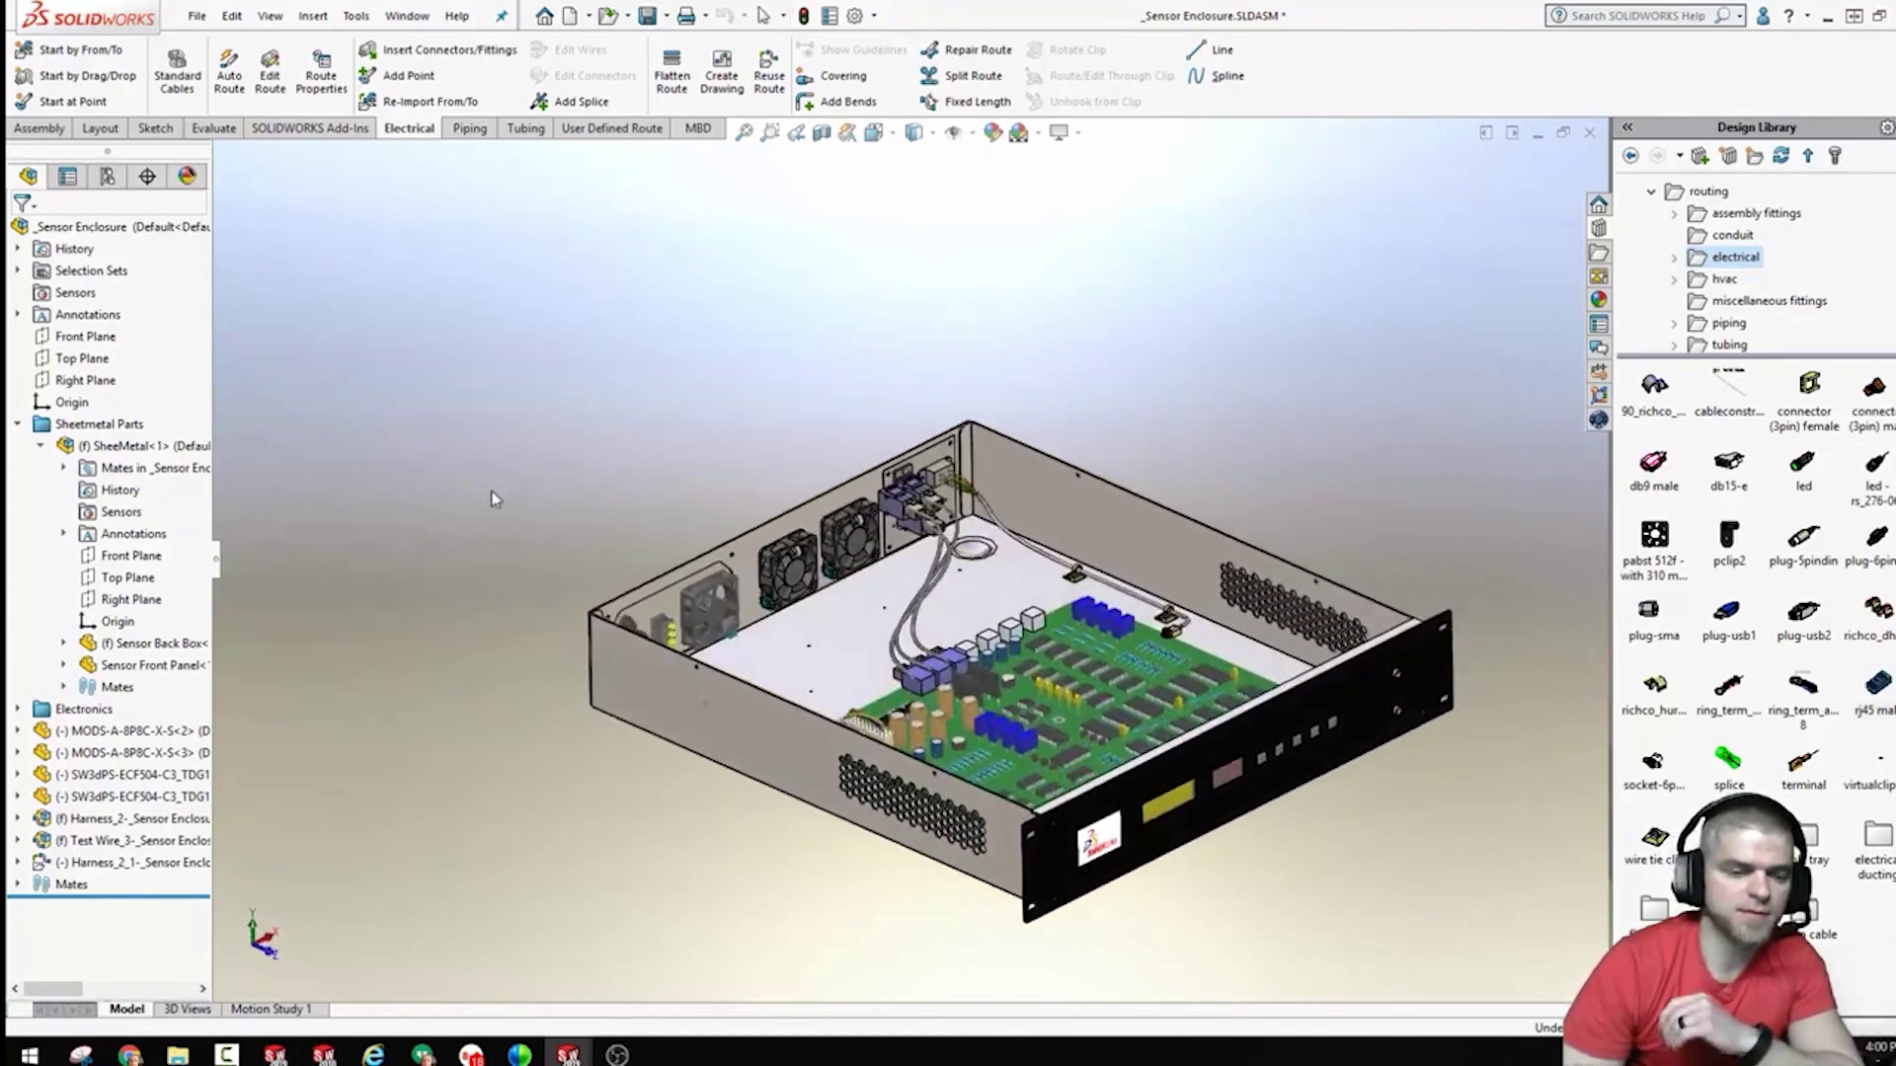